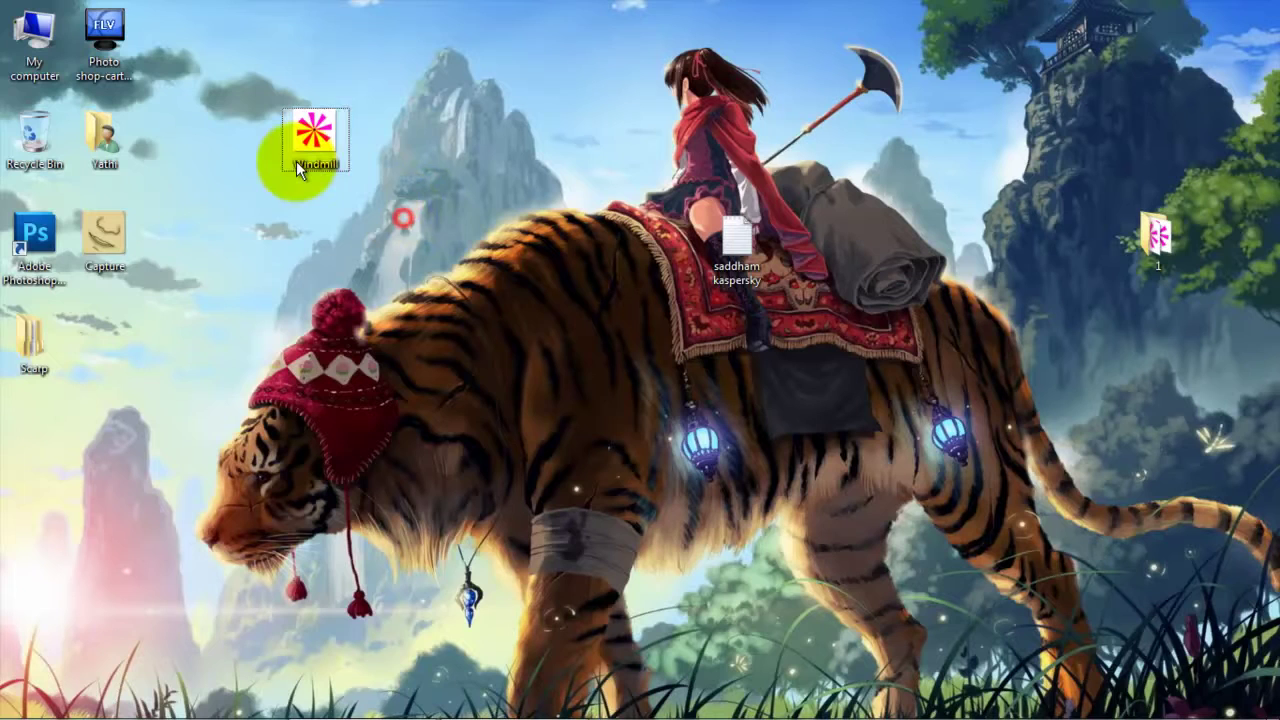
# Open Windmill.gif from the desktop in Google Chrome using Open with.
pyautogui.rightClick(319, 143)
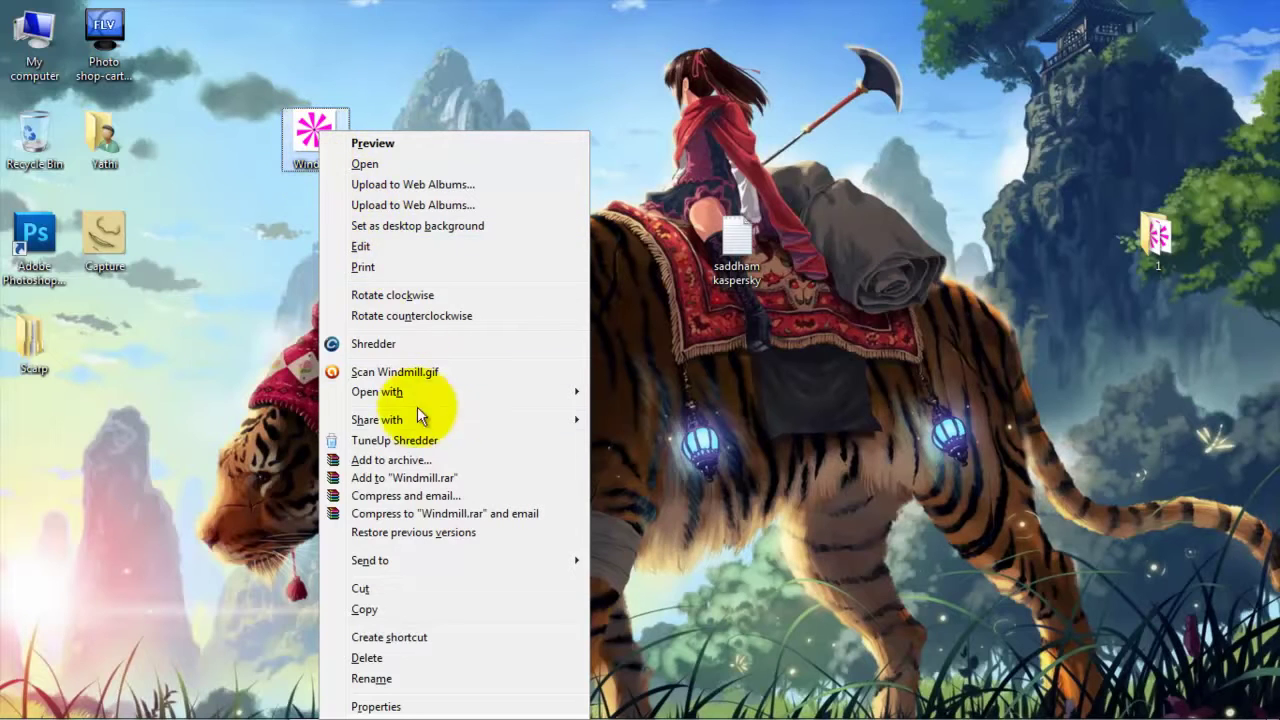
pyautogui.moveTo(404, 398)
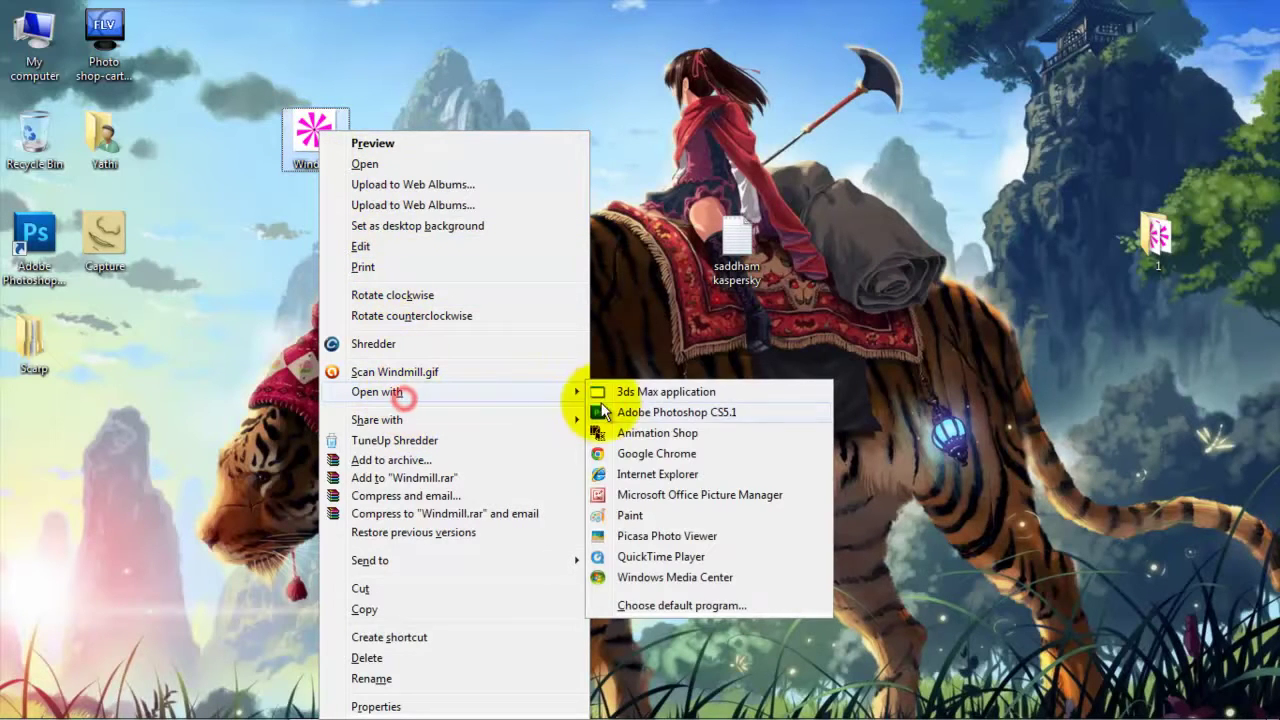
pyautogui.click(621, 452)
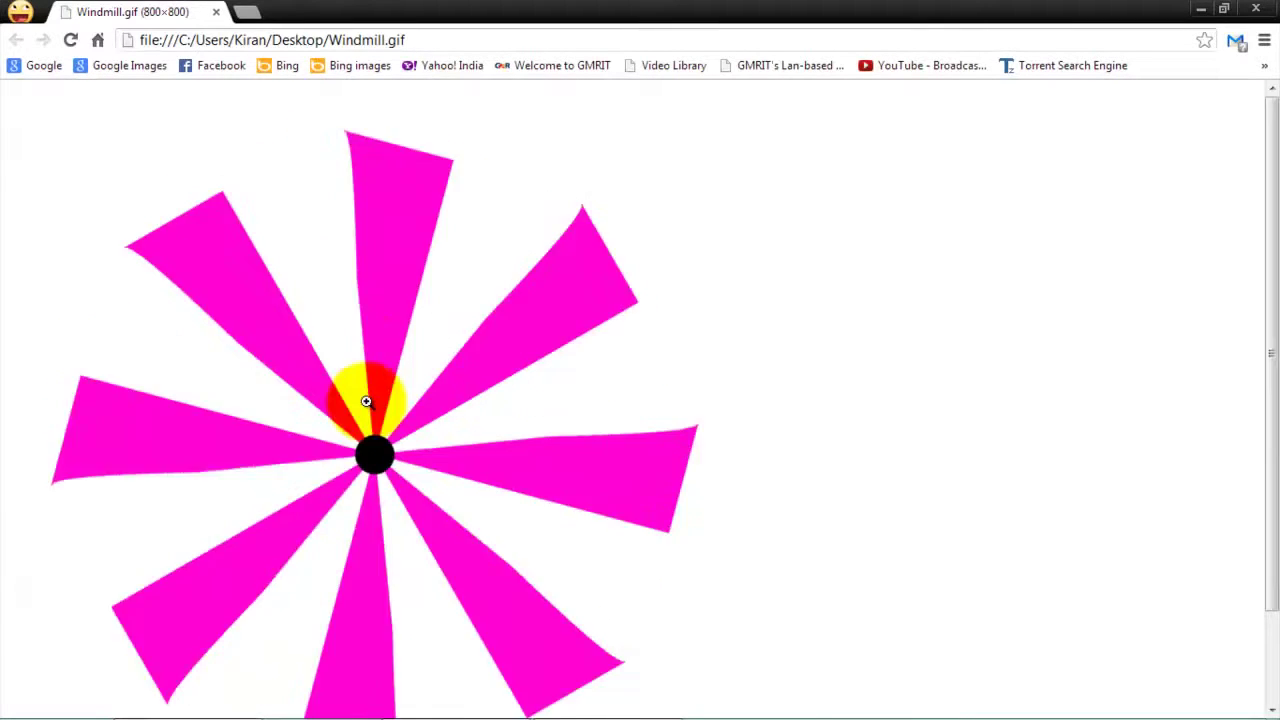
# Toggle the windmill GIF between fitted and full size, then close Chrome.
pyautogui.click(367, 400)
pyautogui.click(336, 410)
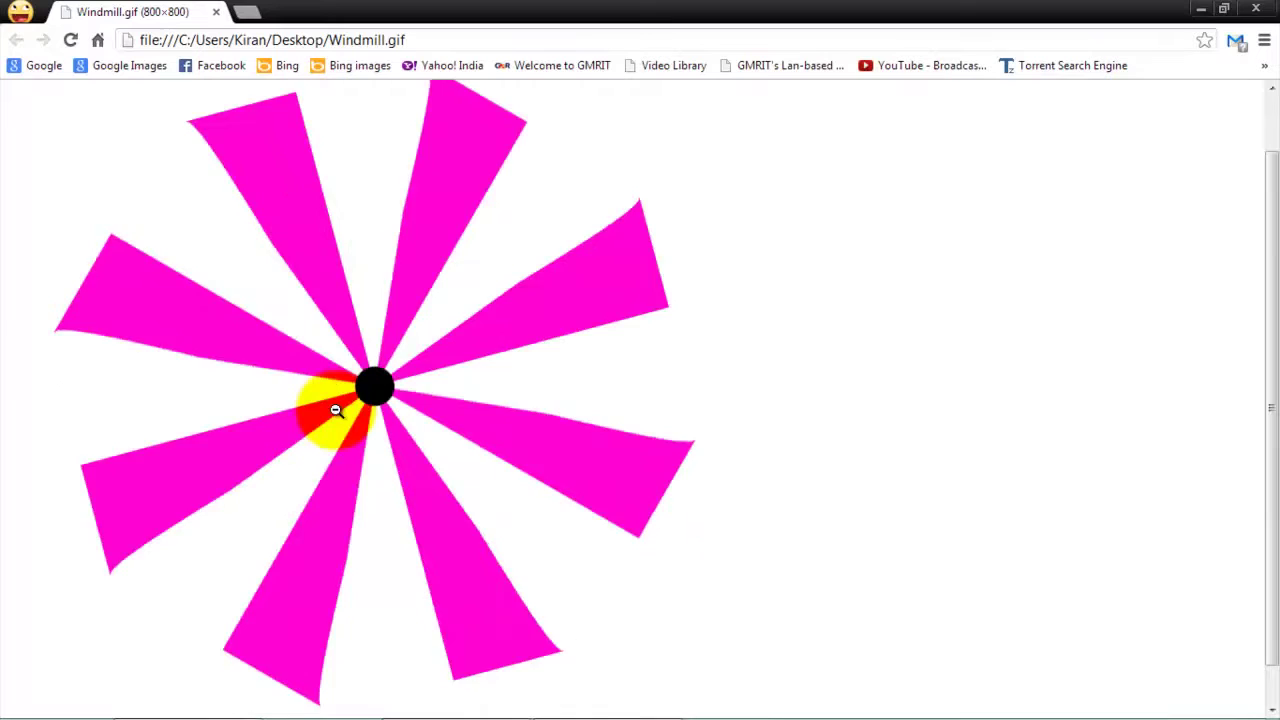
pyautogui.click(336, 410)
pyautogui.click(335, 403)
pyautogui.click(342, 394)
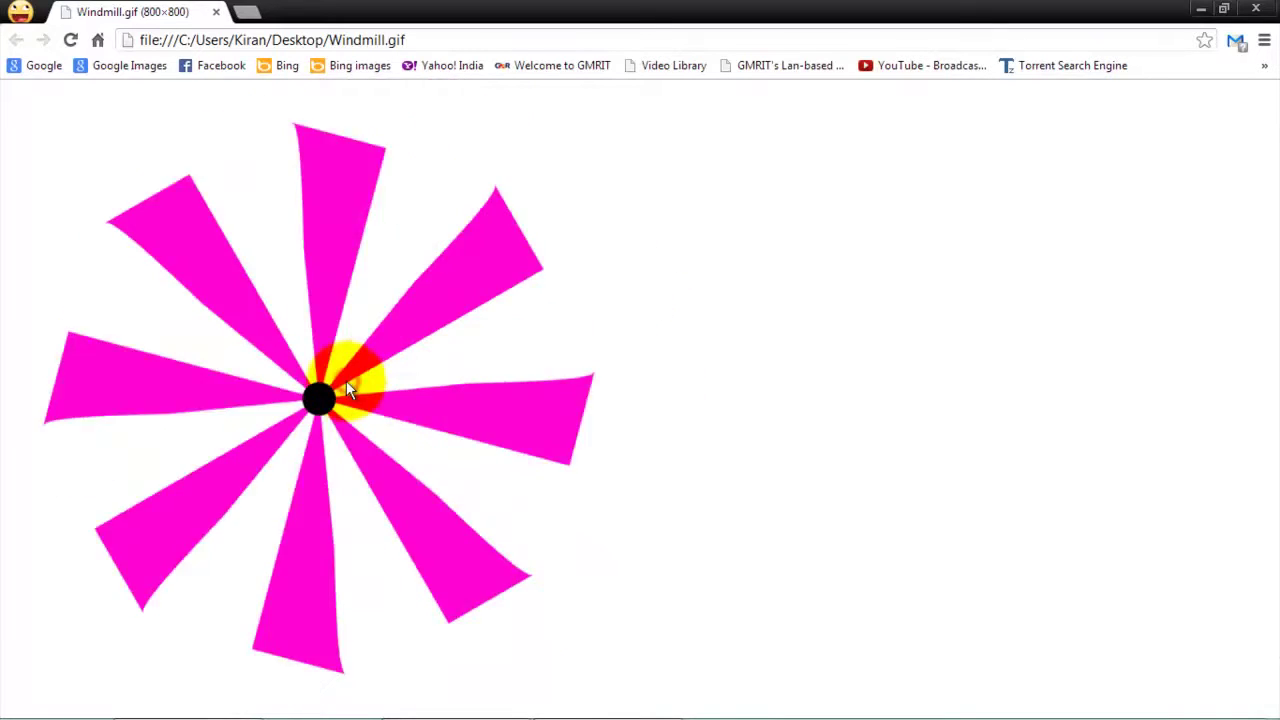
pyautogui.click(1203, 10)
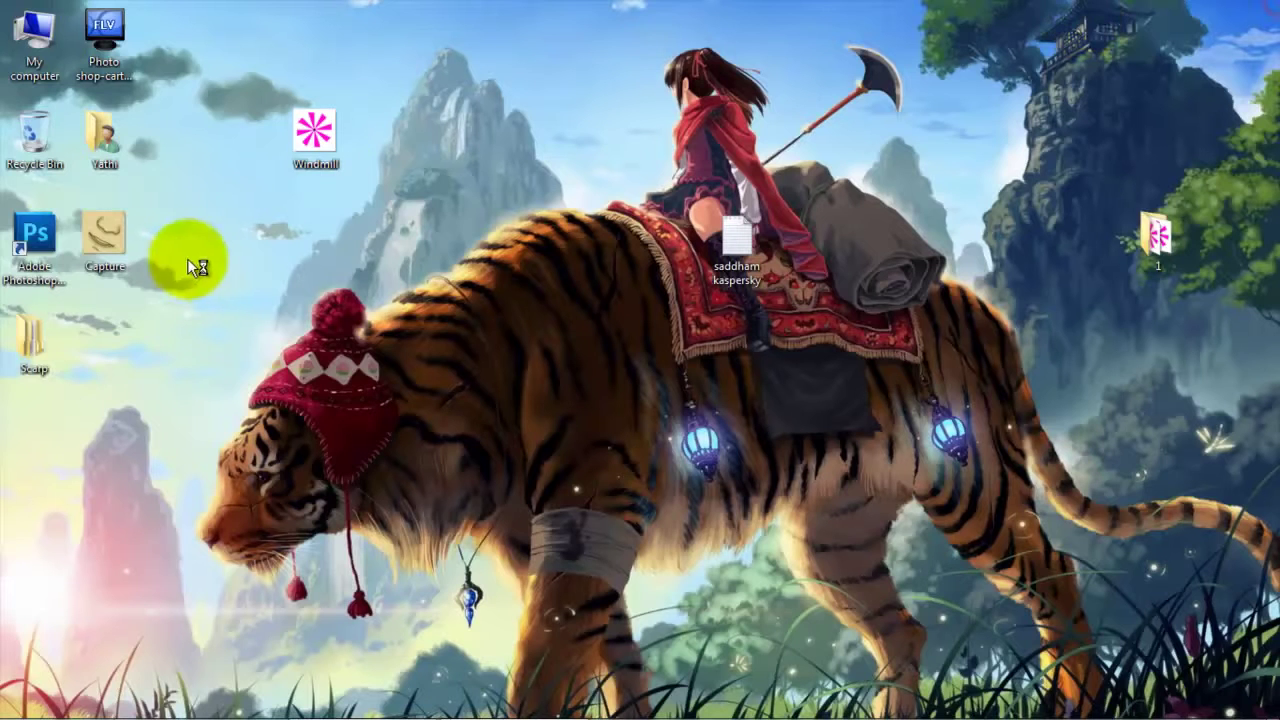
# Launch Photoshop CS5 and start a new blank document.
pyautogui.doubleClick(46, 250)
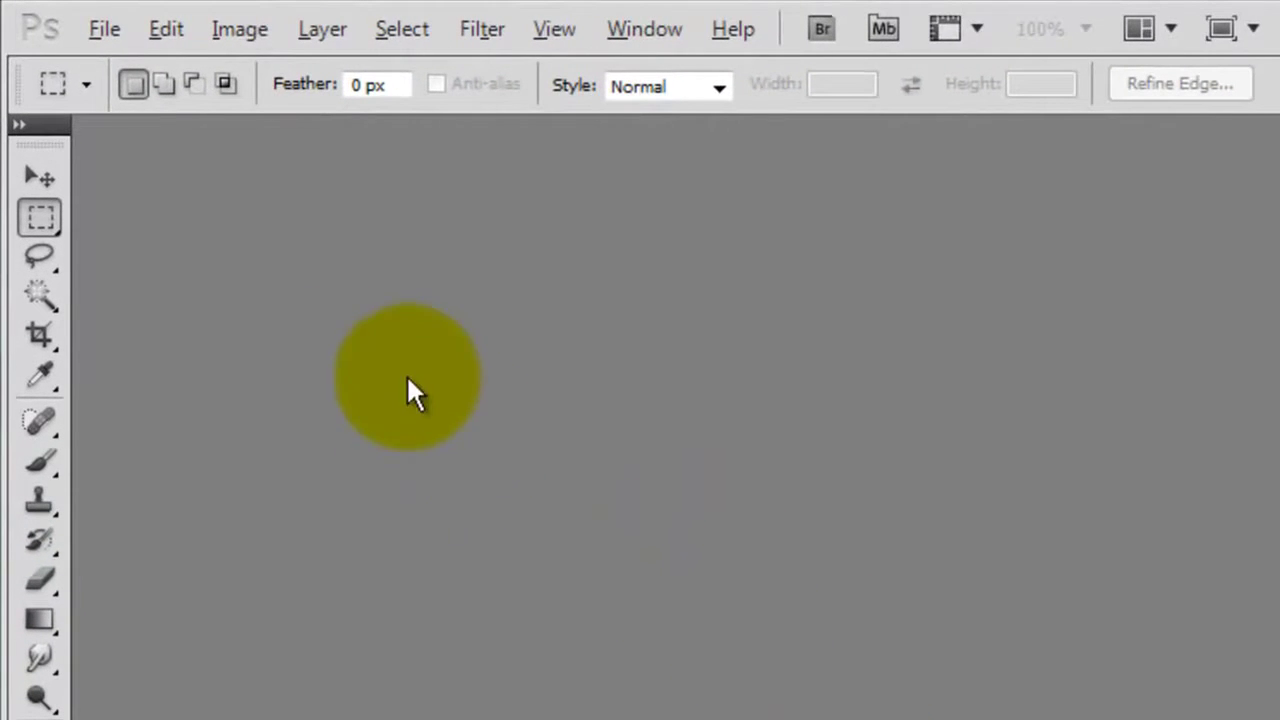
pyautogui.click(104, 35)
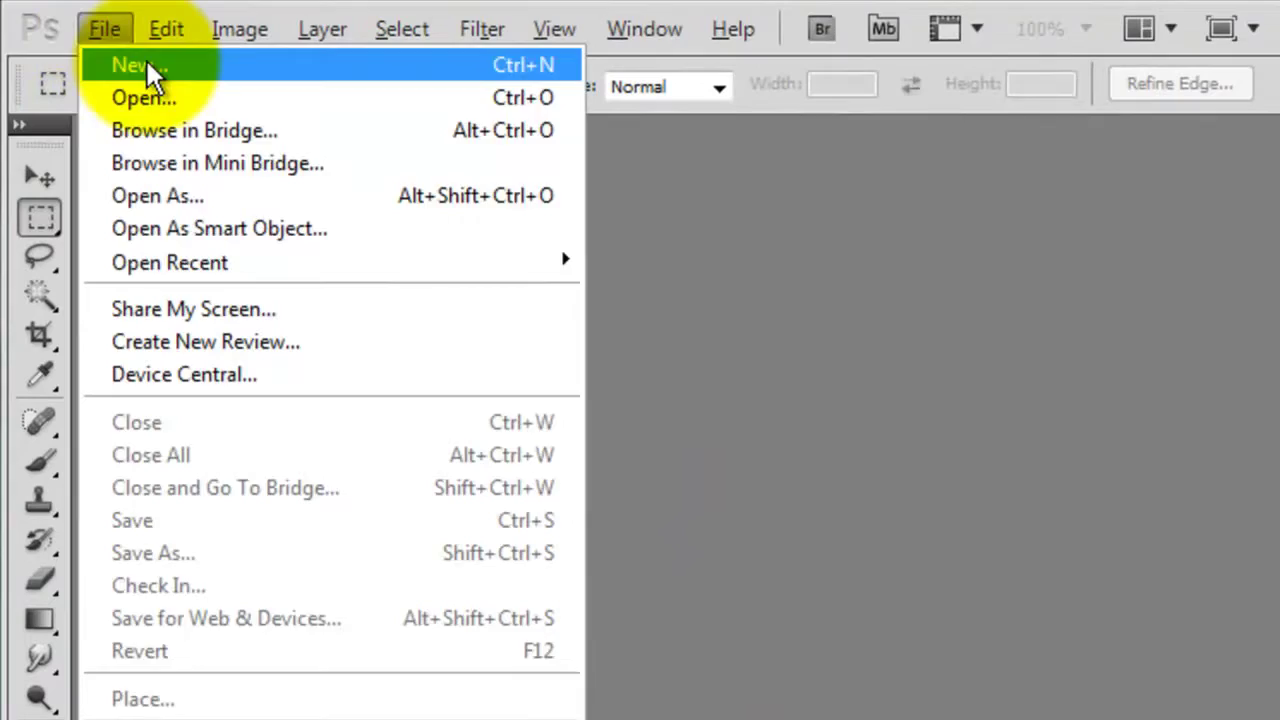
pyautogui.click(146, 62)
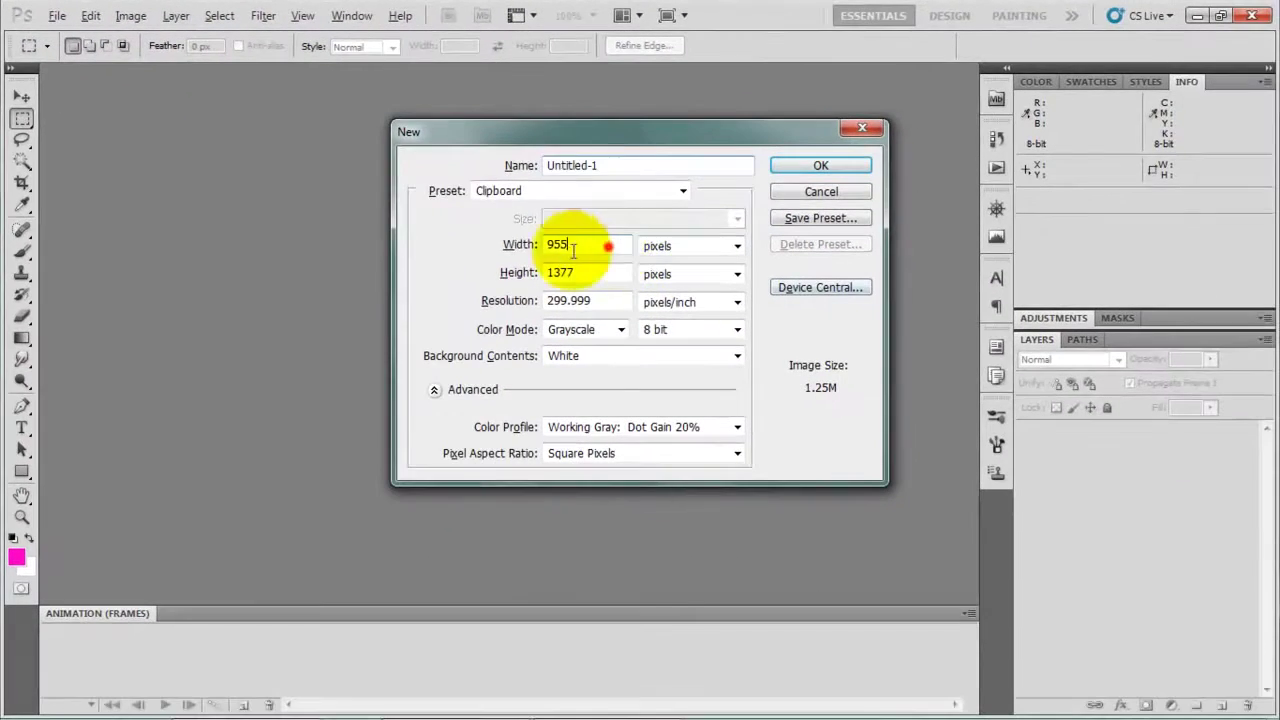
# Set the new document to 800 × 800 pixels, 150 pixels/inch, RGB Color.
pyautogui.doubleClick(622, 253)
pyautogui.write('800')
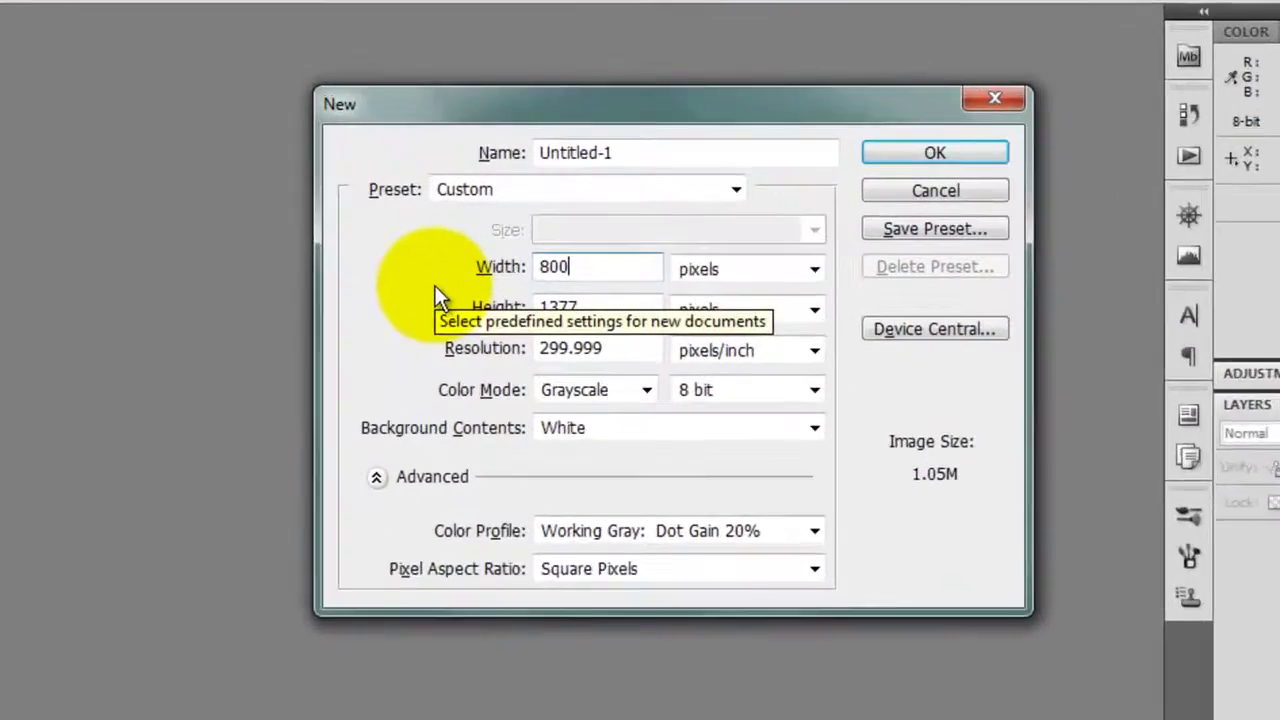
pyautogui.press('Tab')
pyautogui.press('Tab')
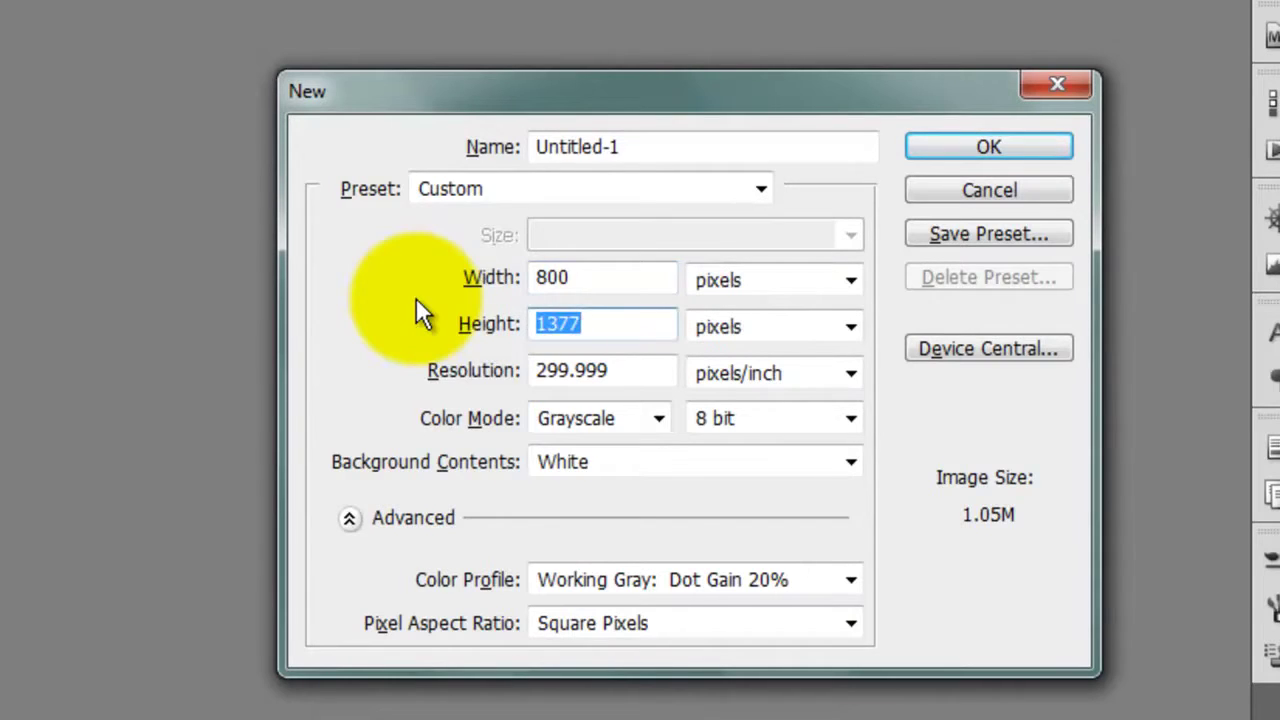
pyautogui.write('800')
pyautogui.press('Tab')
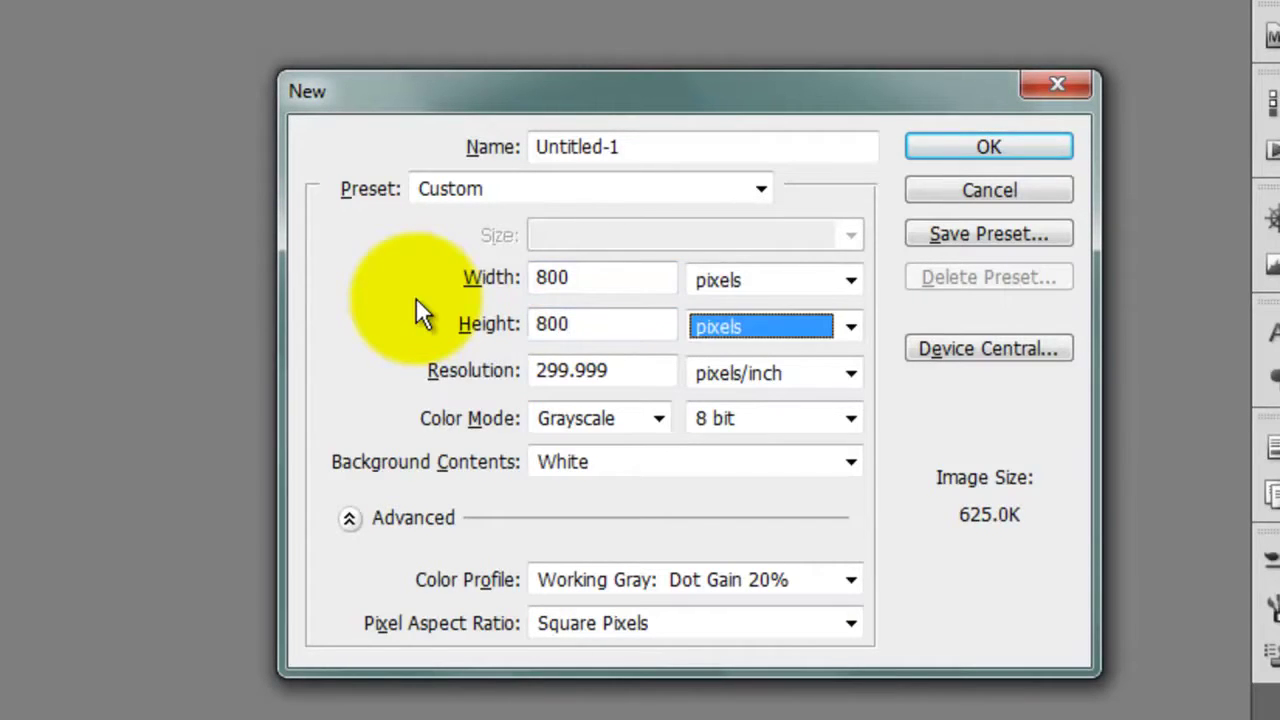
pyautogui.doubleClick(654, 374)
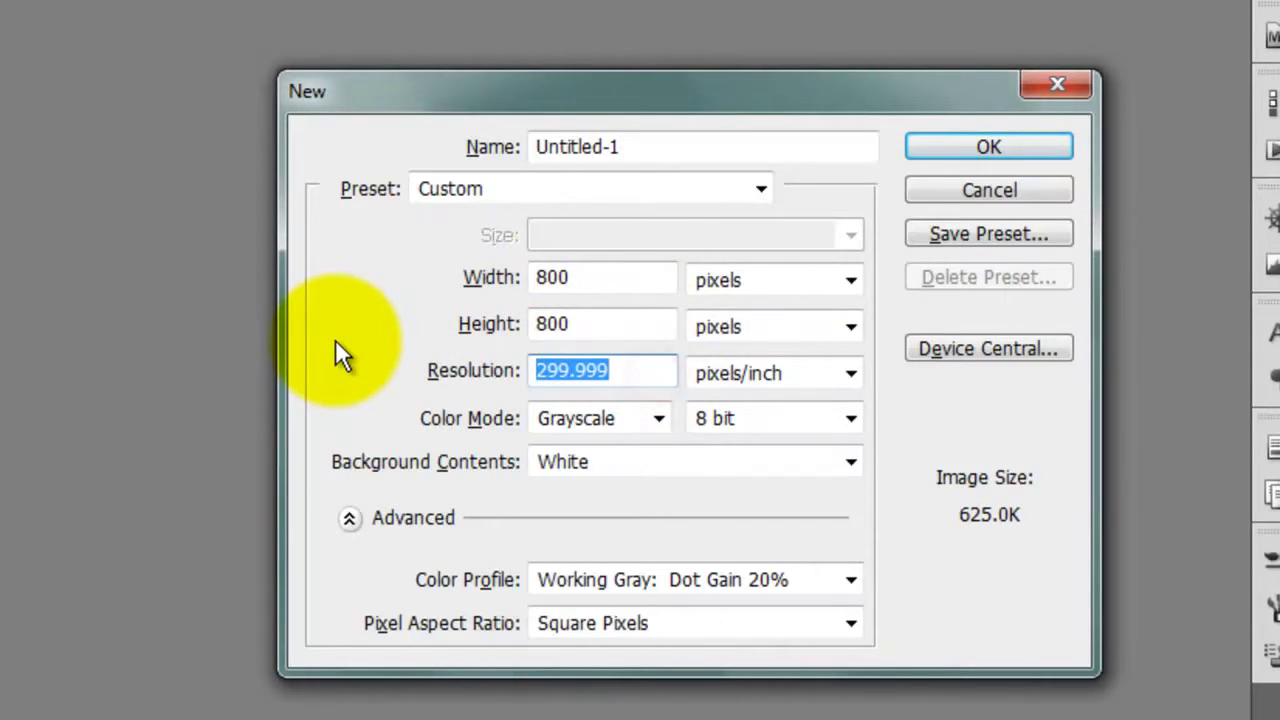
pyautogui.write('150')
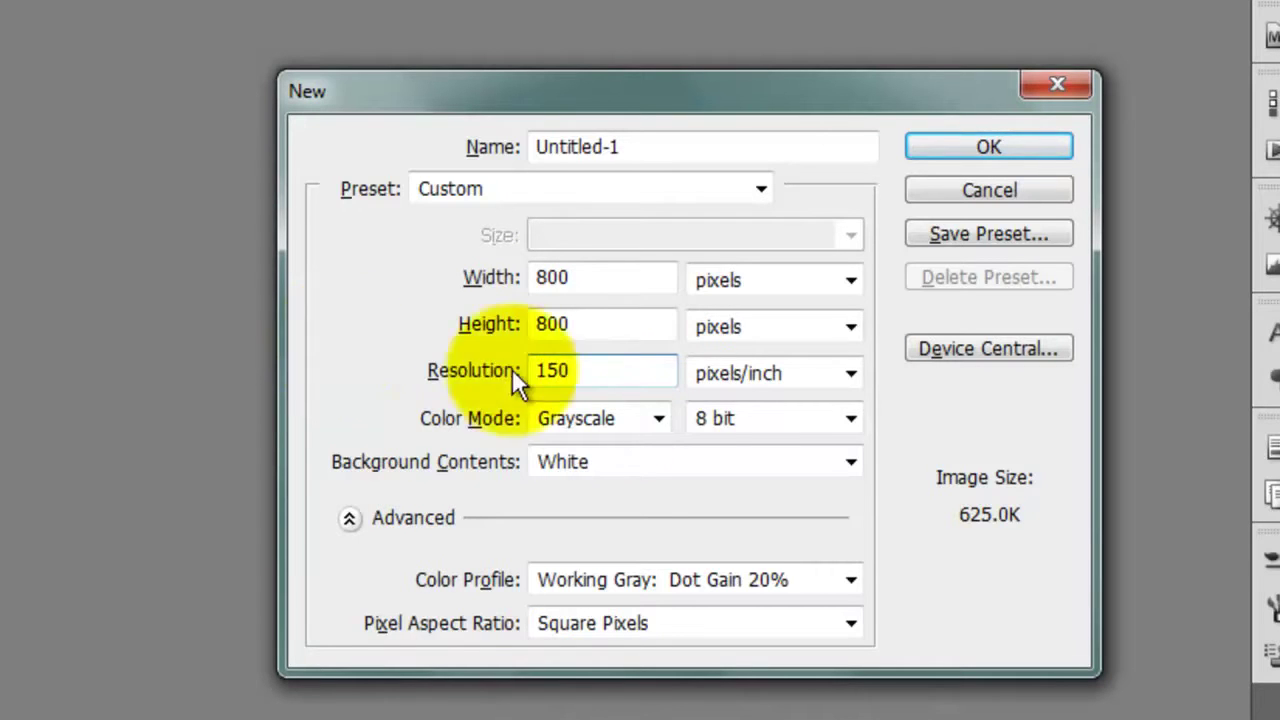
pyautogui.click(659, 418)
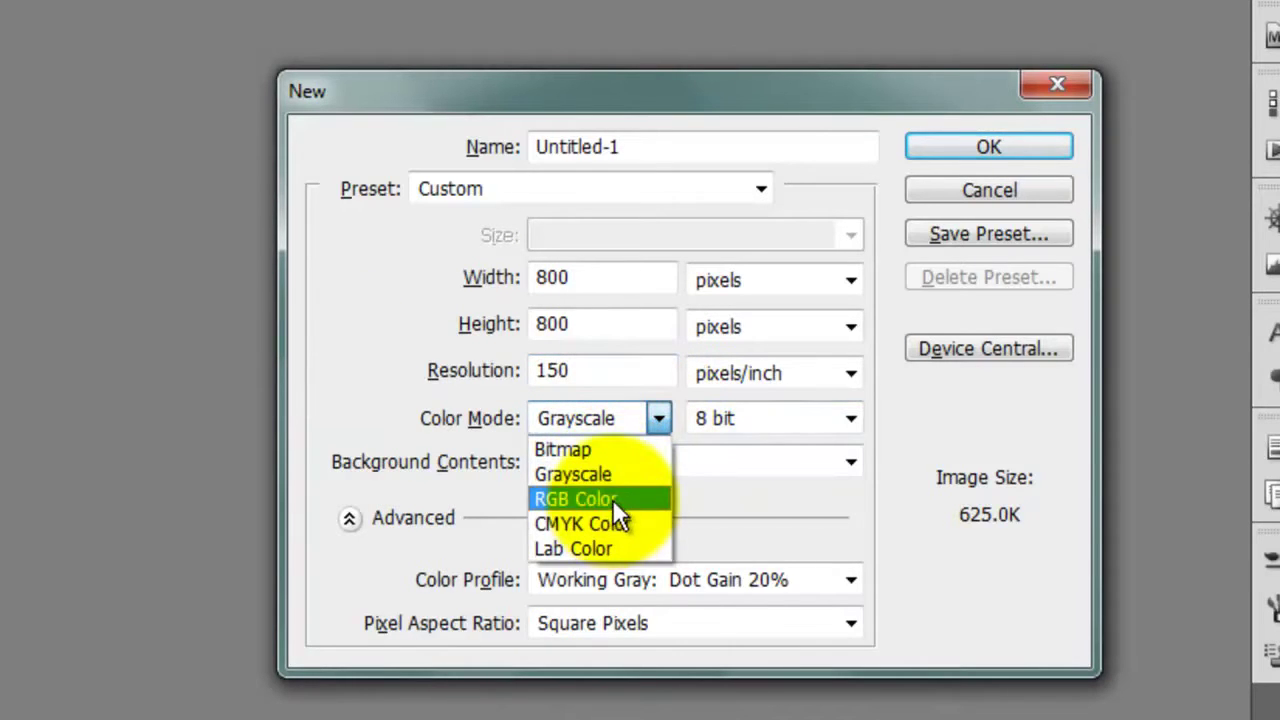
pyautogui.click(605, 499)
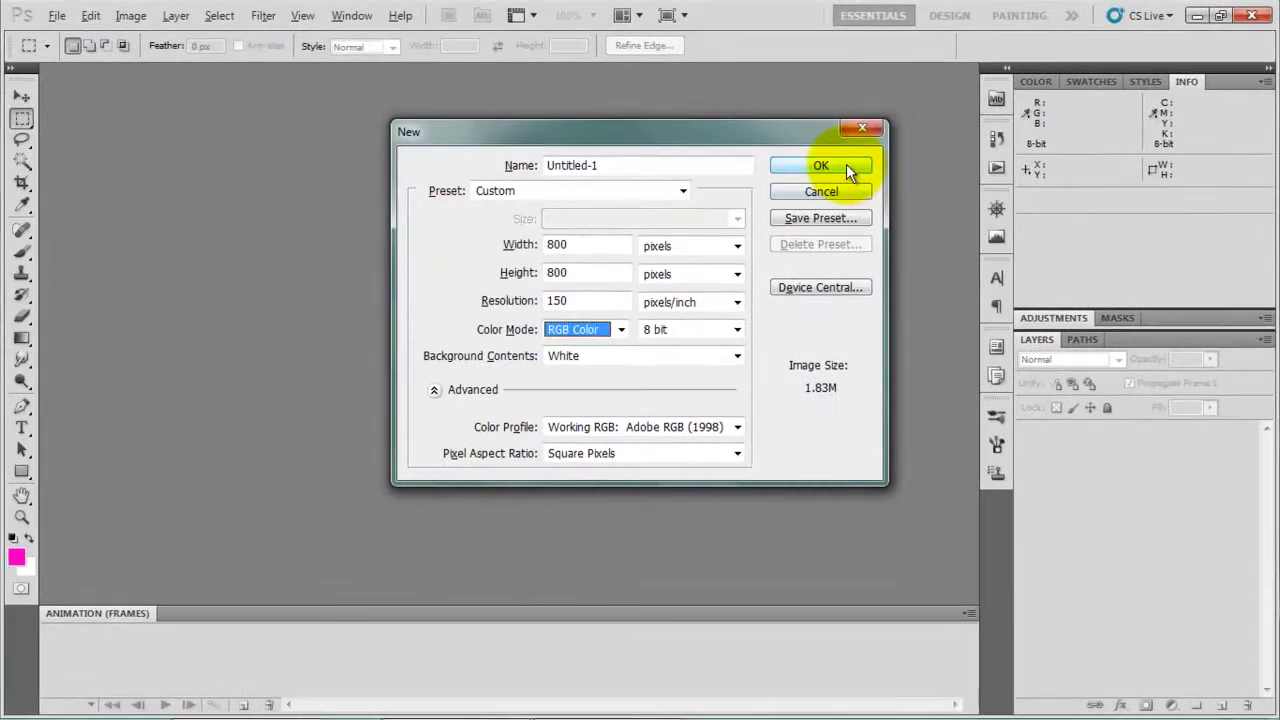
# Create the 800 × 800 document and add an empty Layer 1.
pyautogui.click(905, 162)
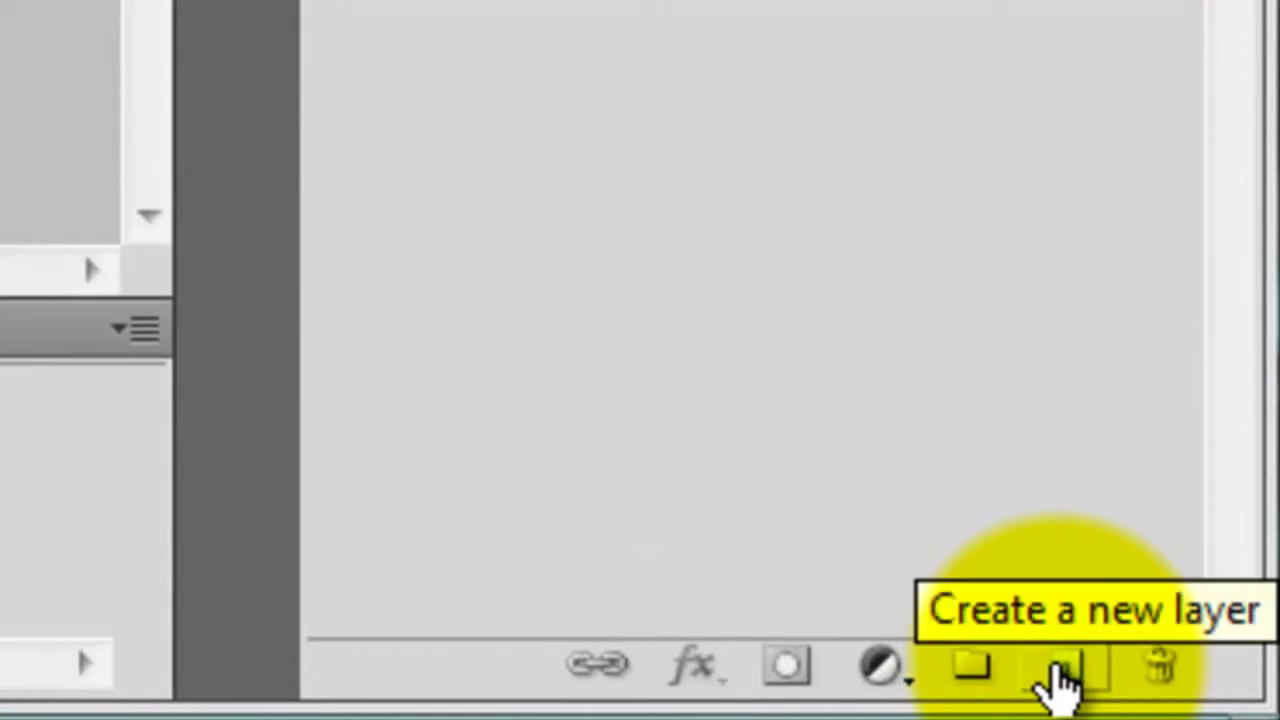
pyautogui.click(1058, 670)
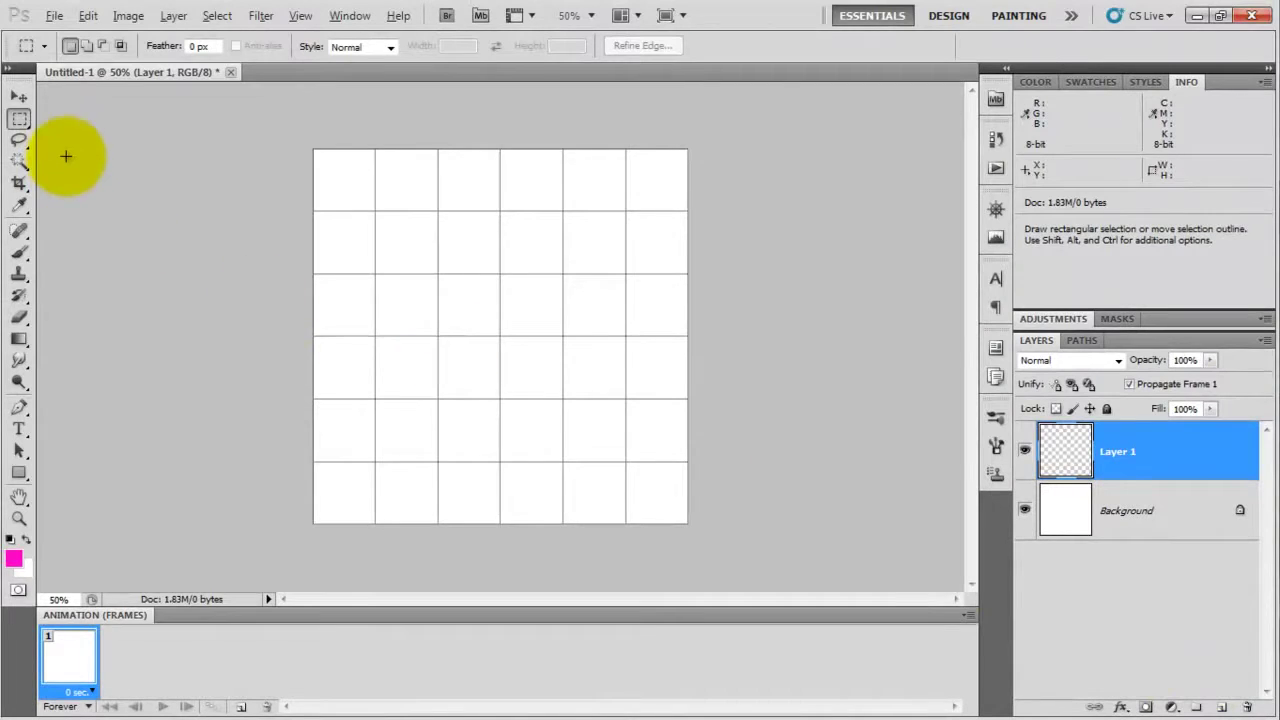
pyautogui.hotkey('ctrl', '+')
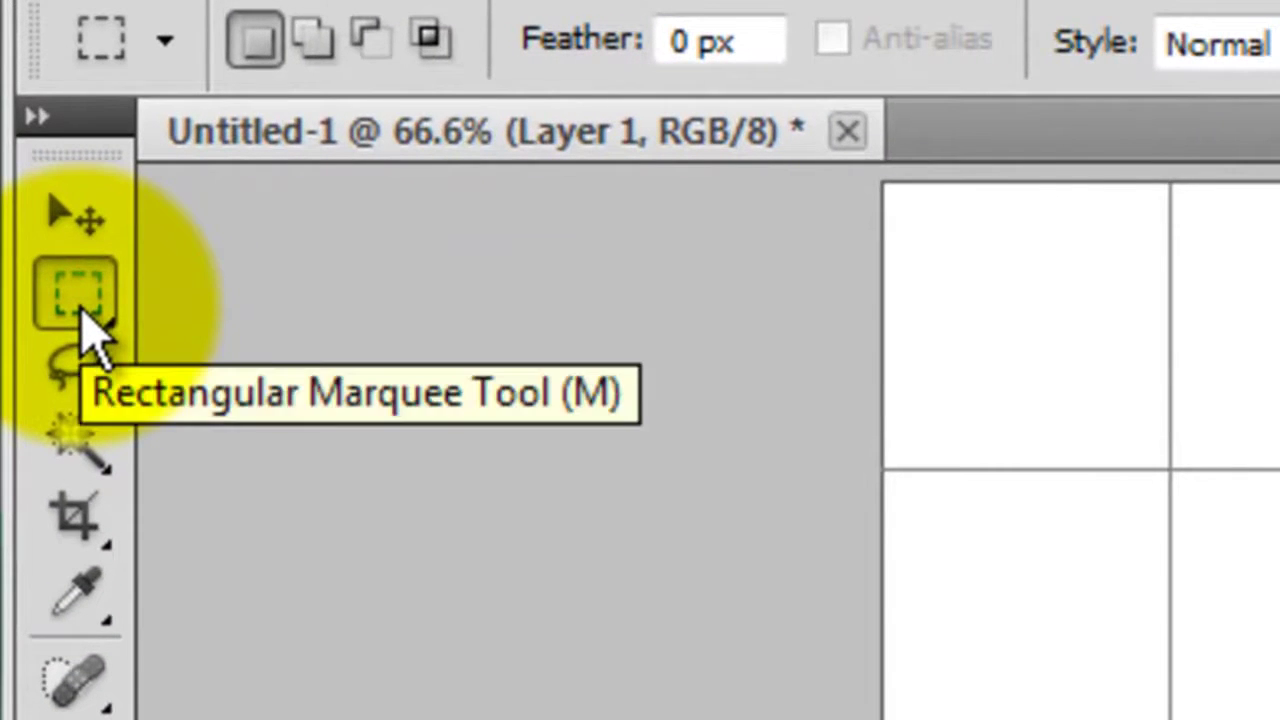
# Draw a tall rectangular selection near the top centre and distort it into a tapered wedge.
pyautogui.click(79, 303)
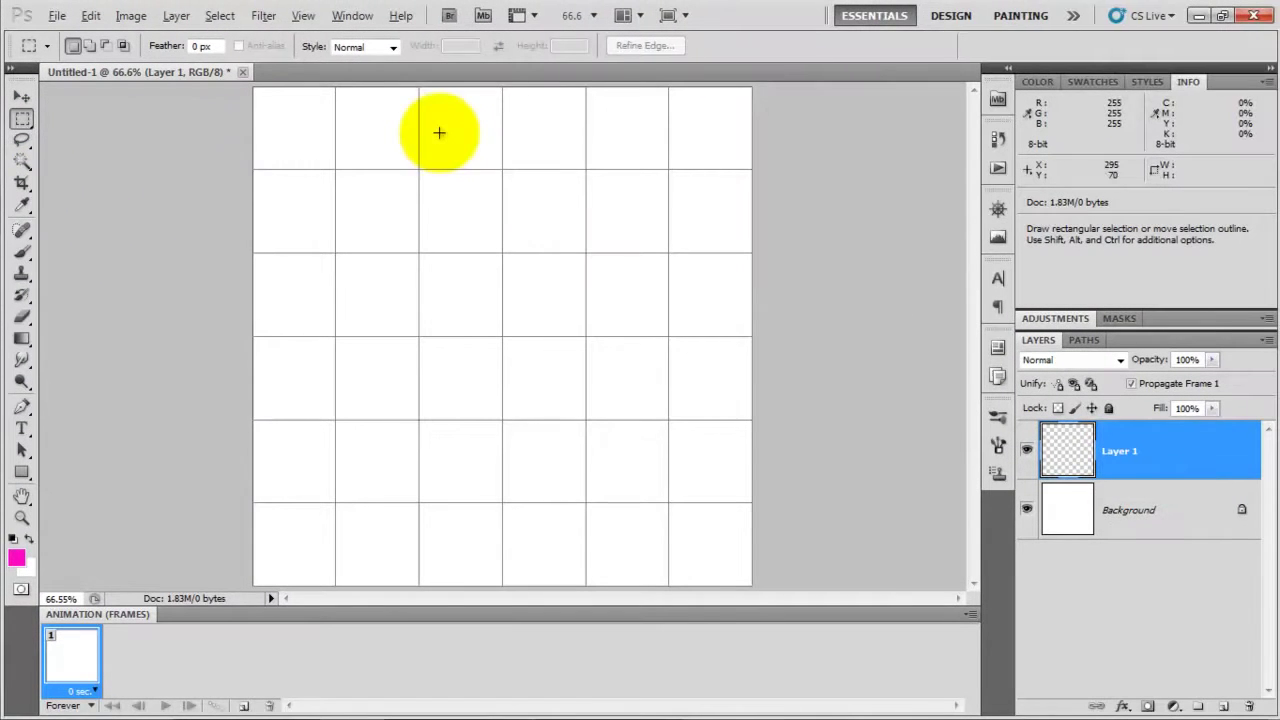
pyautogui.moveTo(446, 131)
pyautogui.mouseDown()
pyautogui.moveTo(486, 174)
pyautogui.moveTo(517, 318)
pyautogui.mouseUp()
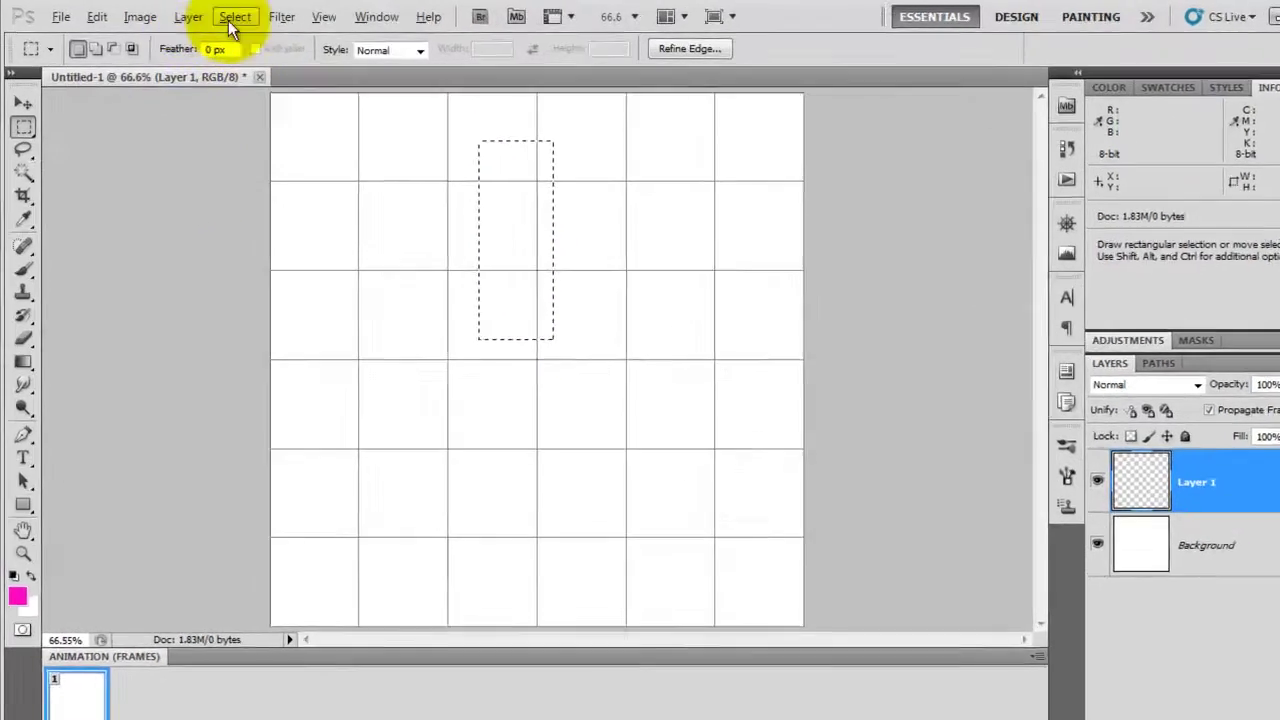
pyautogui.click(233, 18)
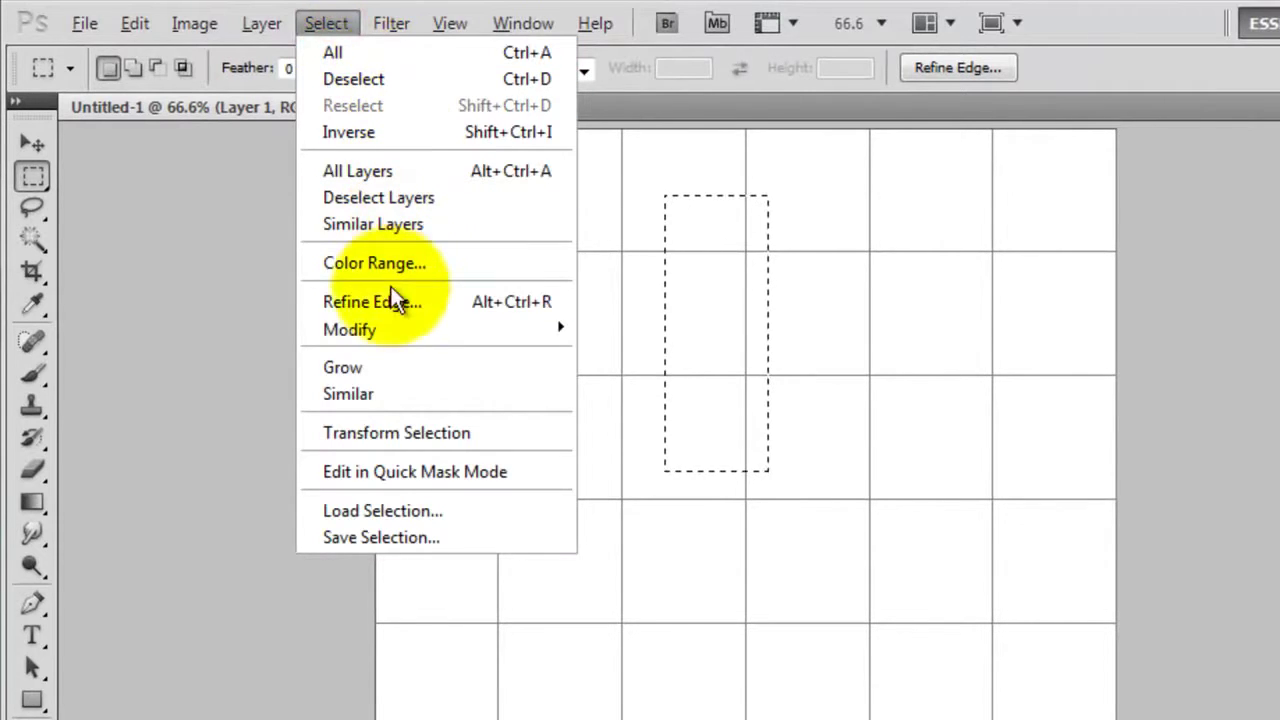
pyautogui.click(405, 433)
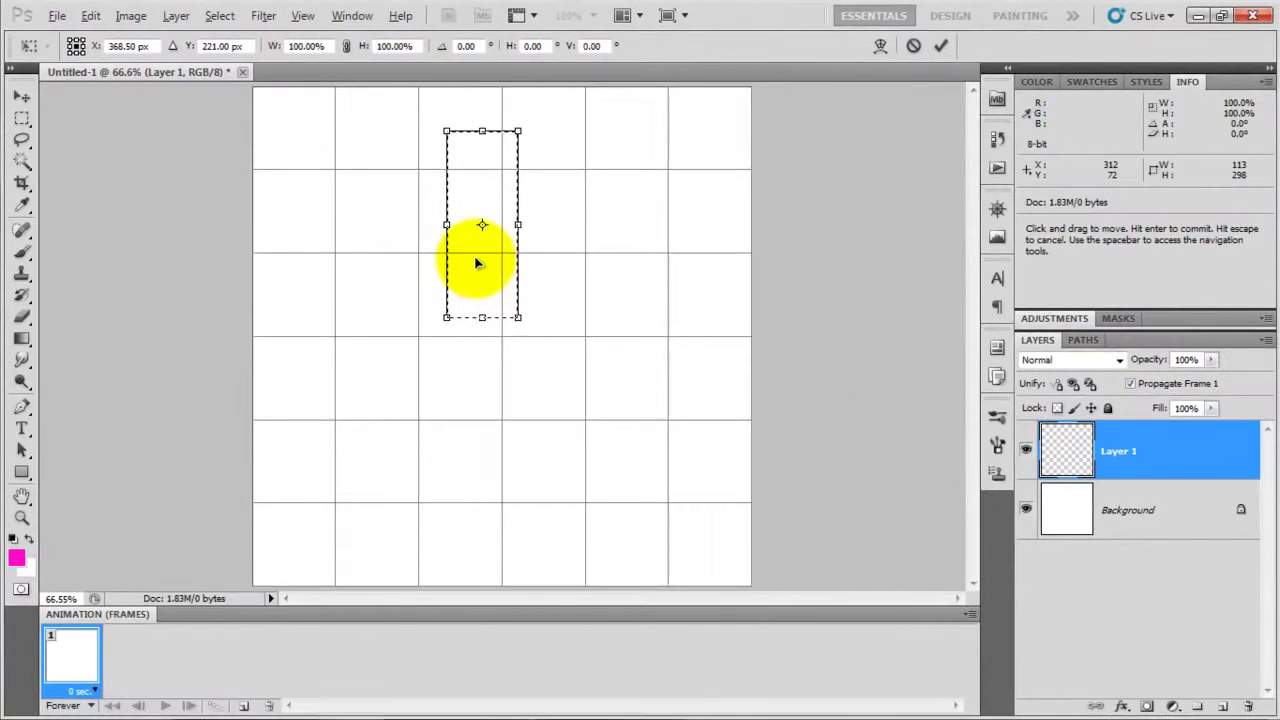
pyautogui.rightClick(707, 389)
pyautogui.click(529, 367)
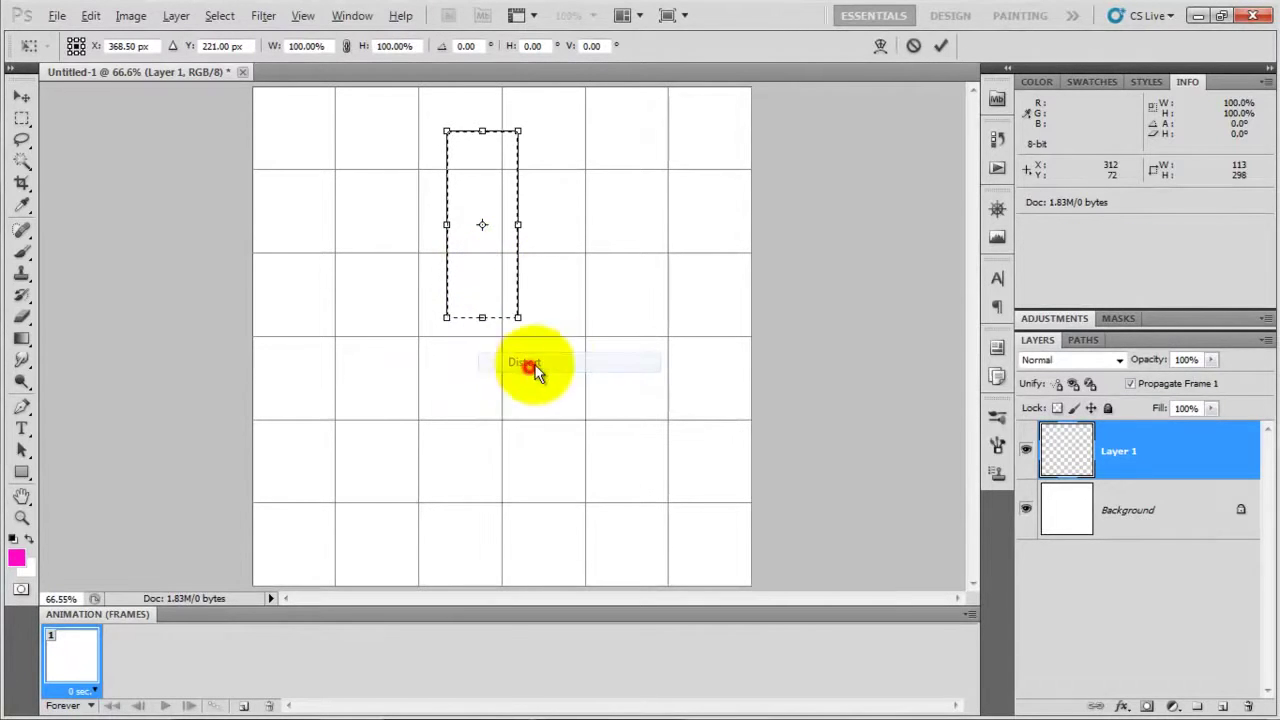
pyautogui.moveTo(447, 318); pyautogui.dragTo(452, 250)
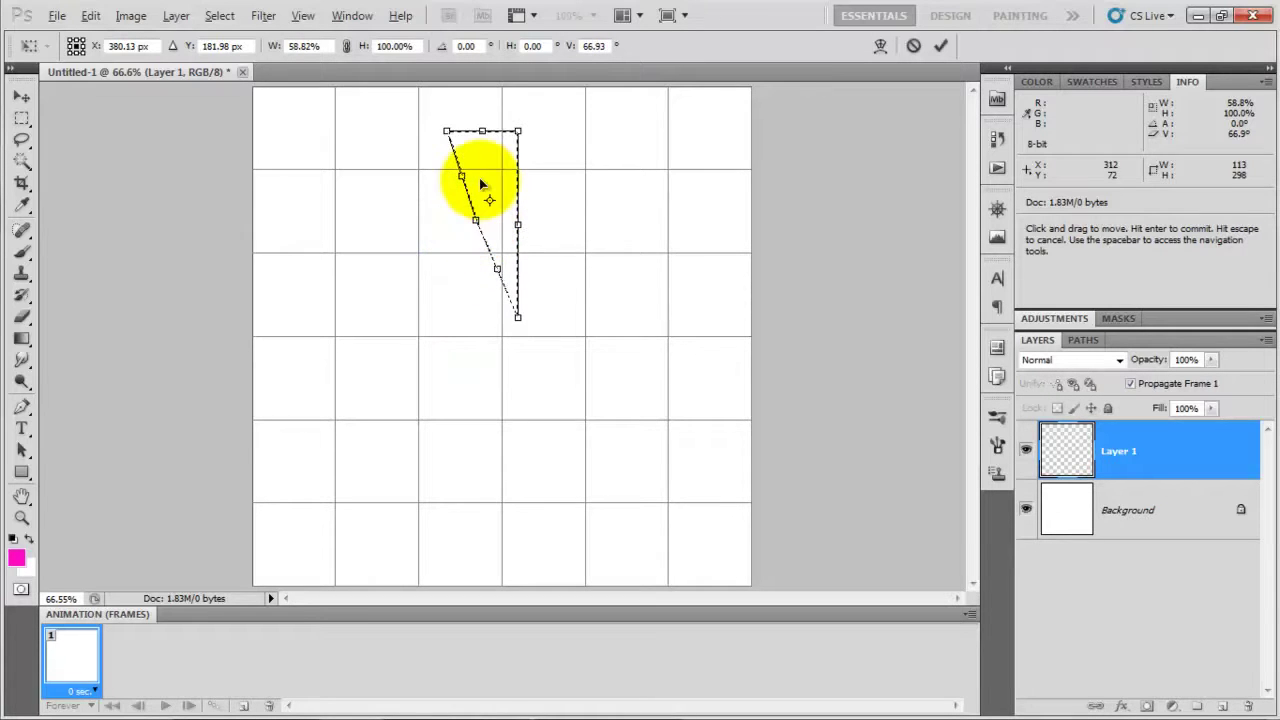
pyautogui.press('Return')
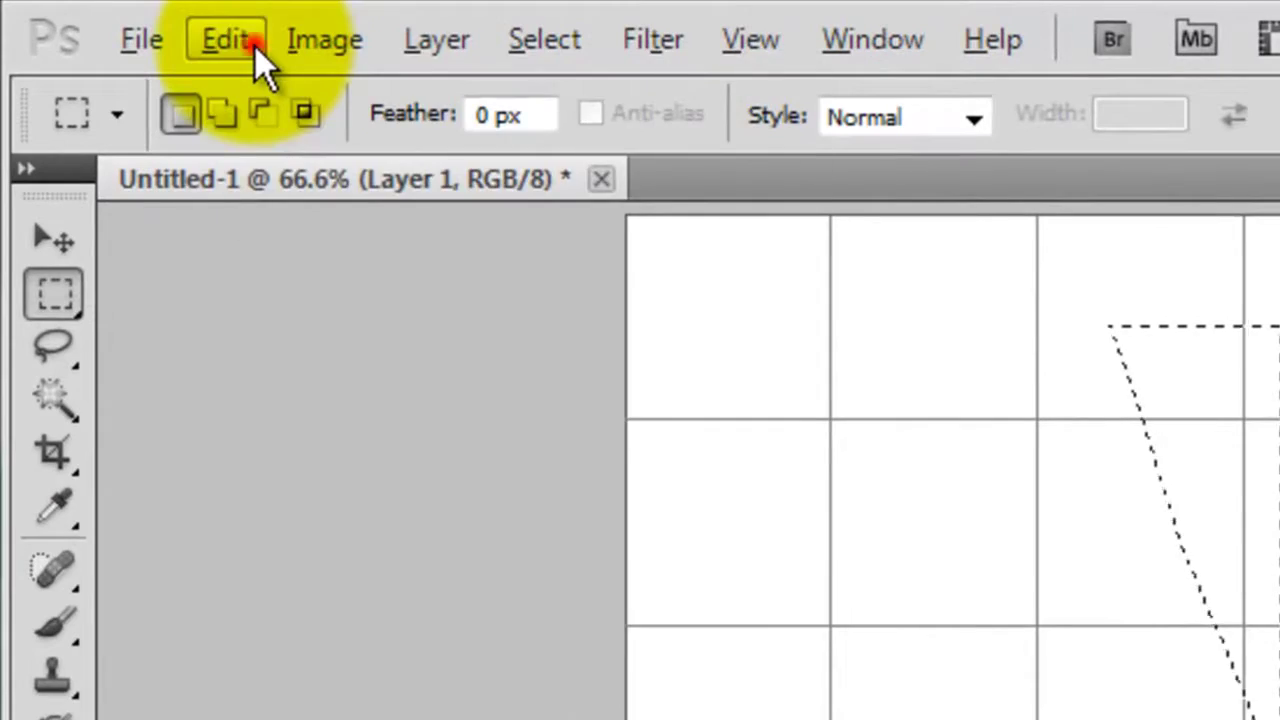
# Fill the wedge selection with the magenta foreground colour.
pyautogui.click(90, 16)
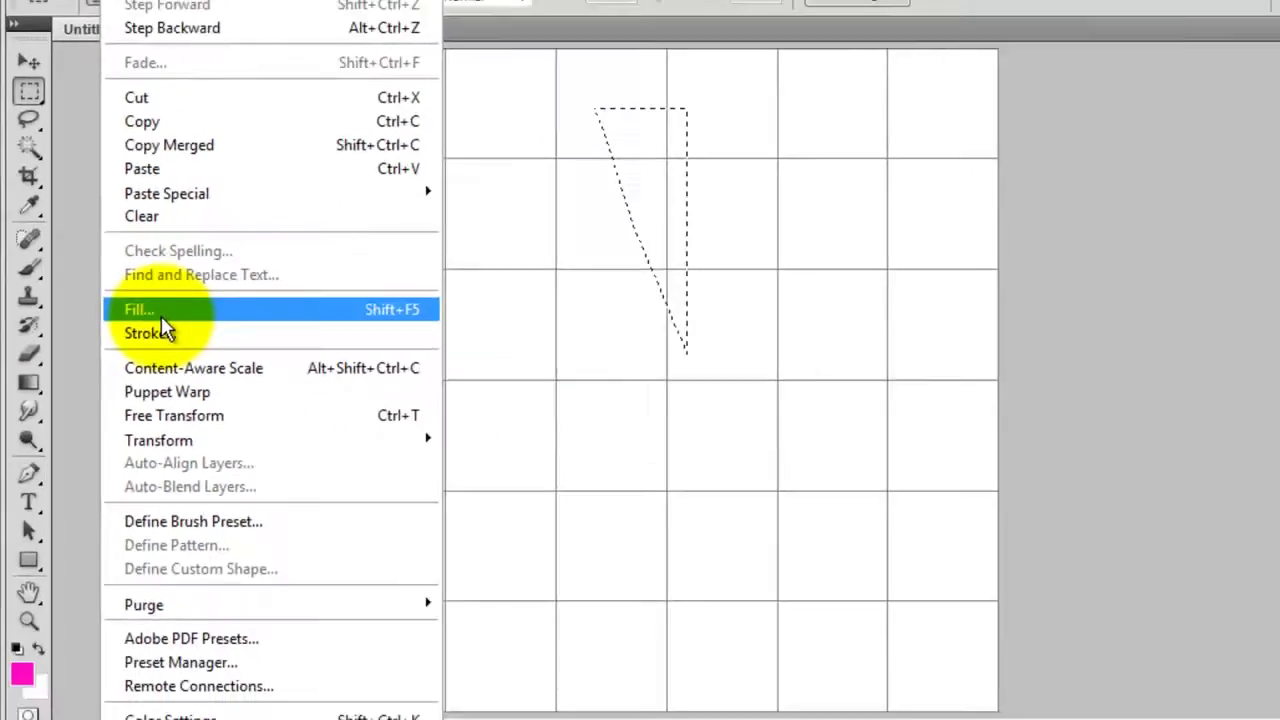
pyautogui.click(158, 312)
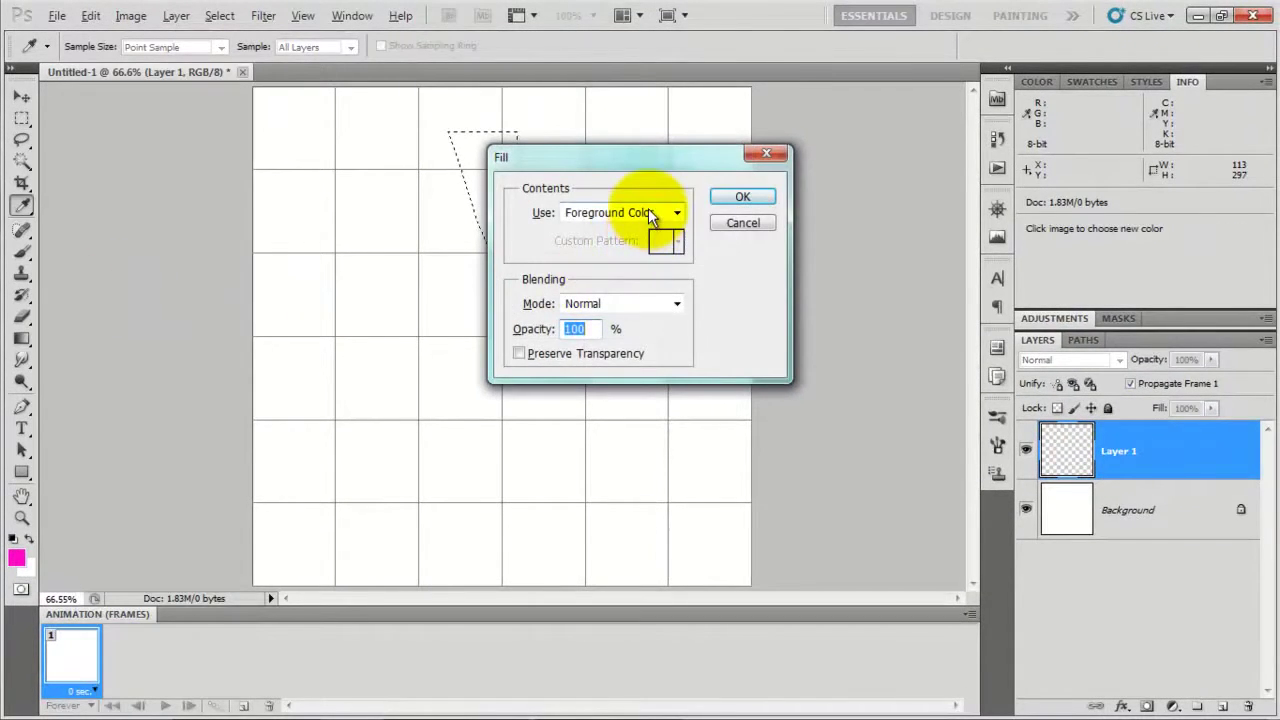
pyautogui.click(648, 214)
pyautogui.click(650, 211)
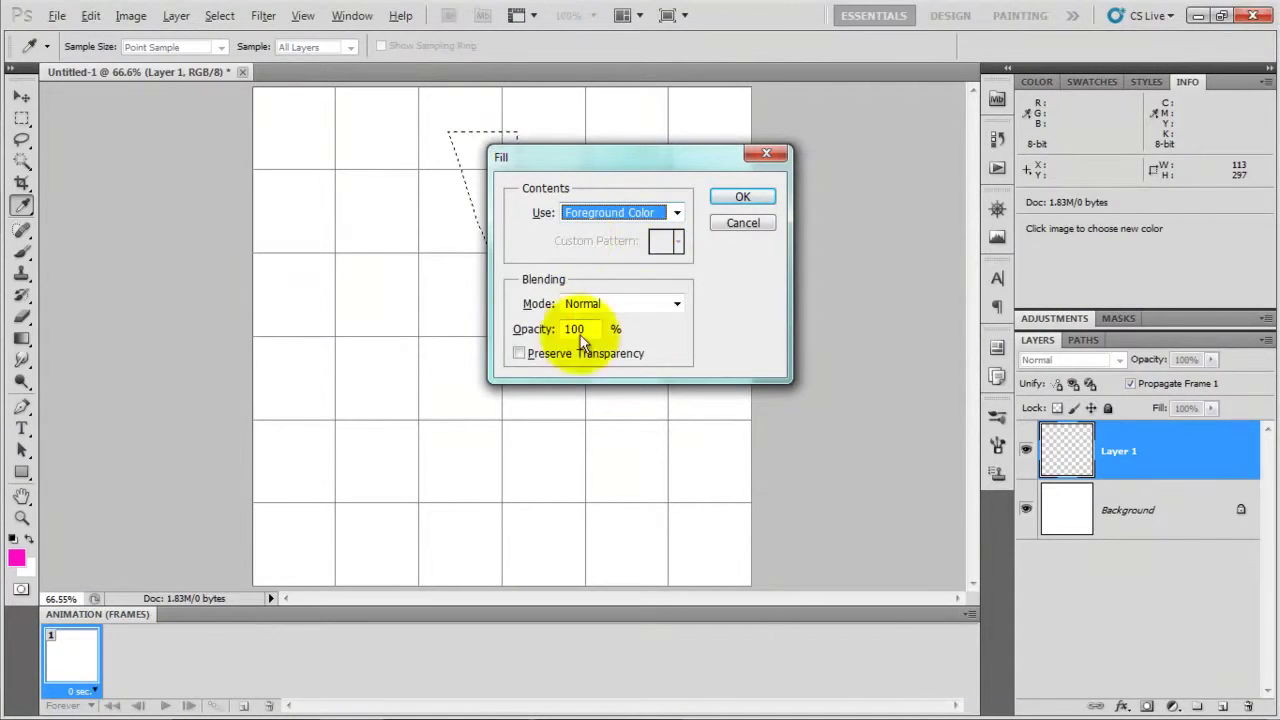
pyautogui.click(743, 196)
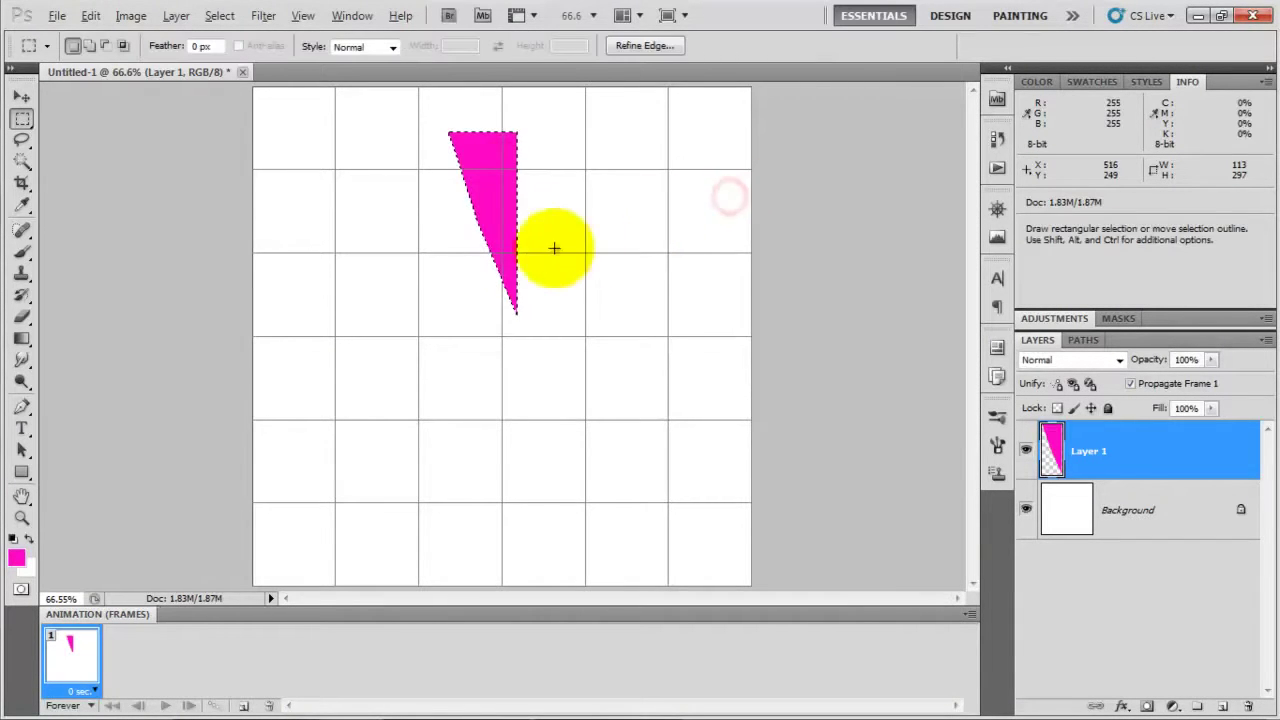
# Deselect the wing and nudge it slightly left and down.
pyautogui.rightClick(497, 193)
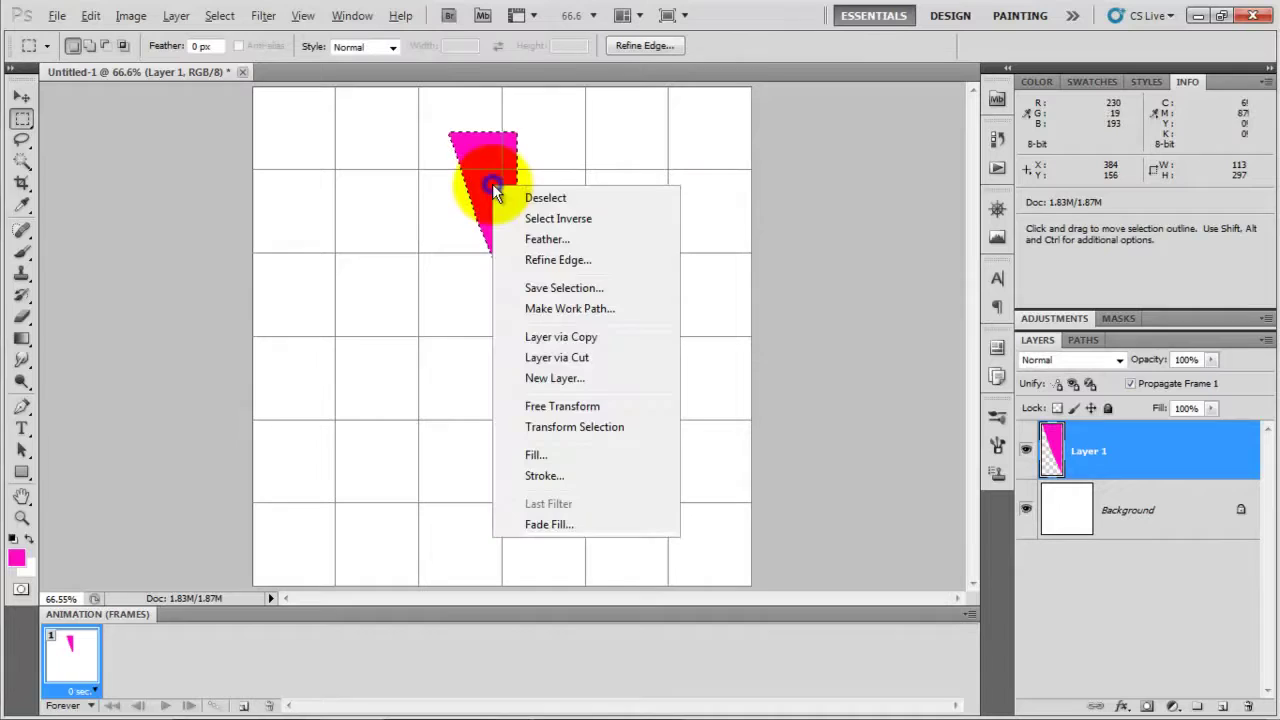
pyautogui.click(523, 195)
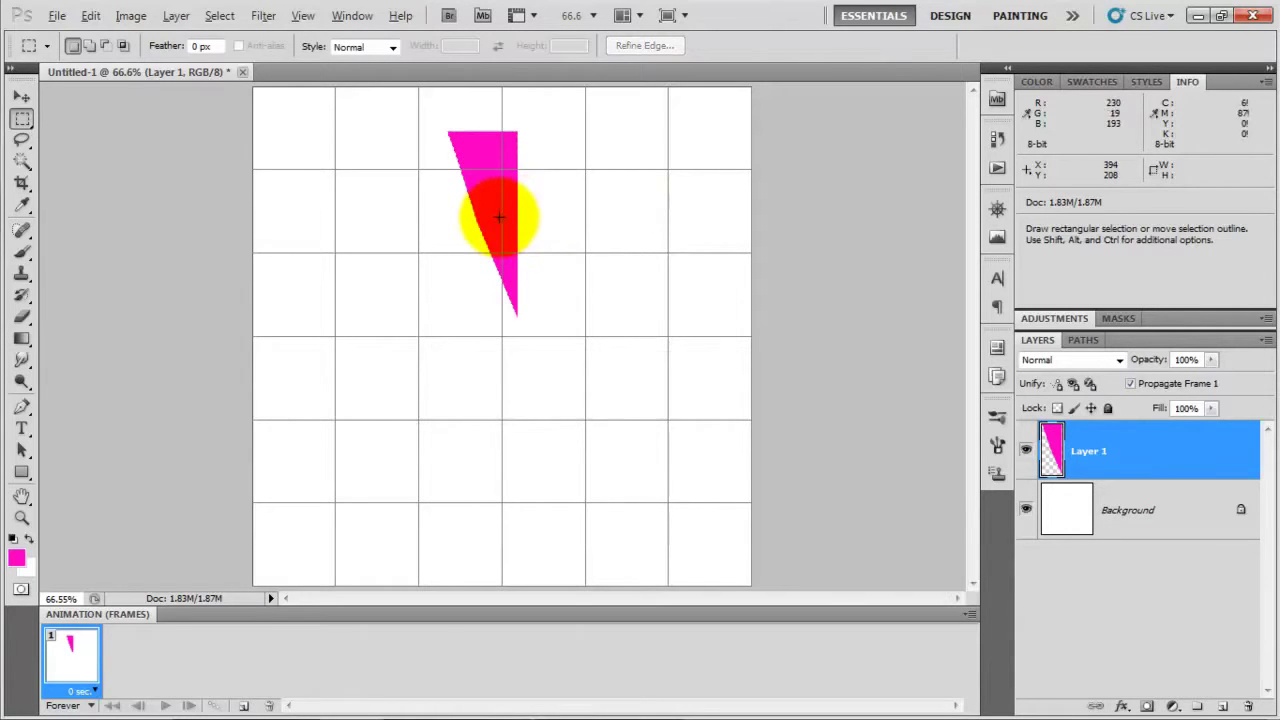
pyautogui.click(22, 98)
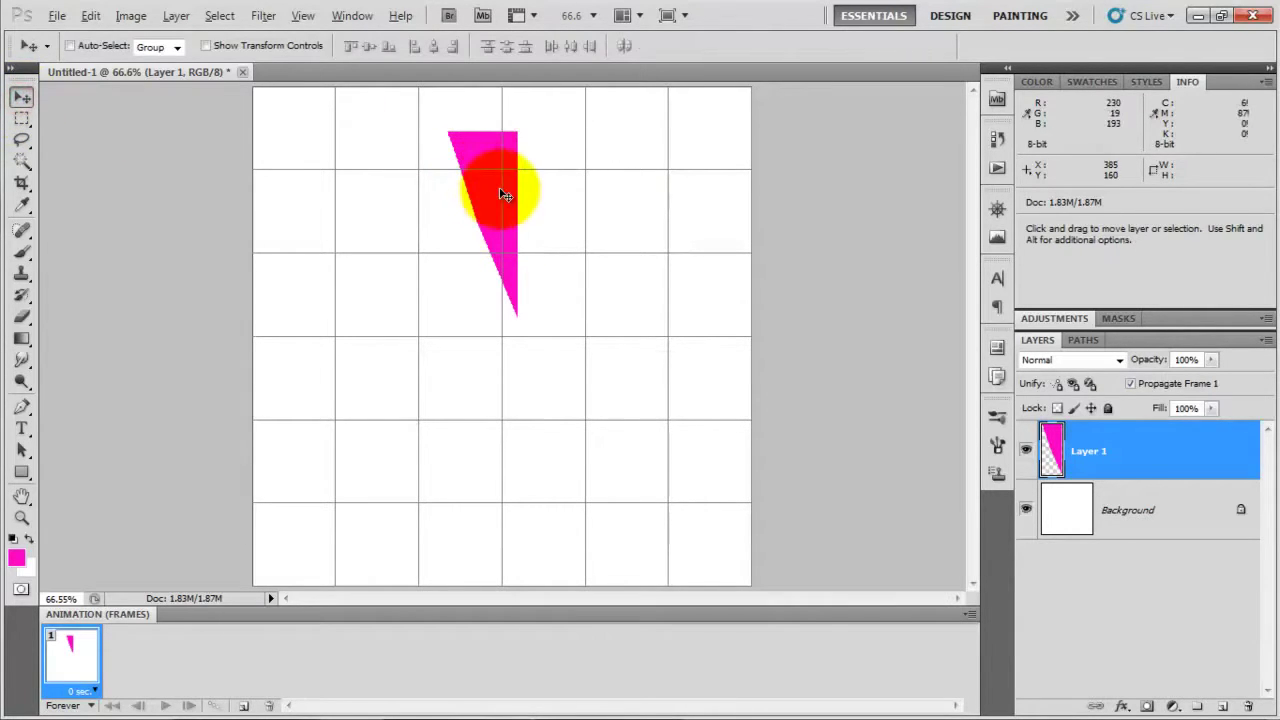
pyautogui.moveTo(505, 195); pyautogui.dragTo(489, 214)
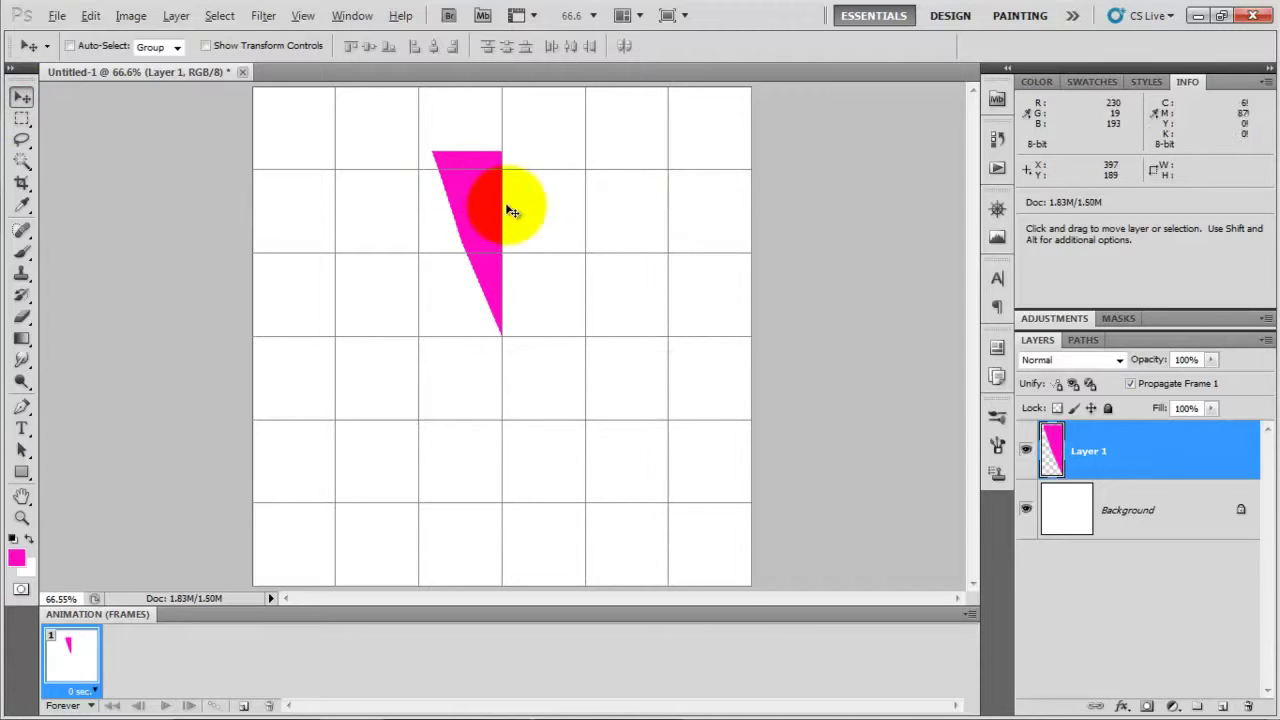
# Start duplicating Layer 1 as 'Layer 1 copy'.
pyautogui.scroll(2, 514, 206)
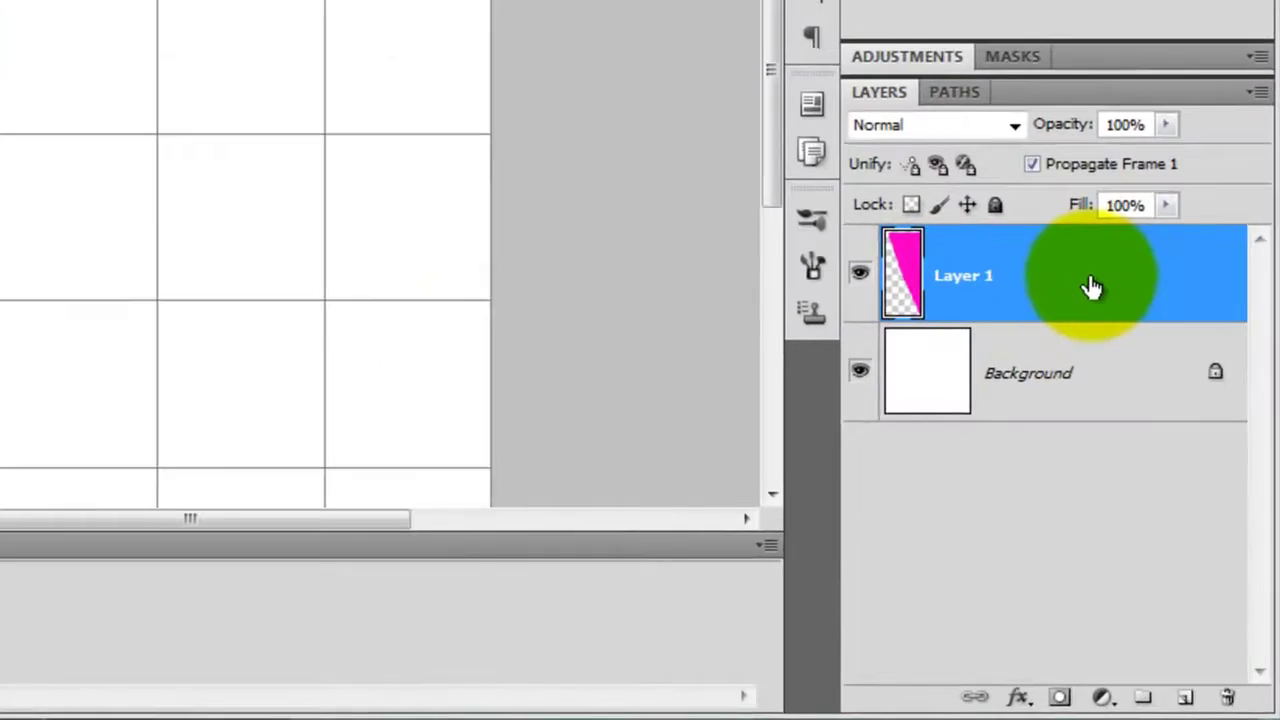
pyautogui.rightClick(1120, 287)
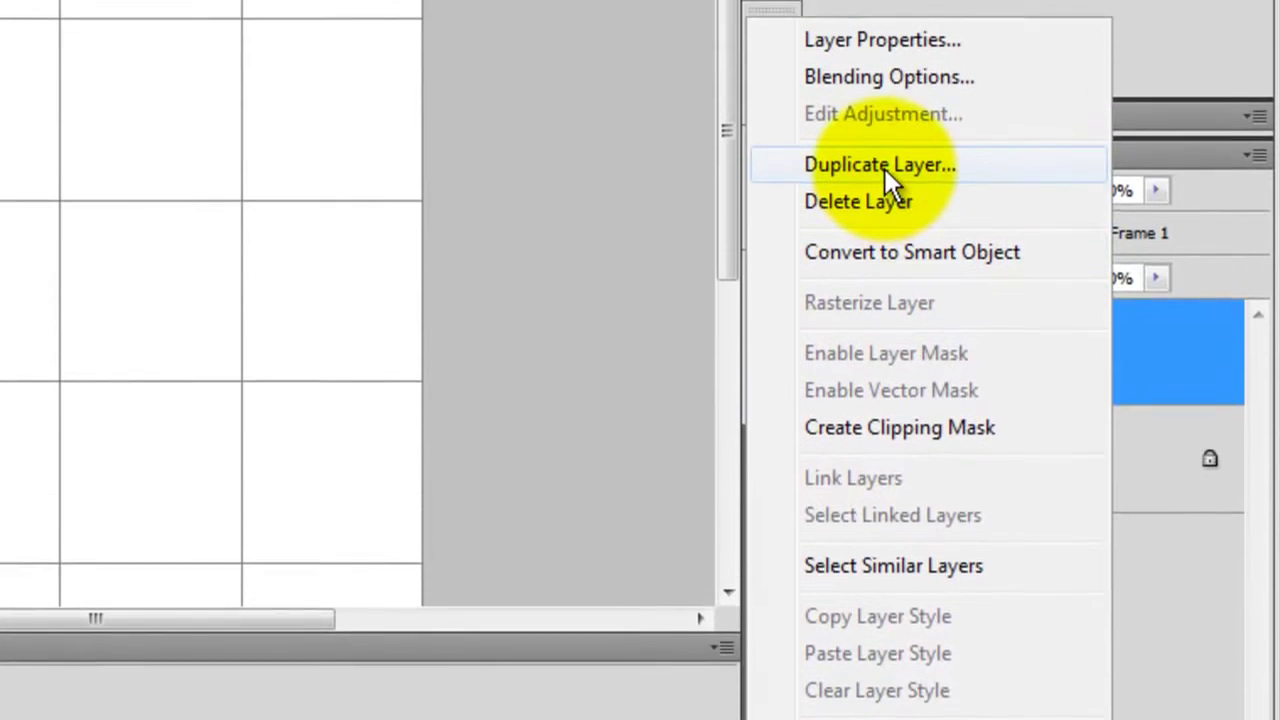
pyautogui.click(884, 168)
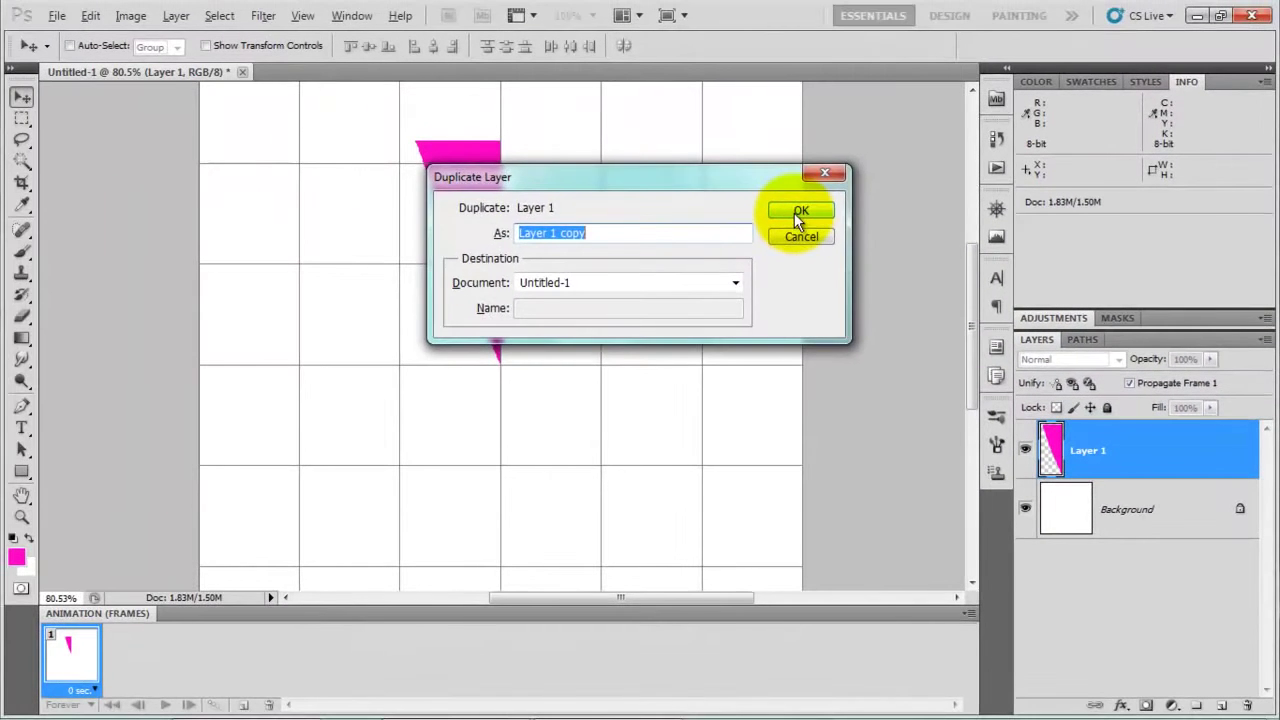
# Create Layer 1 copy and rotate it 180° around its bottom tip.
pyautogui.click(796, 212)
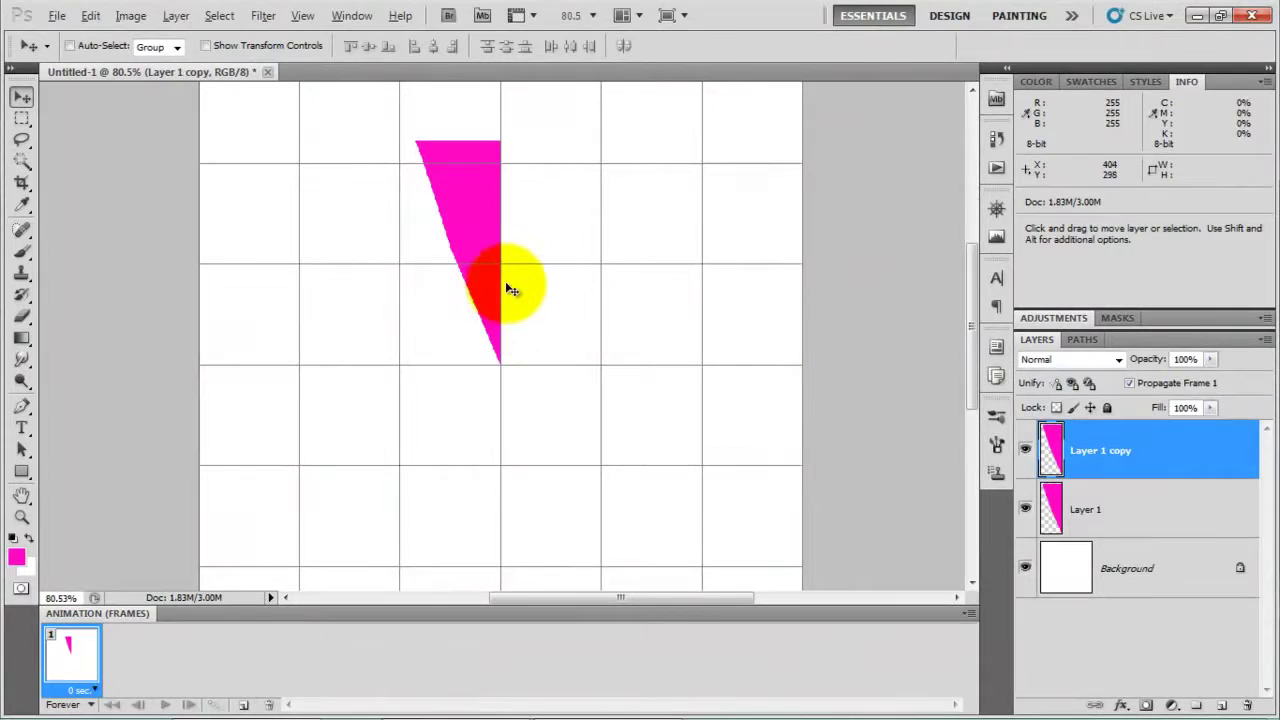
pyautogui.click(98, 20)
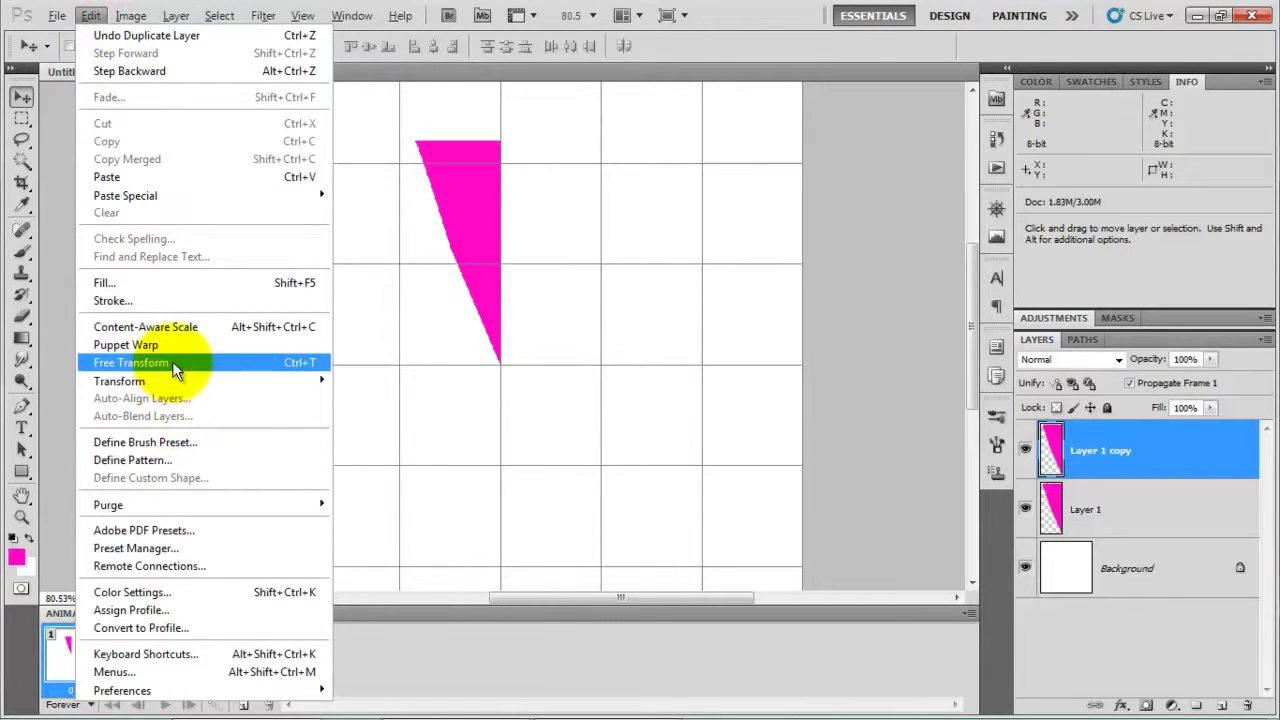
pyautogui.click(172, 362)
pyautogui.click(461, 258)
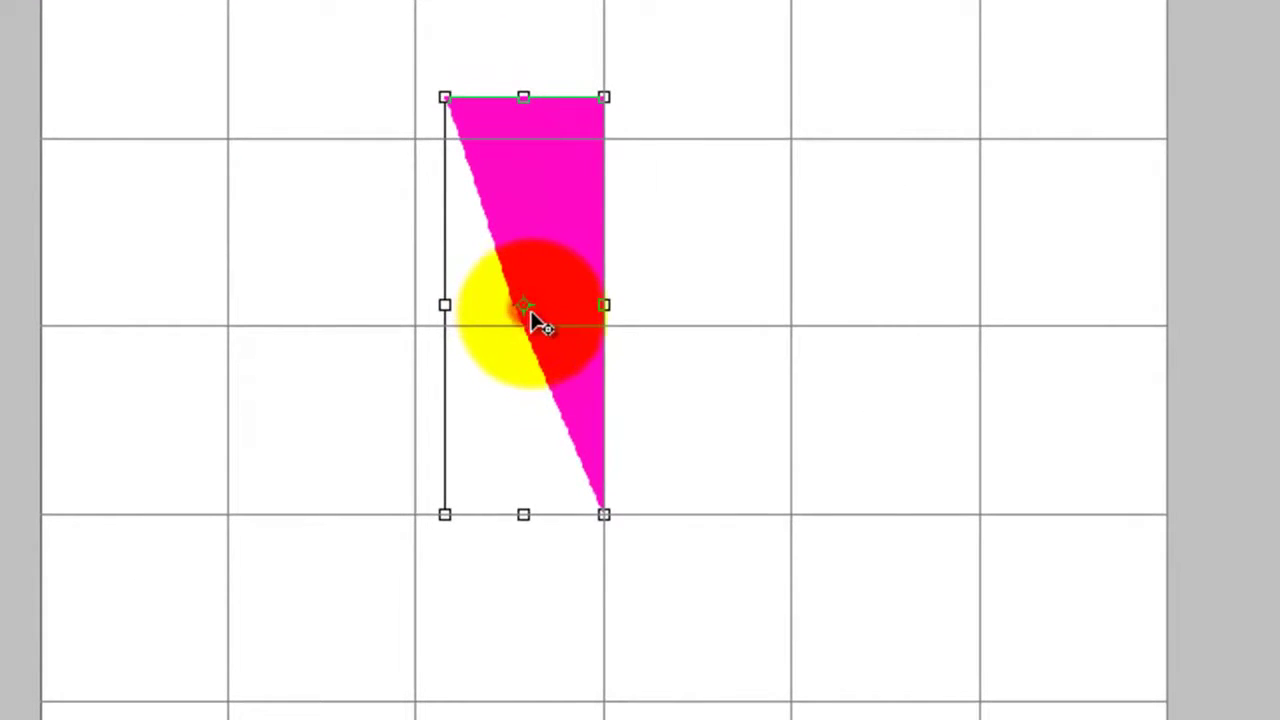
pyautogui.moveTo(532, 316); pyautogui.dragTo(605, 515)
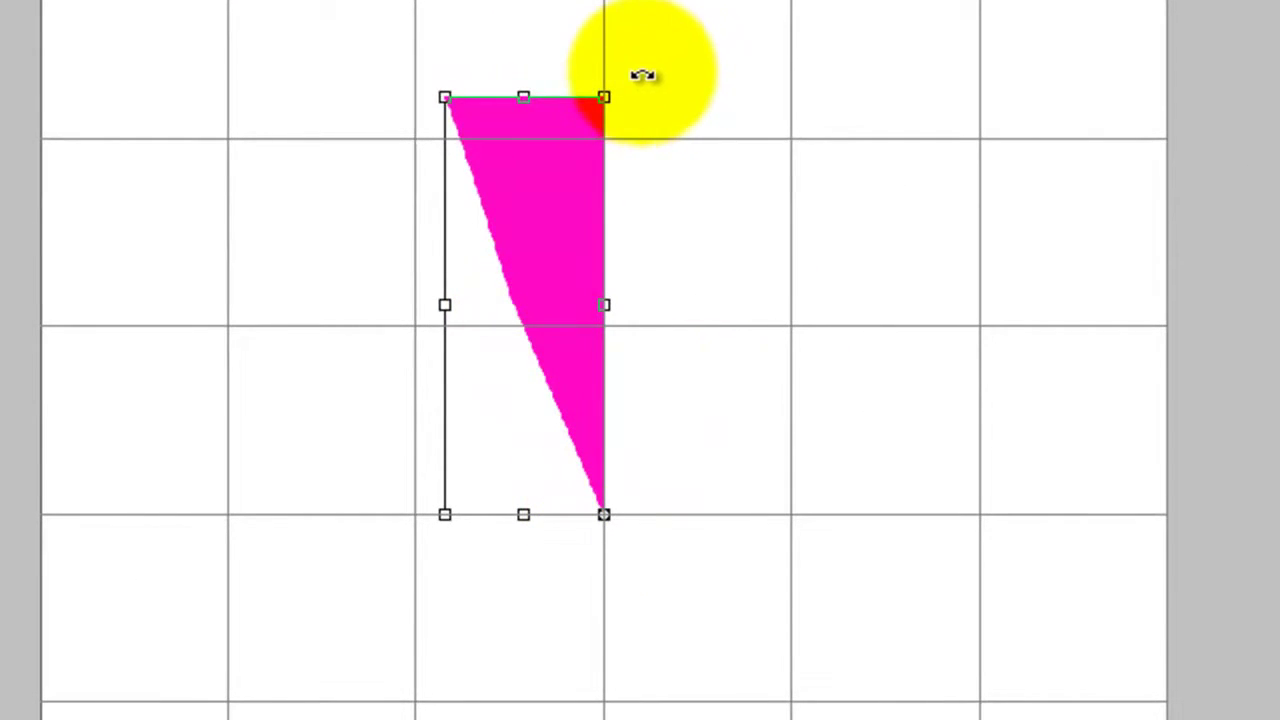
pyautogui.moveTo(606, 64); pyautogui.dragTo(186, 552)
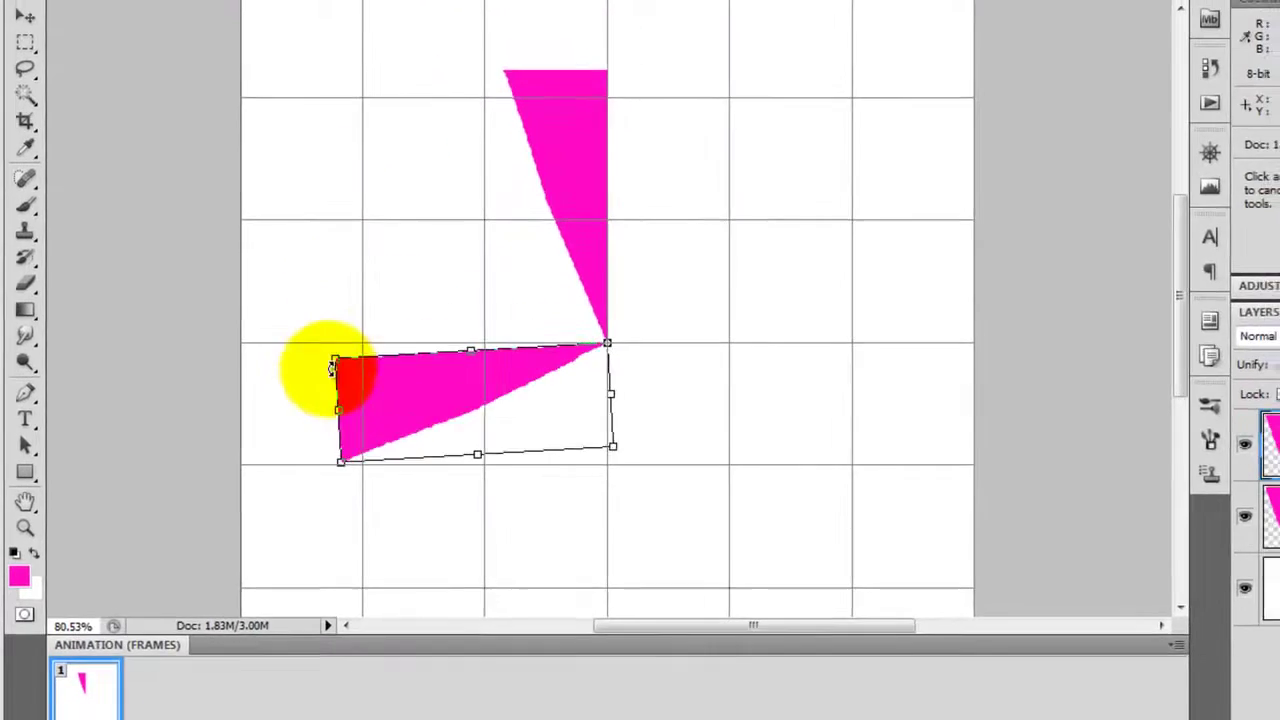
pyautogui.moveTo(333, 368); pyautogui.dragTo(597, 685)
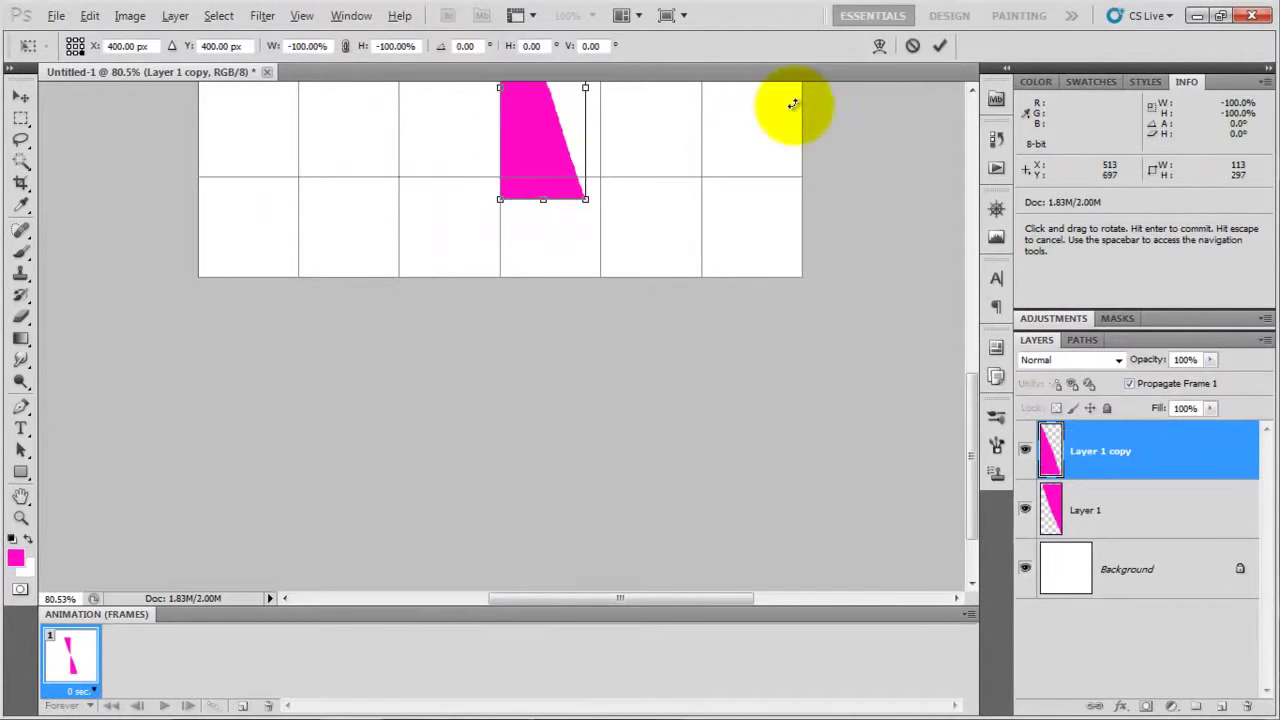
pyautogui.scroll(2, 794, 90)
pyautogui.scroll(-3, 606, 143)
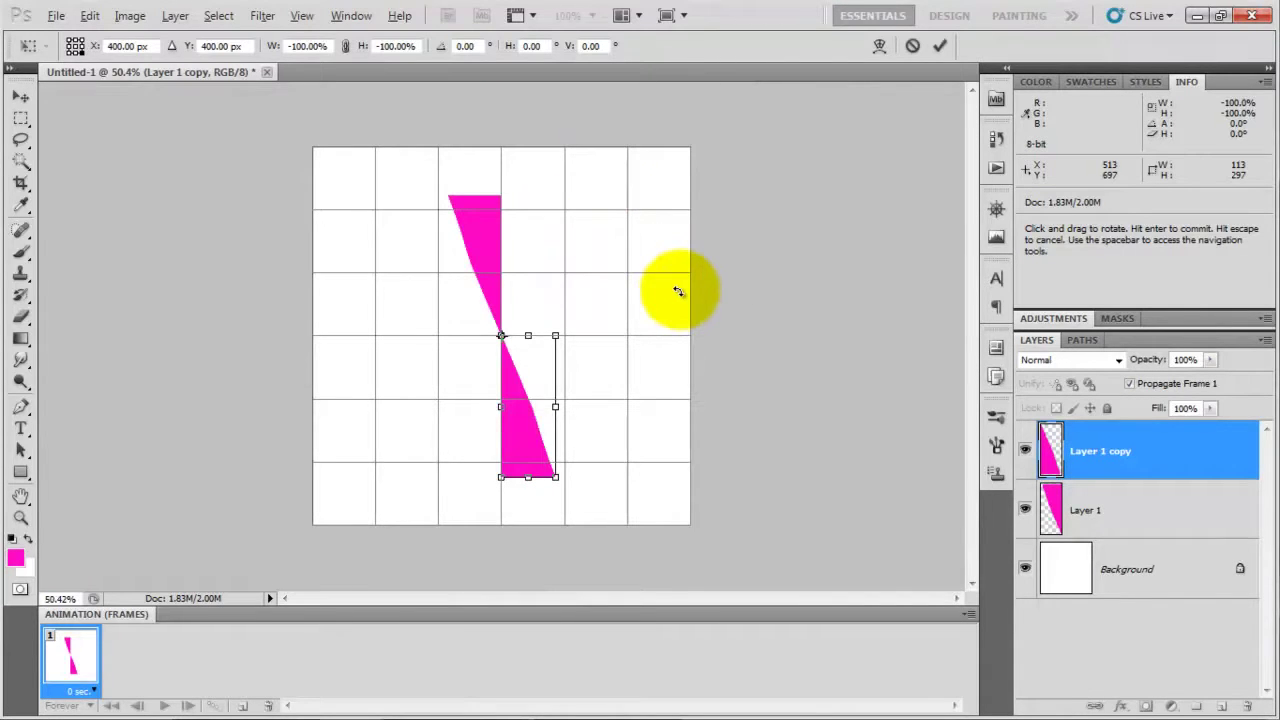
pyautogui.press('Return')
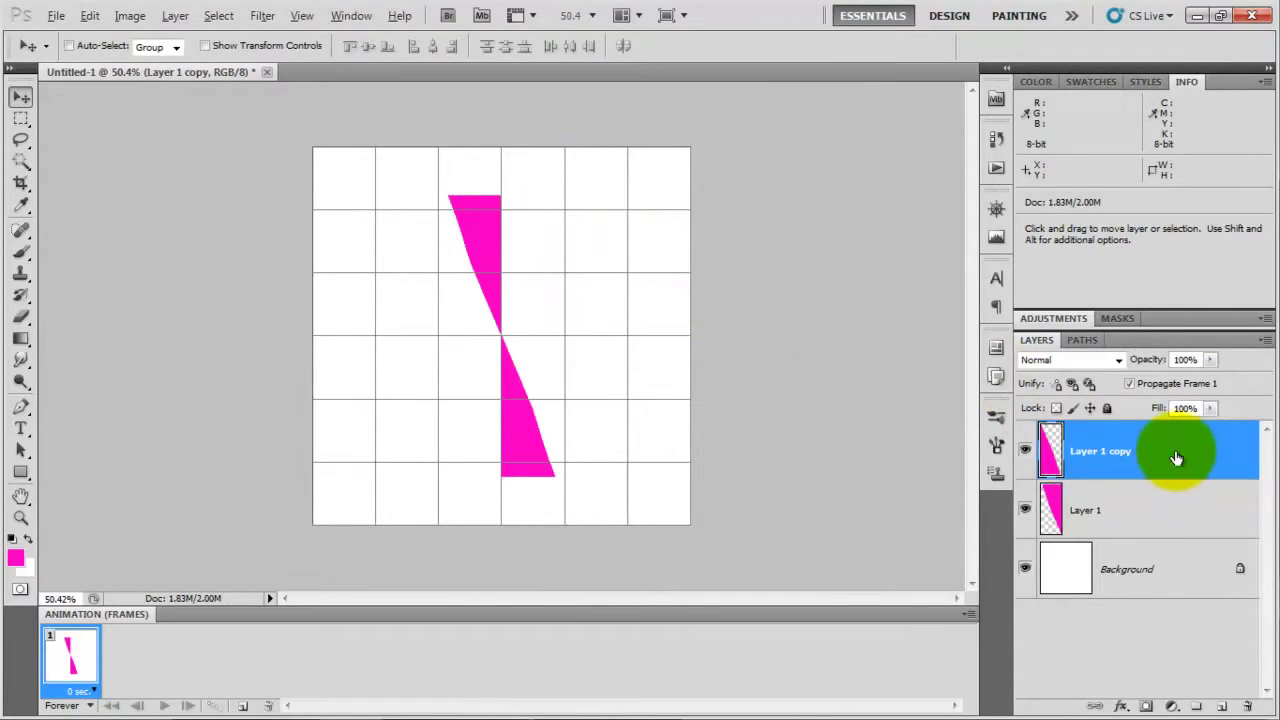
# Merge Layer 1 copy down into Layer 1 and begin another duplicate.
pyautogui.rightClick(1098, 450)
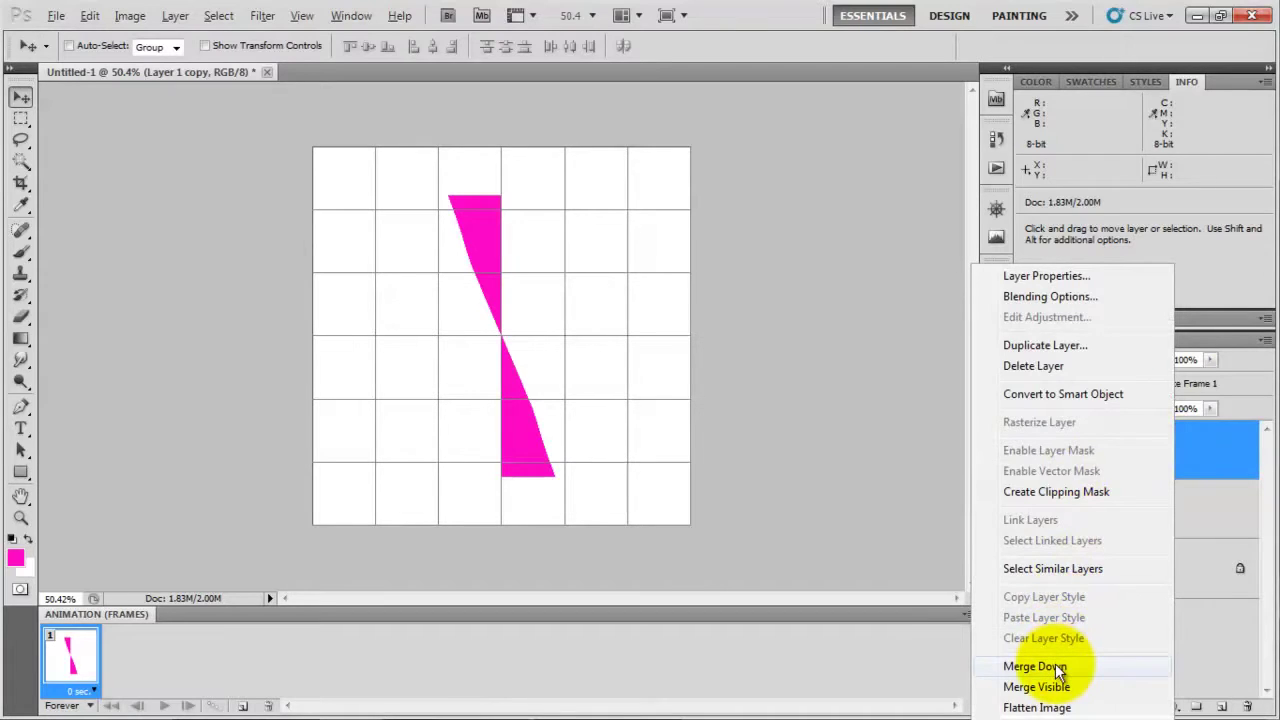
pyautogui.click(1059, 668)
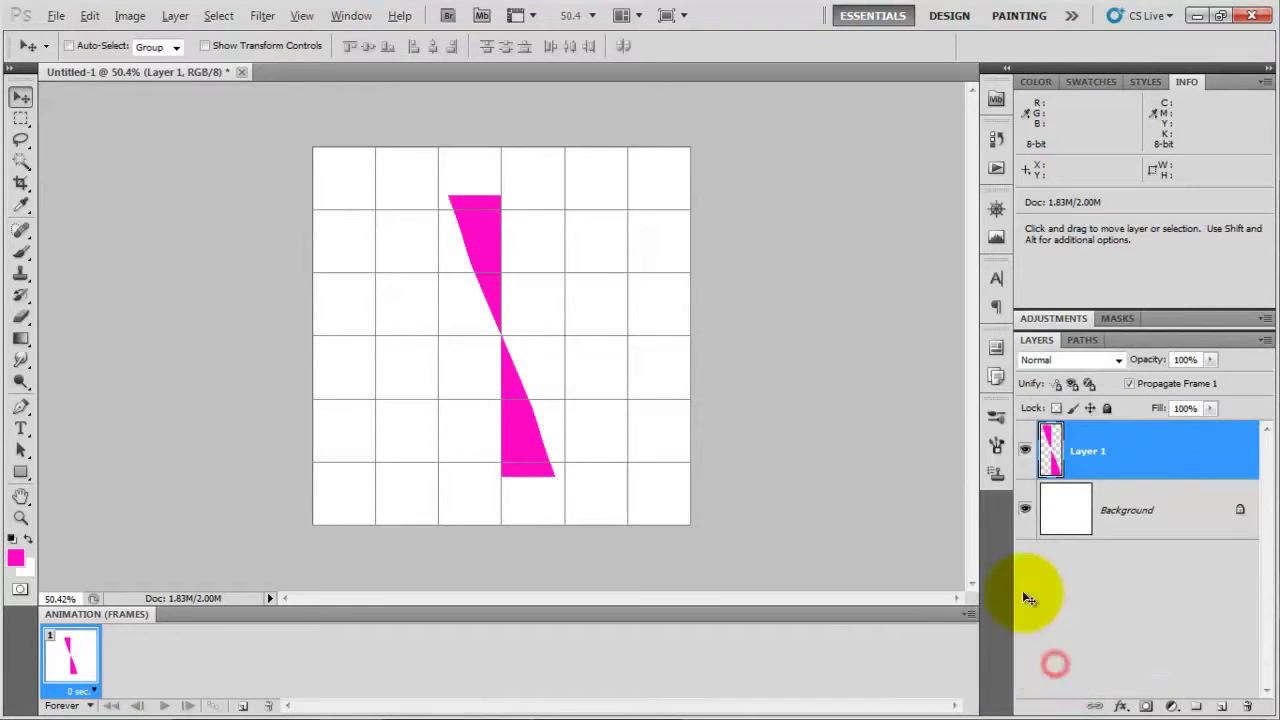
pyautogui.rightClick(1135, 458)
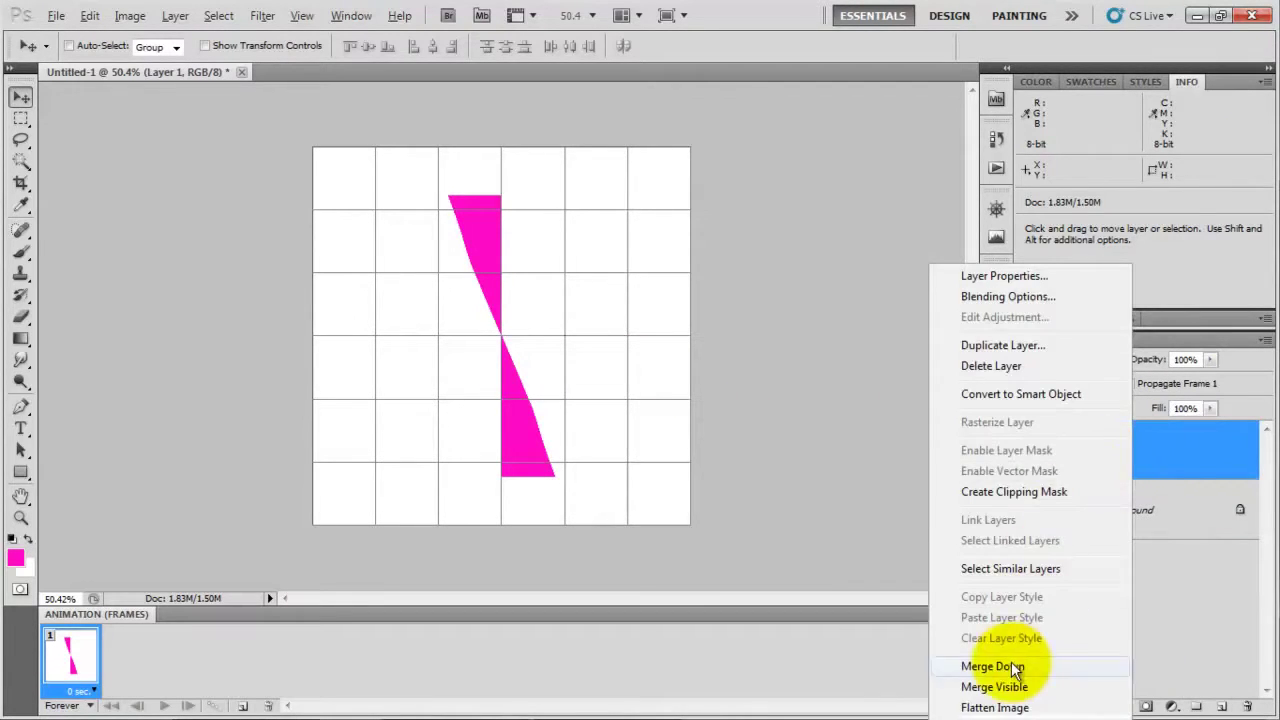
# Duplicate Layer 1 and rotate the copy -90° to form a cross.
pyautogui.click(1001, 346)
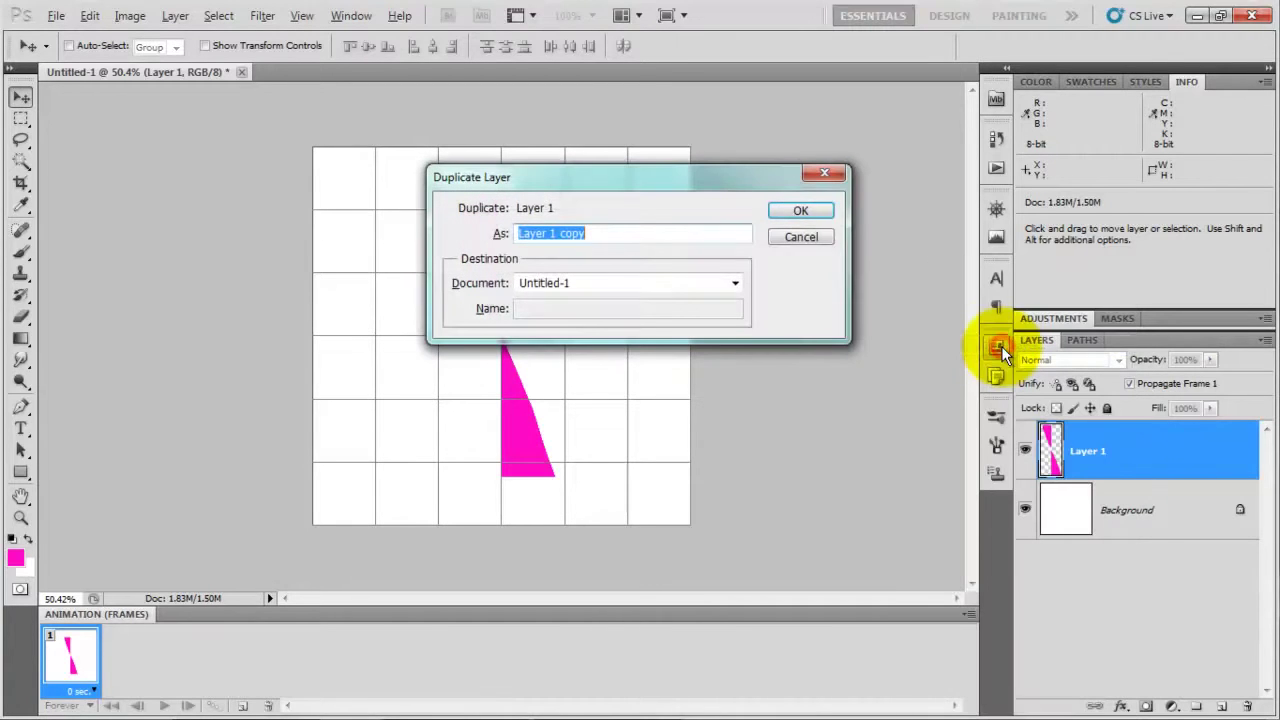
pyautogui.click(807, 206)
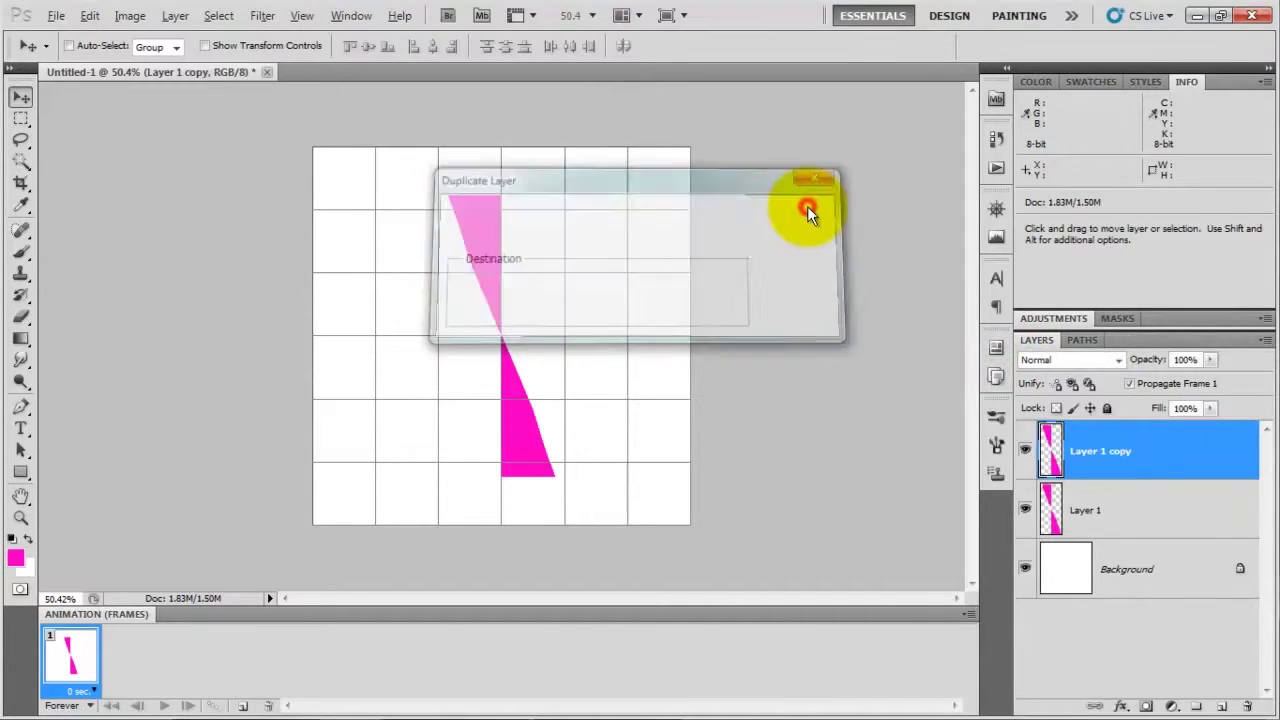
pyautogui.click(90, 16)
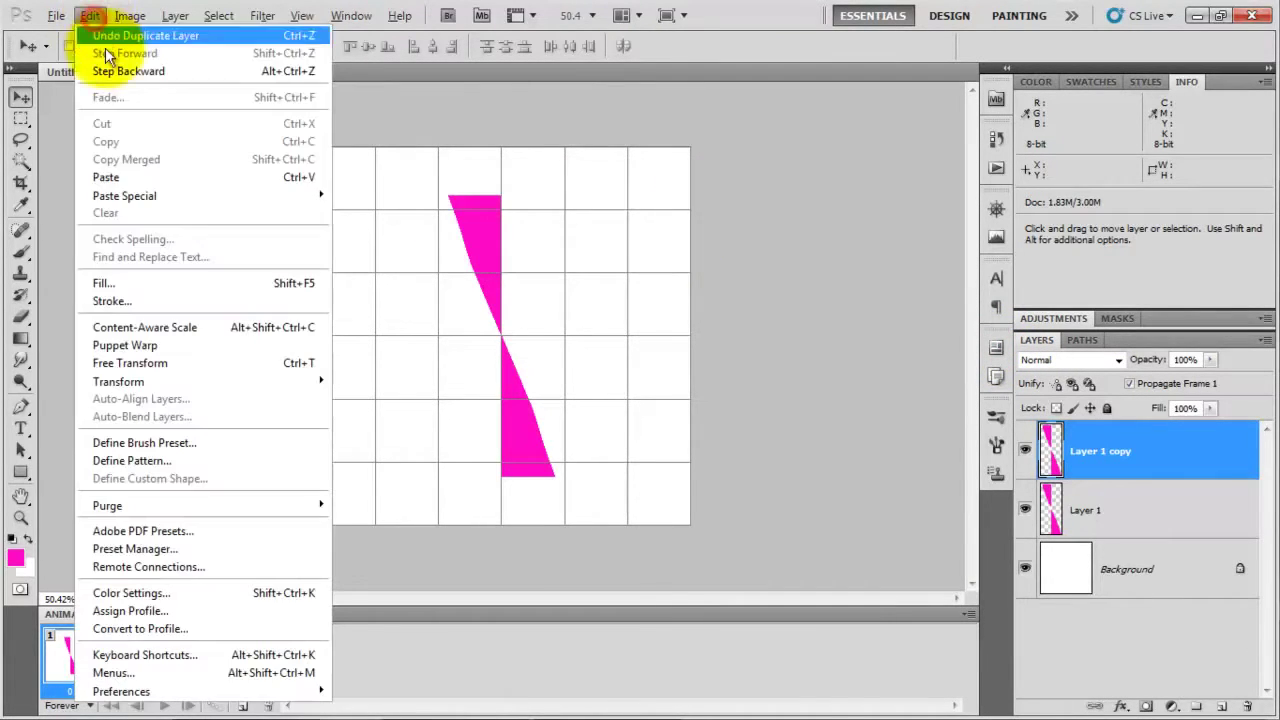
pyautogui.click(140, 366)
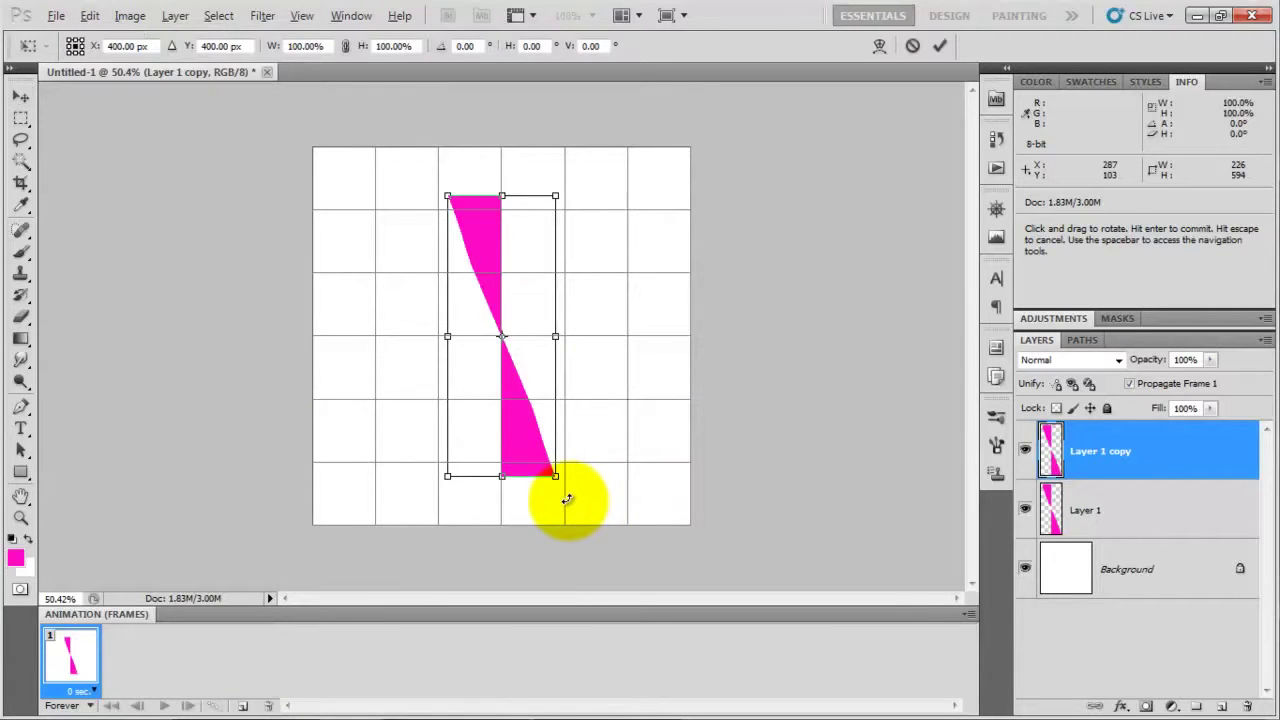
pyautogui.moveTo(565, 499); pyautogui.dragTo(716, 251)
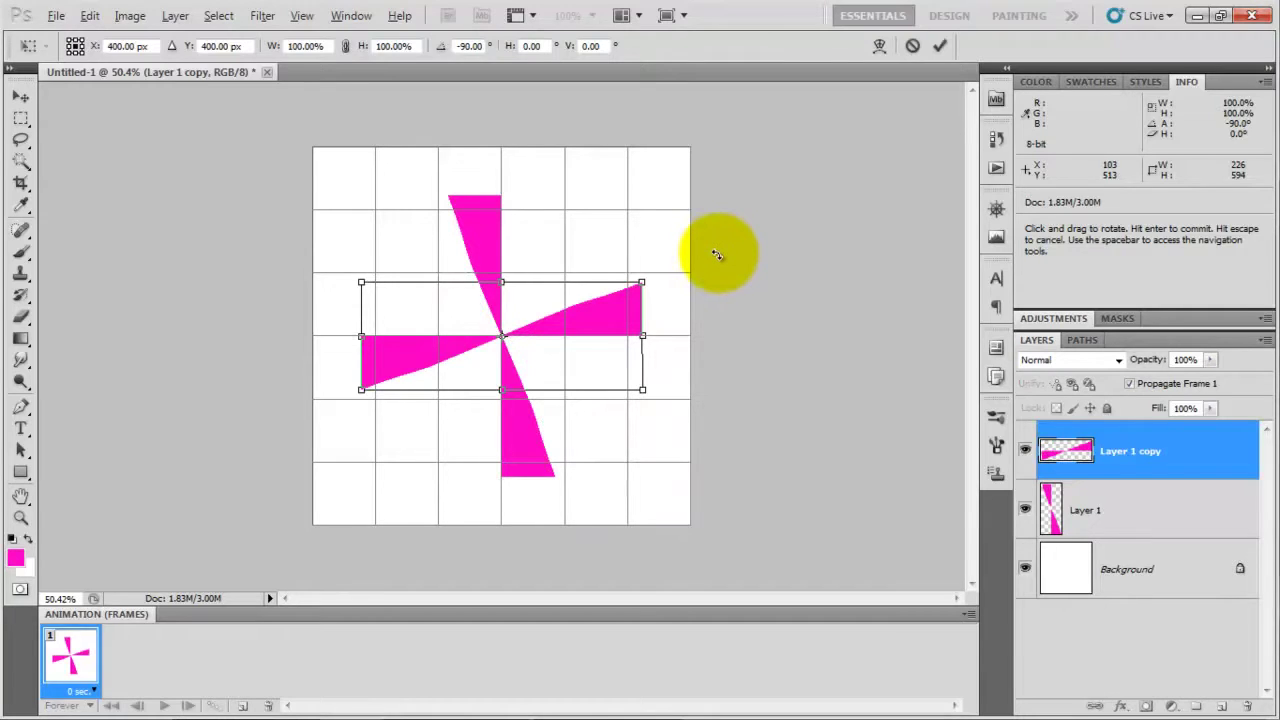
pyautogui.press('Return')
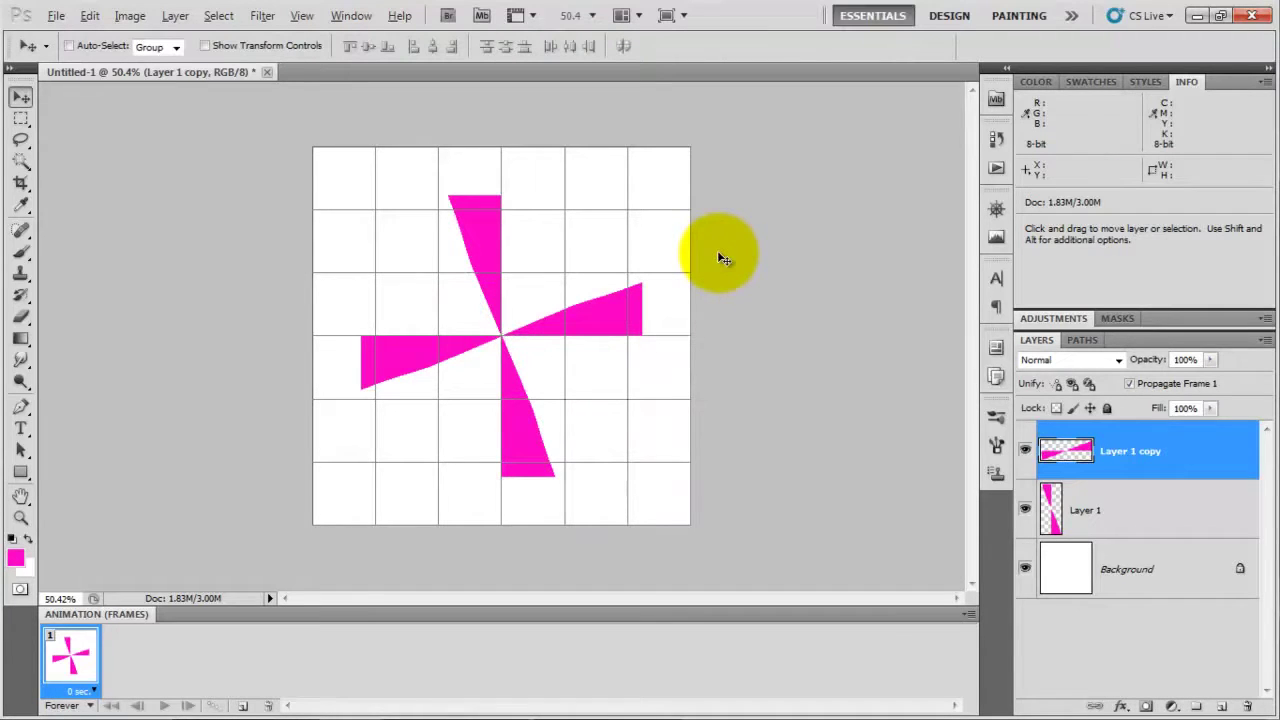
# Merge the rotated copy down into Layer 1.
pyautogui.rightClick(1178, 455)
pyautogui.click(1038, 666)
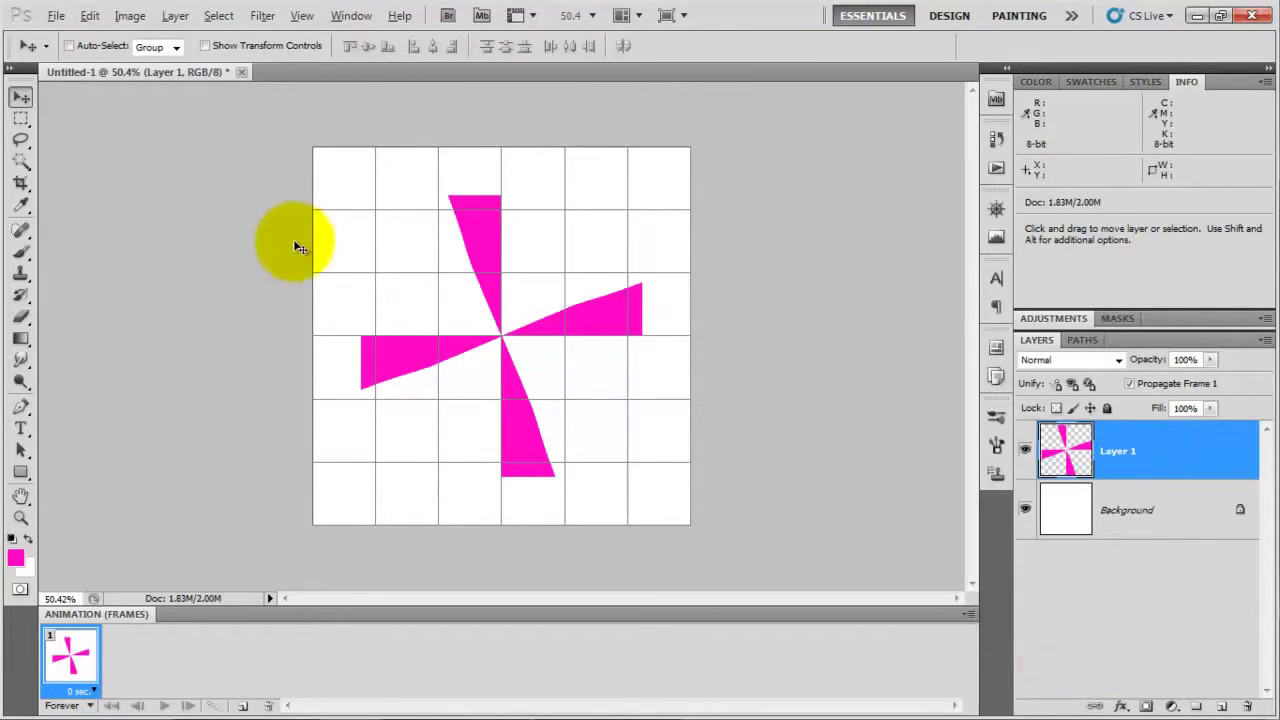
pyautogui.click(101, 15)
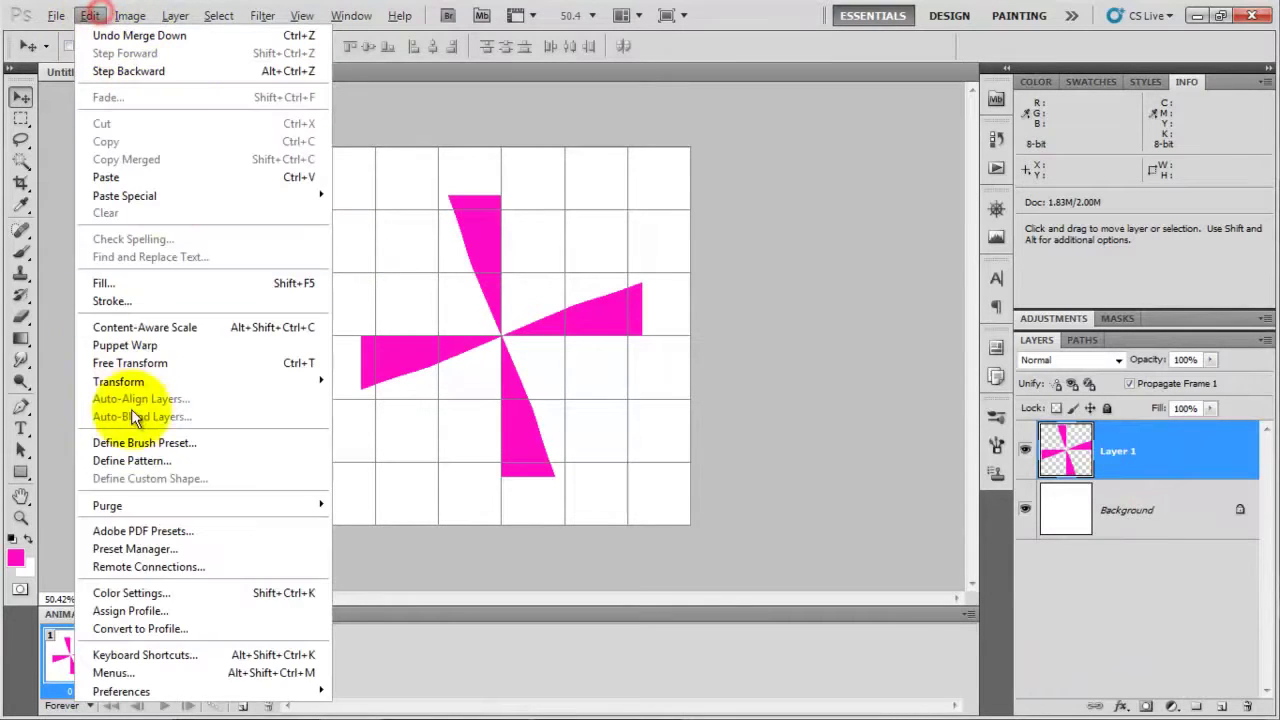
# Duplicate Layer 1 and rotate the copy -45° to add four diagonal wings.
pyautogui.rightClick(1225, 452)
pyautogui.rightClick(1210, 452)
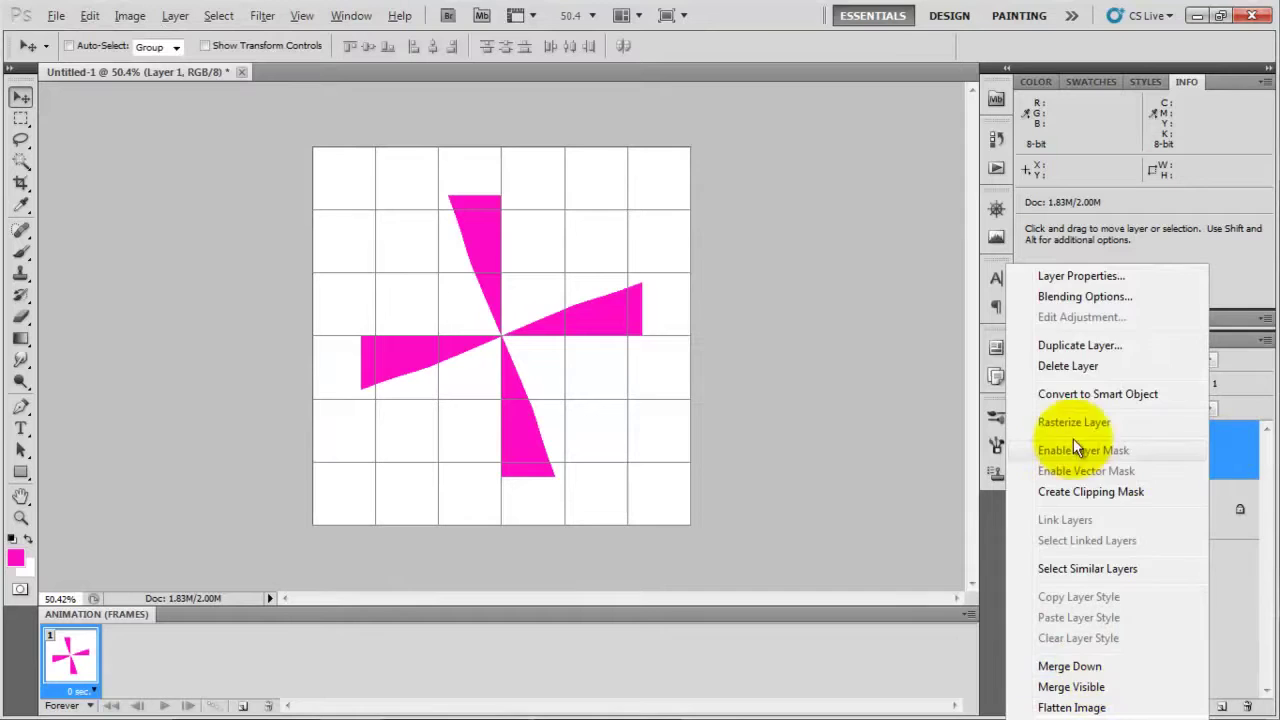
pyautogui.click(1077, 346)
pyautogui.click(786, 212)
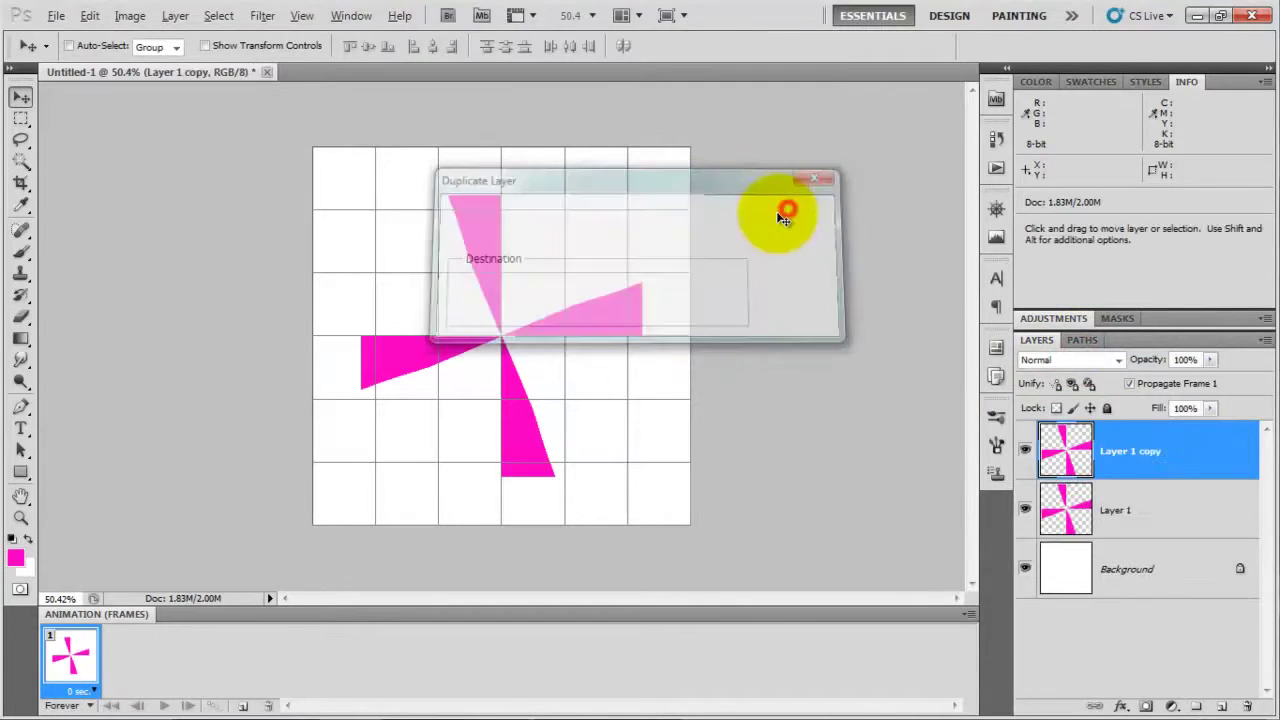
pyautogui.click(90, 17)
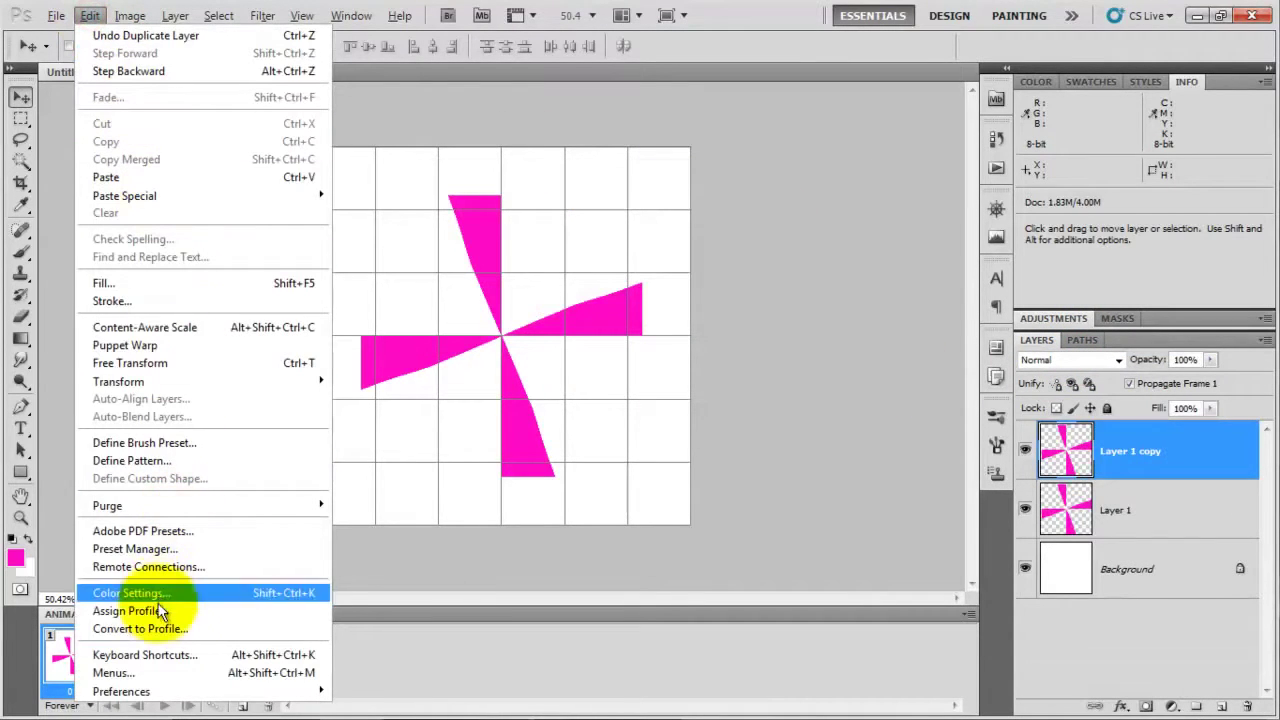
pyautogui.click(160, 363)
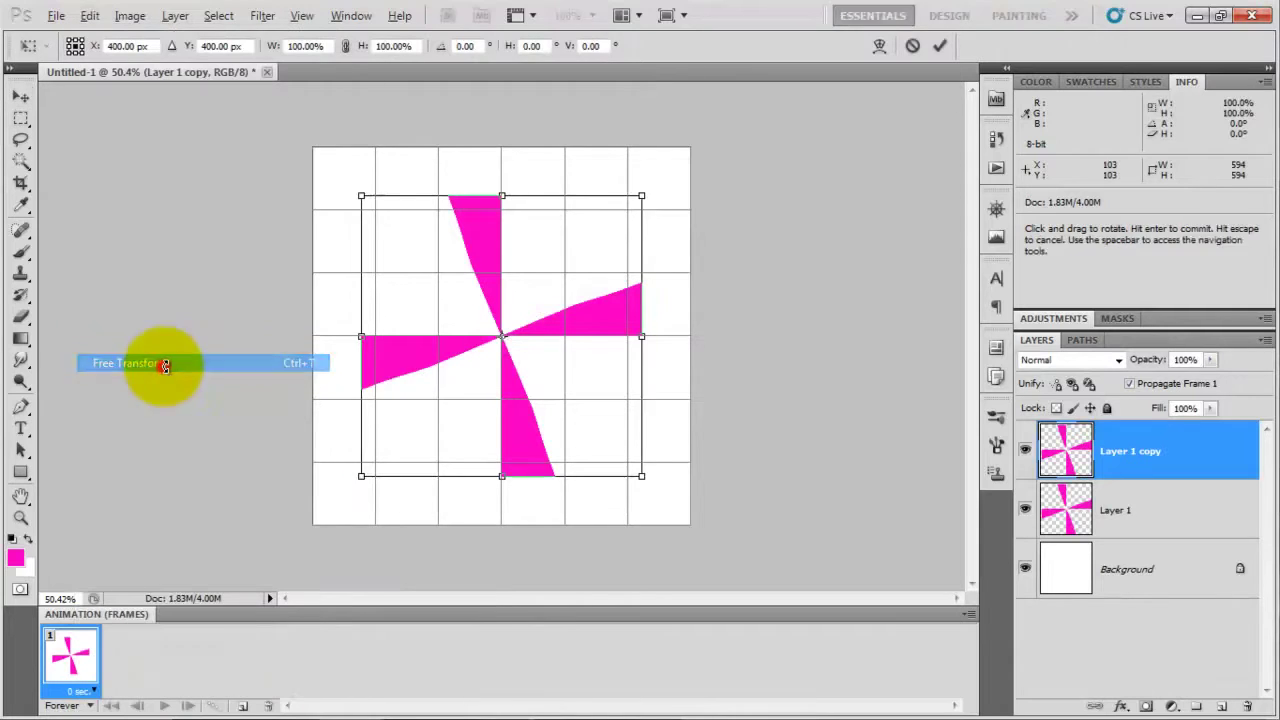
pyautogui.moveTo(657, 490); pyautogui.dragTo(739, 353)
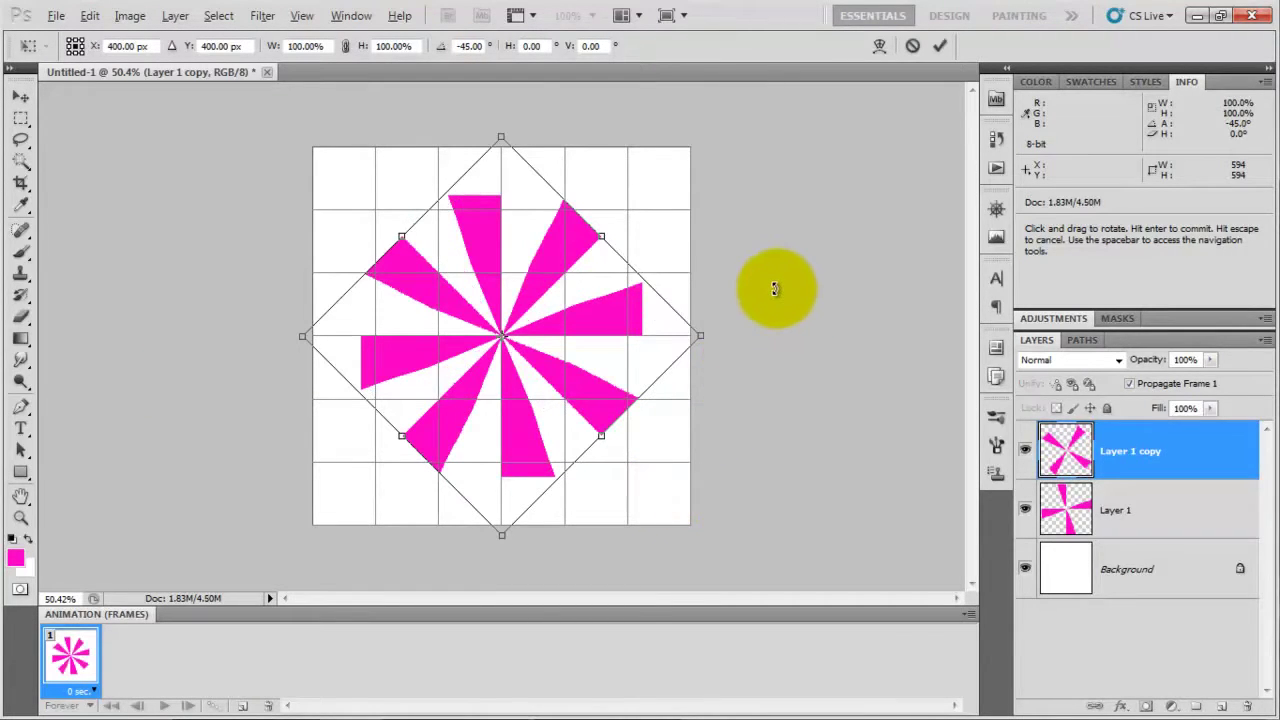
pyautogui.press('Return')
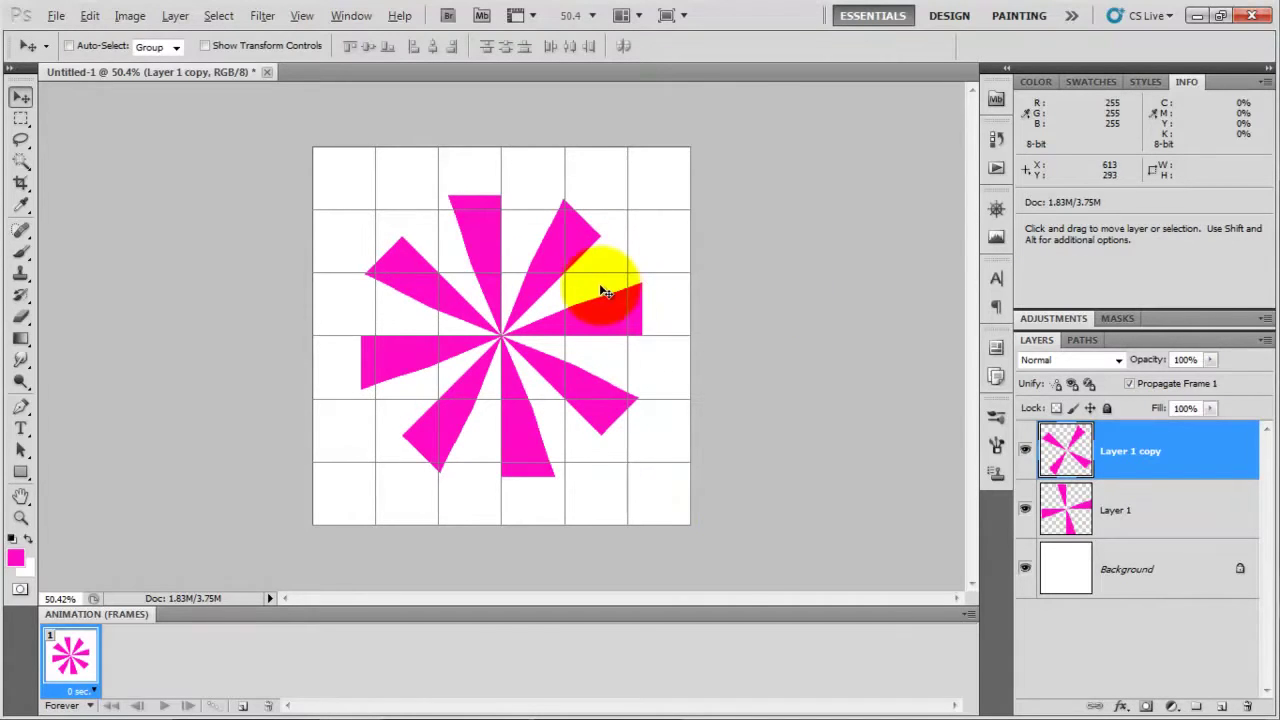
pyautogui.scroll(3, 606, 286)
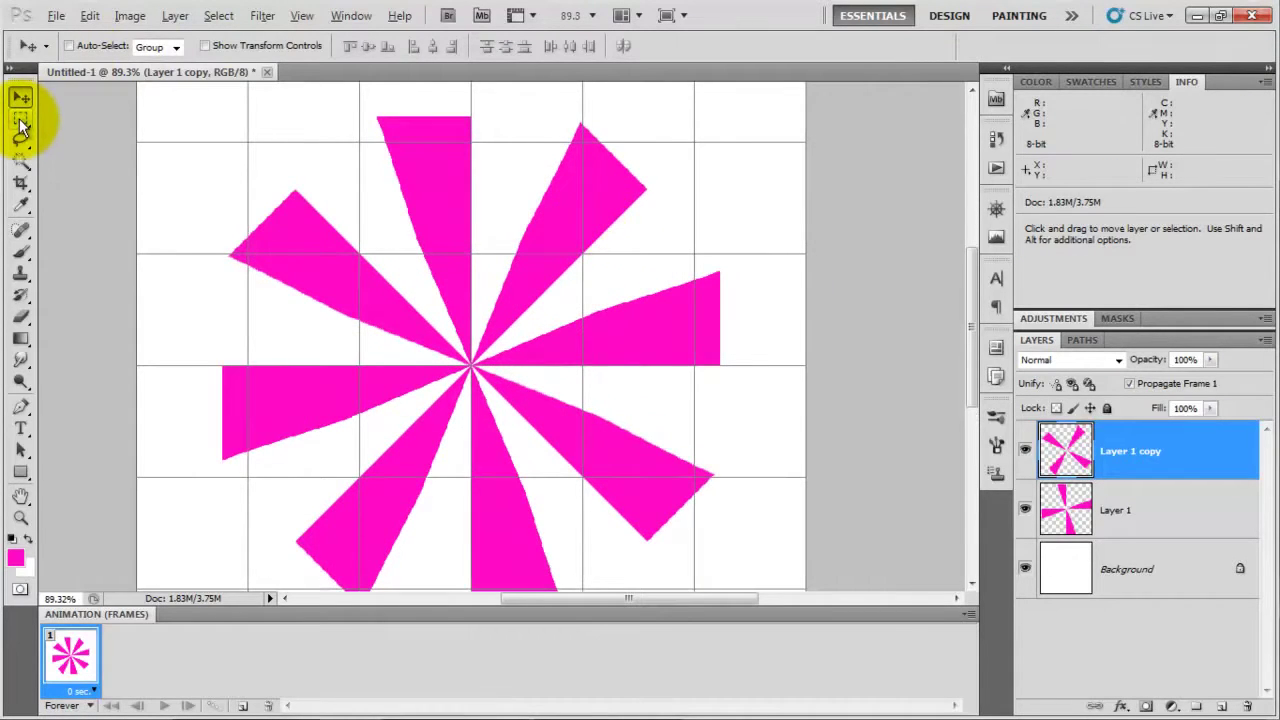
# Draw a small circular selection at the windmill centre with the Elliptical Marquee.
pyautogui.click(21, 120)
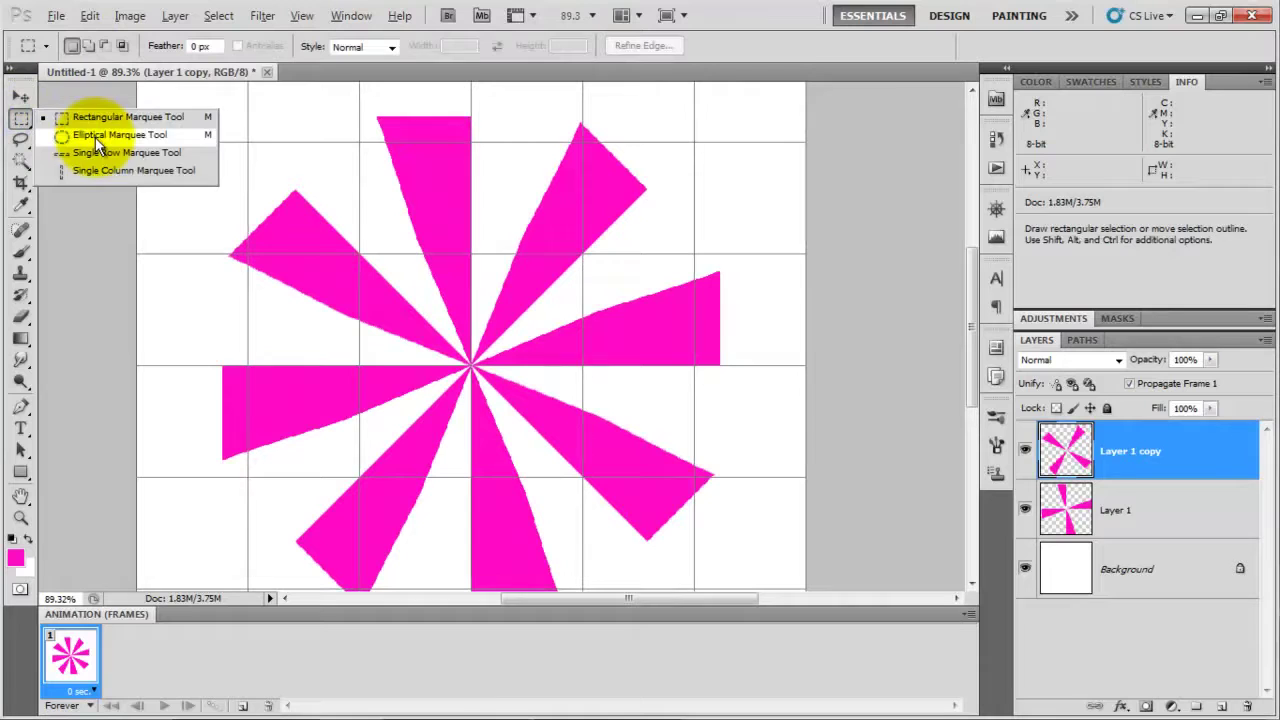
pyautogui.click(96, 140)
pyautogui.scroll(1, 438, 360)
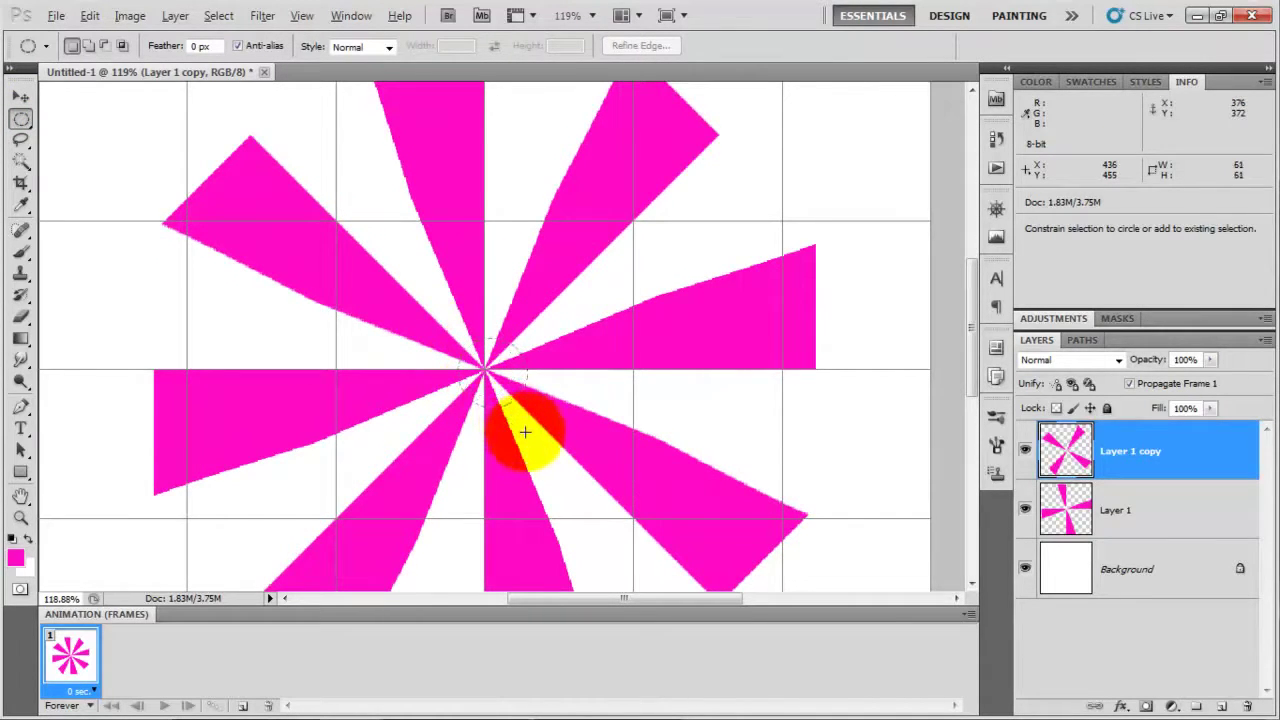
pyautogui.moveTo(542, 450); pyautogui.dragTo(512, 404)
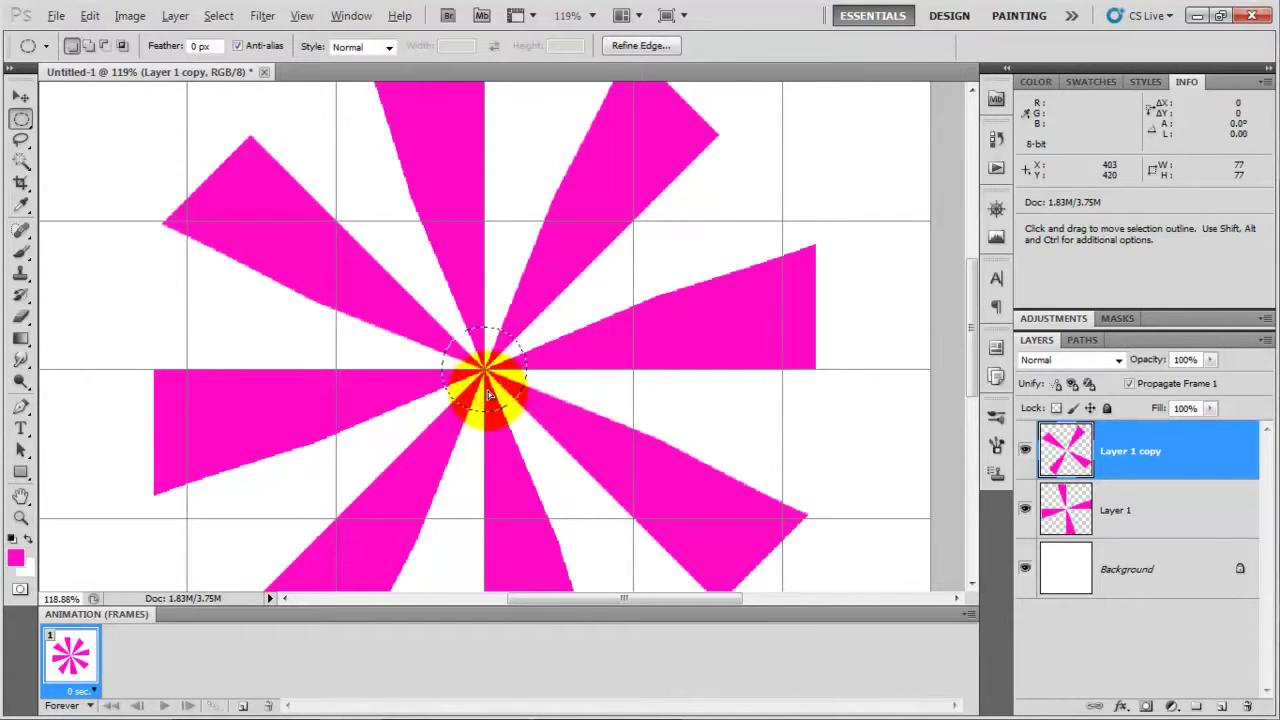
pyautogui.scroll(-3, 490, 398)
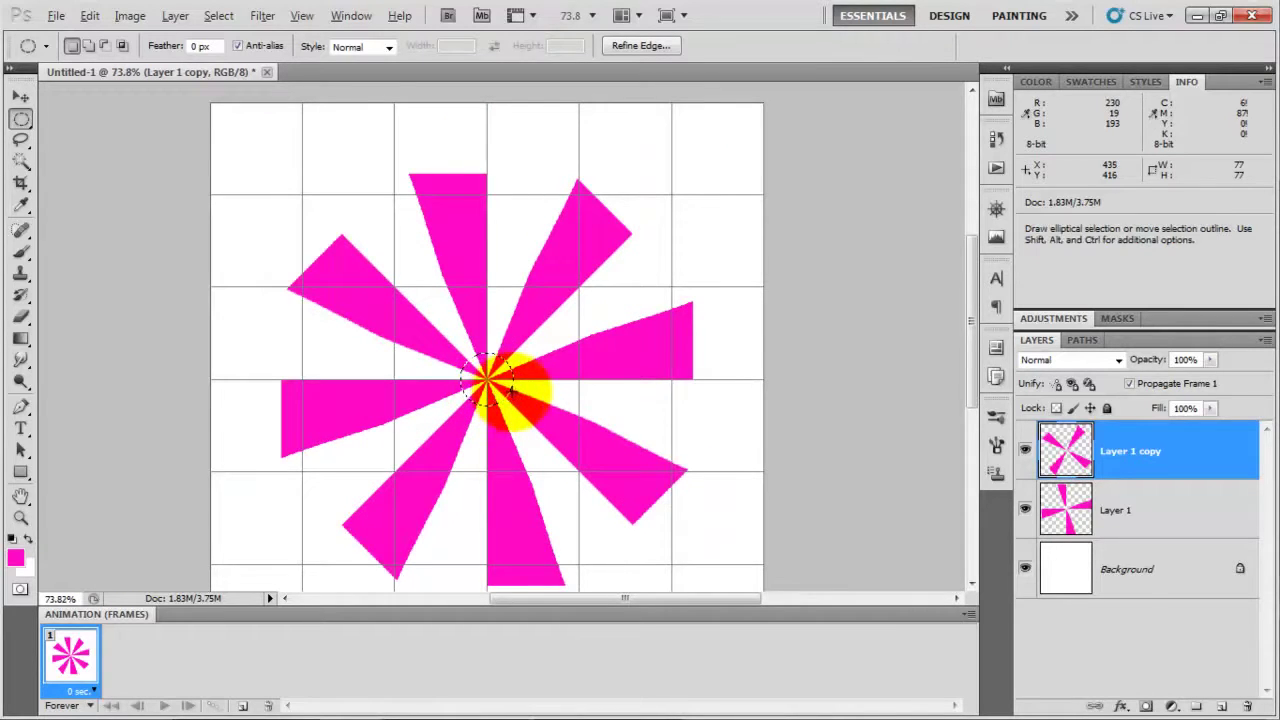
# Set the foreground colour to black and bring up the Fill dialog.
pyautogui.click(14, 556)
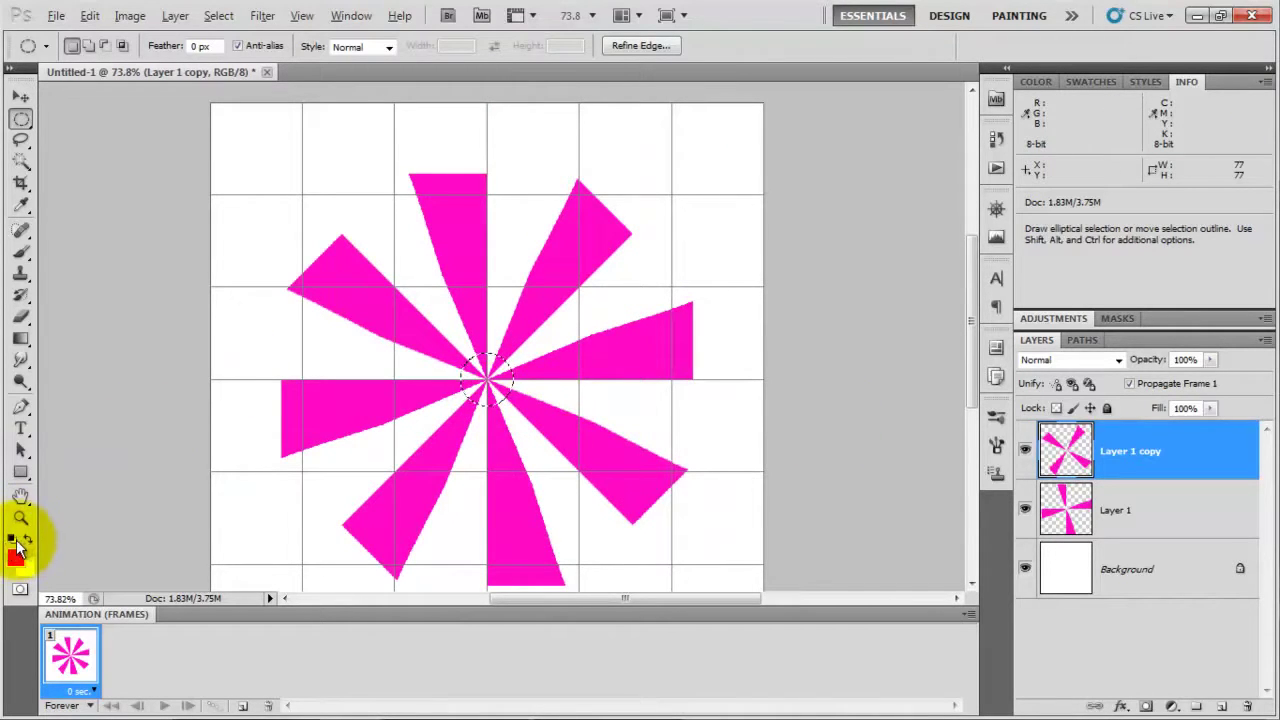
pyautogui.moveTo(790, 470); pyautogui.dragTo(1006, 510)
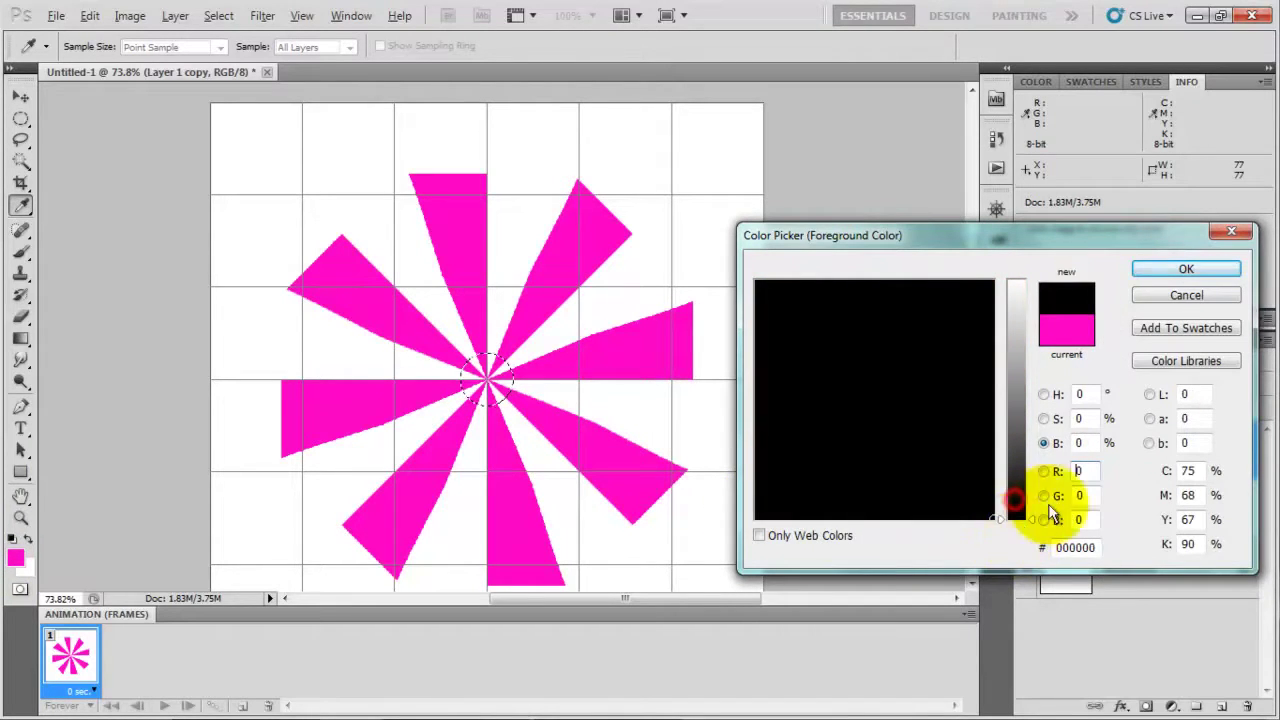
pyautogui.click(1172, 270)
pyautogui.click(89, 15)
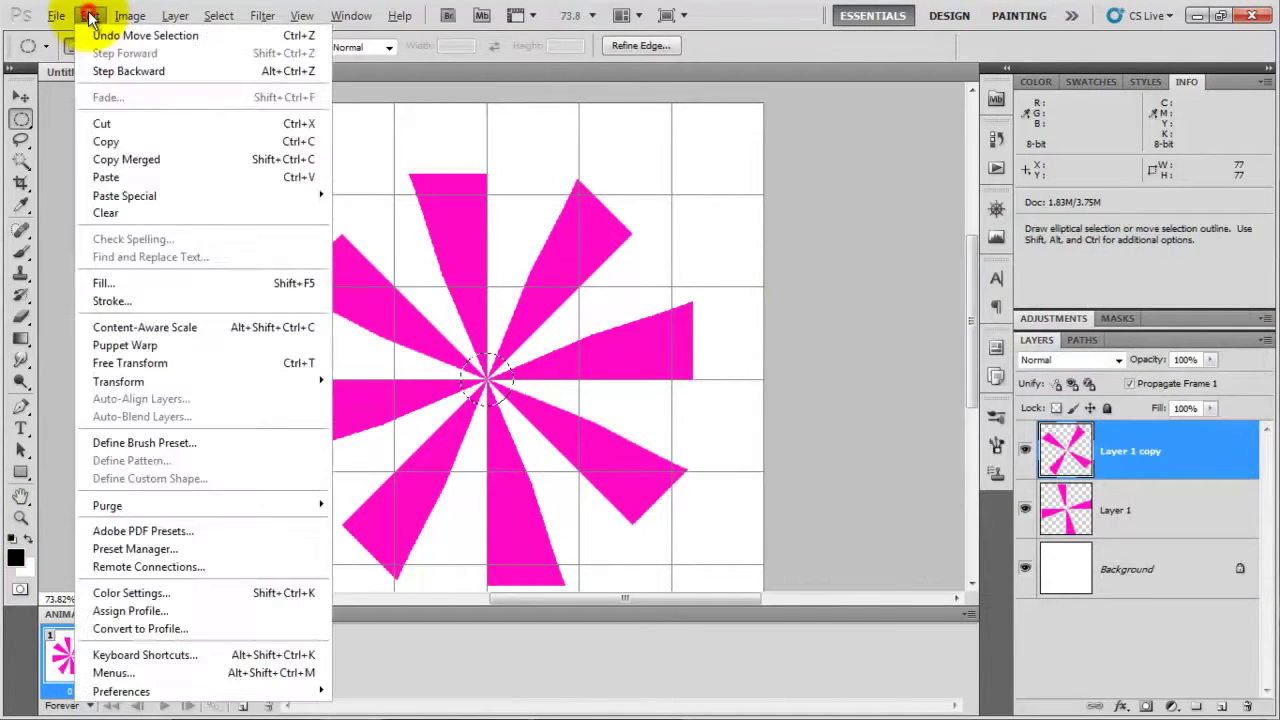
pyautogui.click(140, 283)
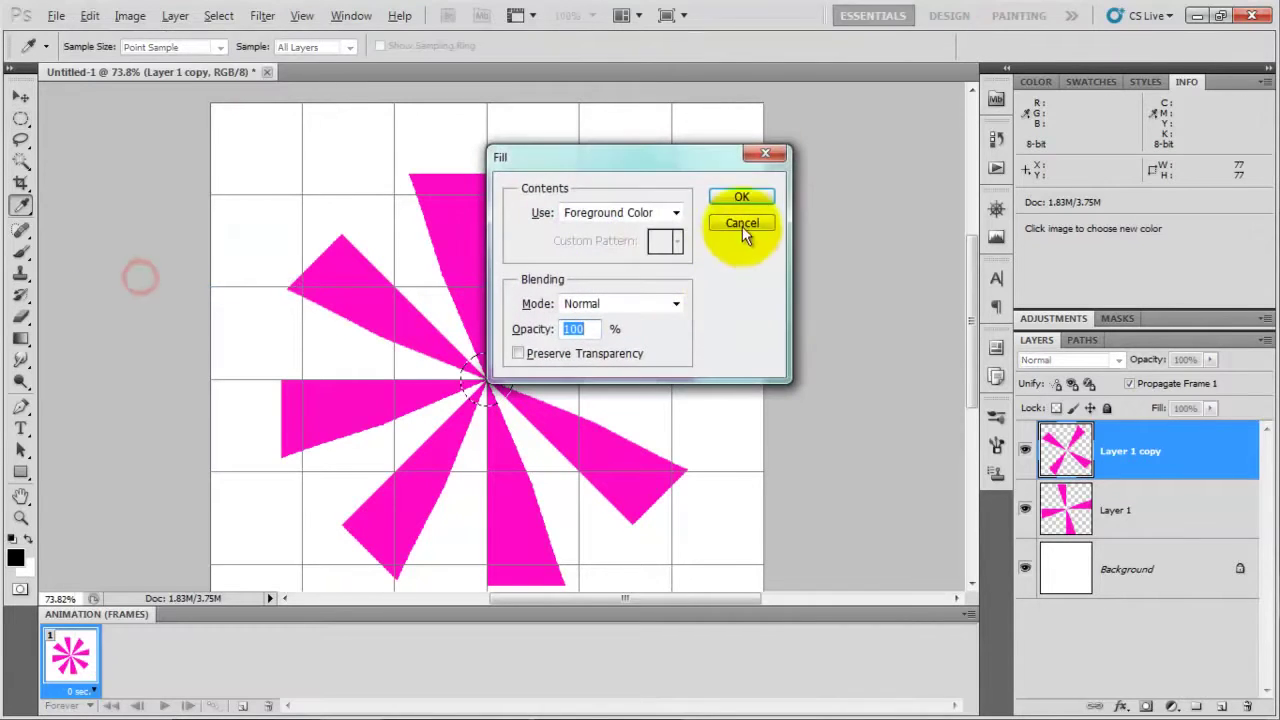
# Fill the centre circle with black and deselect it.
pyautogui.click(740, 197)
pyautogui.press('m')
pyautogui.scroll(-2, 706, 229)
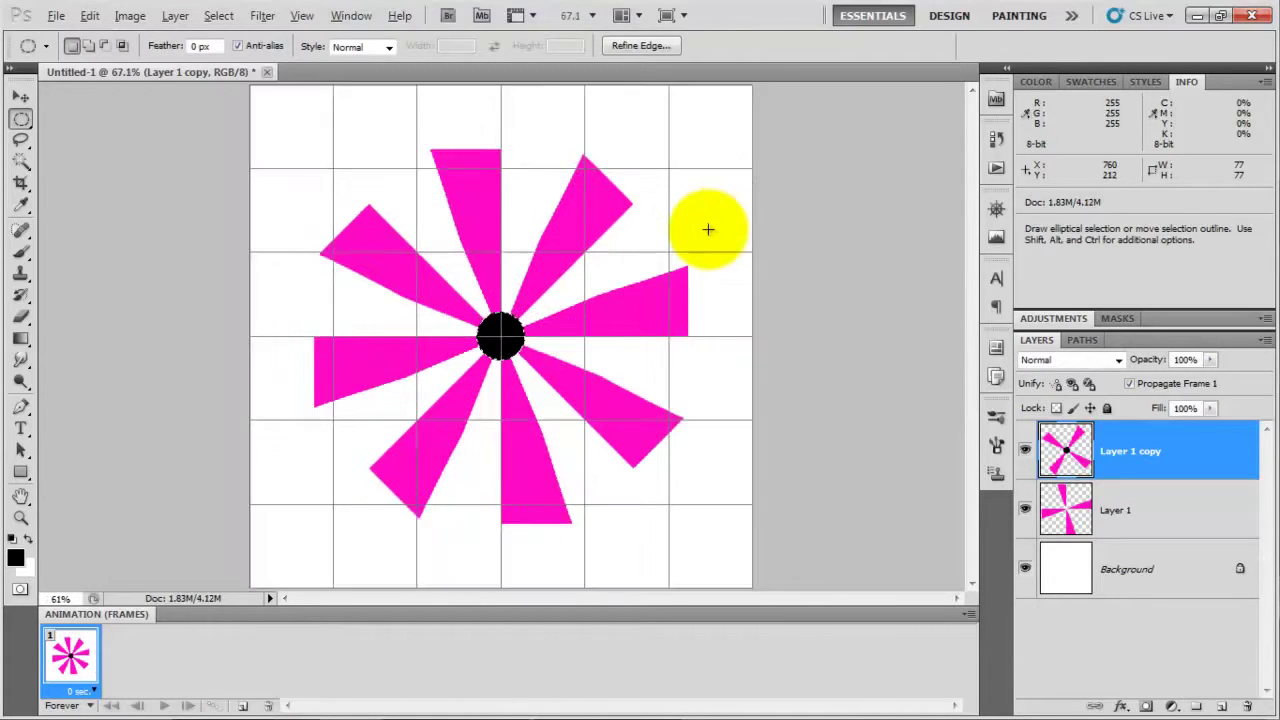
pyautogui.rightClick(503, 342)
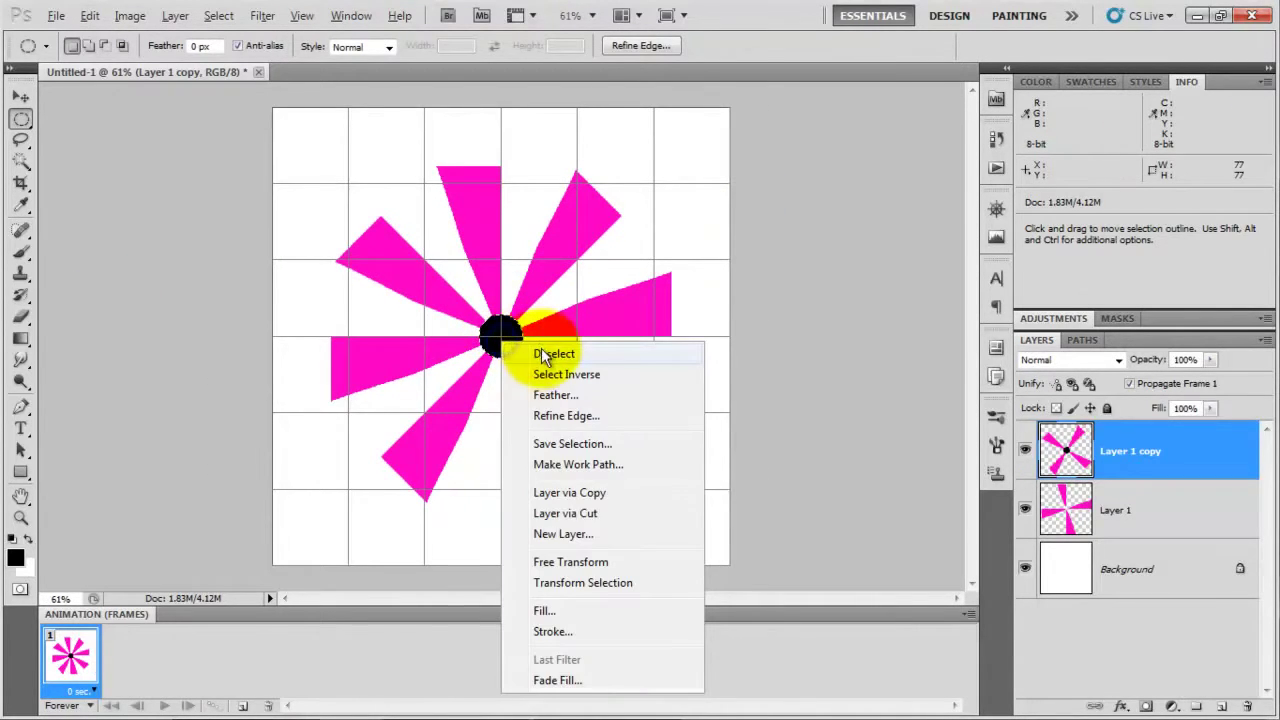
pyautogui.click(543, 355)
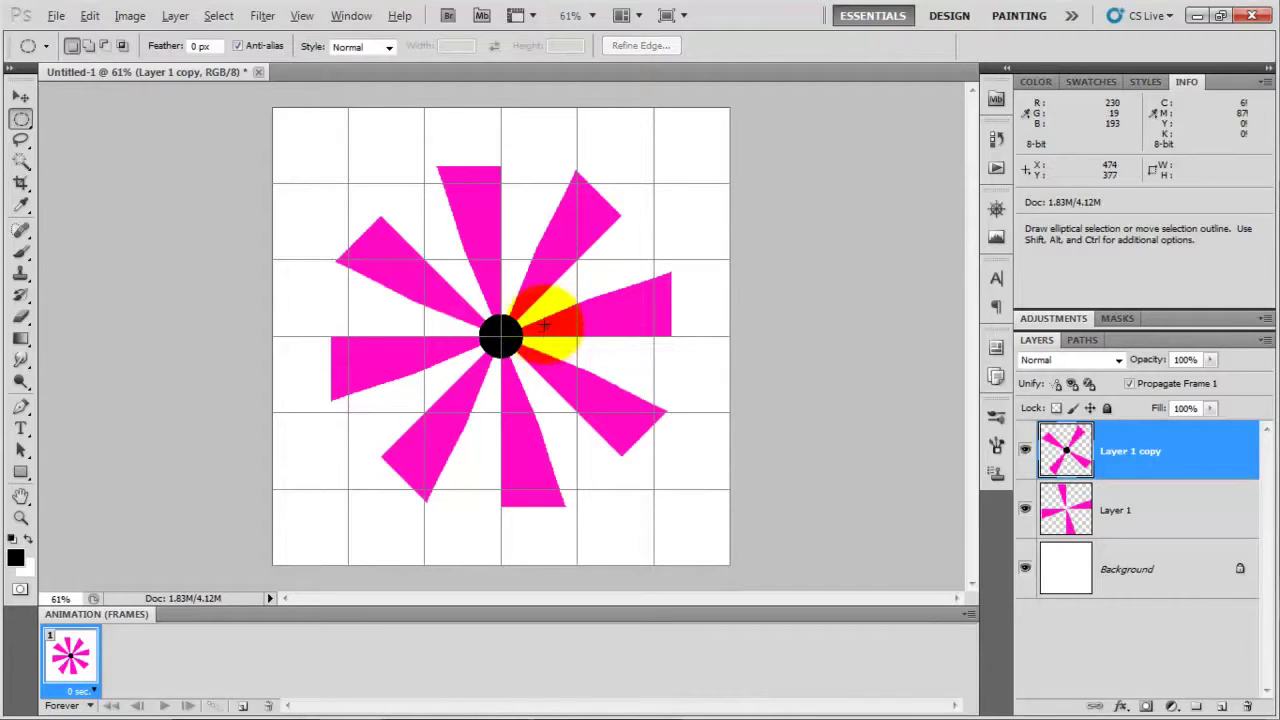
# Merge Layer 1 copy down into Layer 1.
pyautogui.scroll(2, 543, 315)
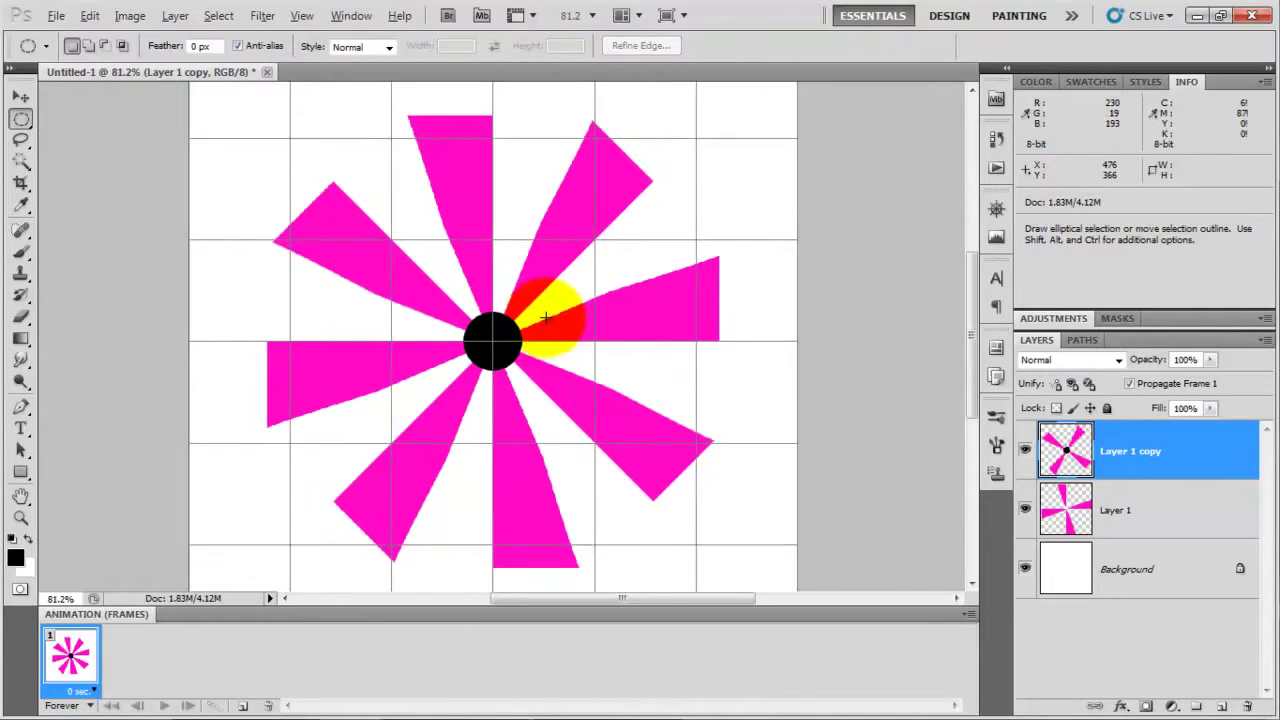
pyautogui.scroll(-2, 544, 314)
pyautogui.scroll(1, 545, 312)
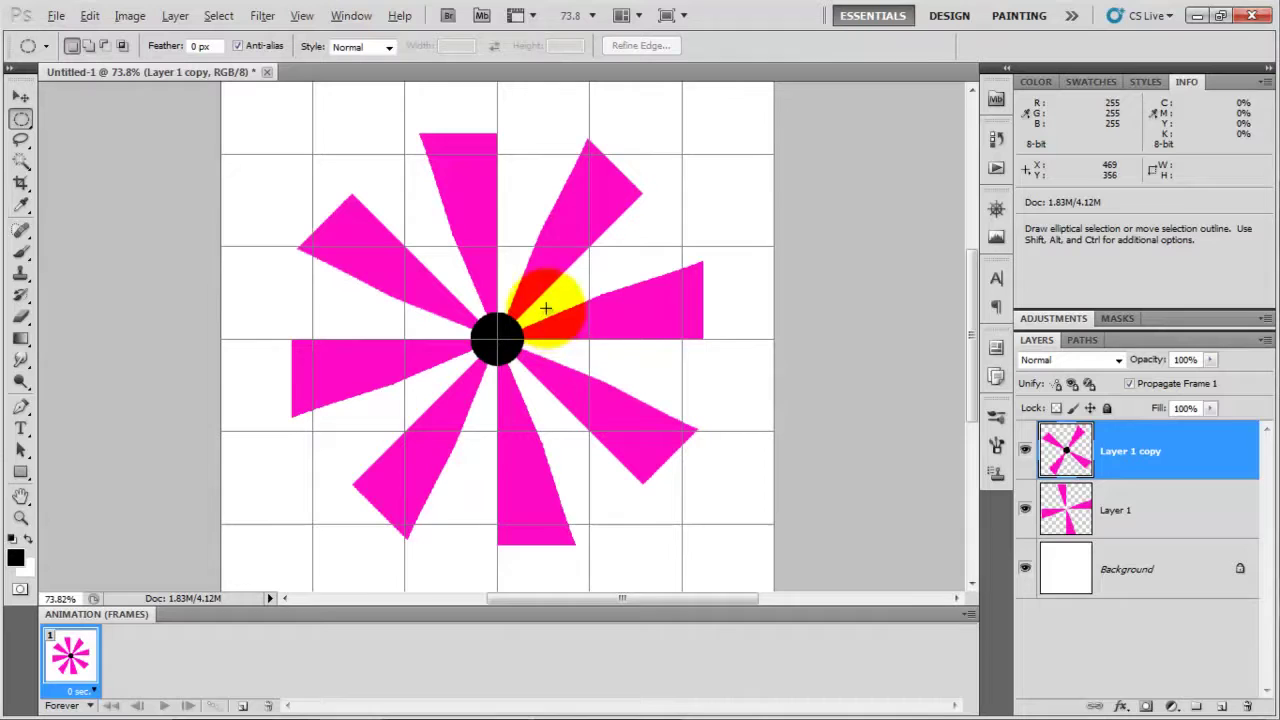
pyautogui.click(1197, 470)
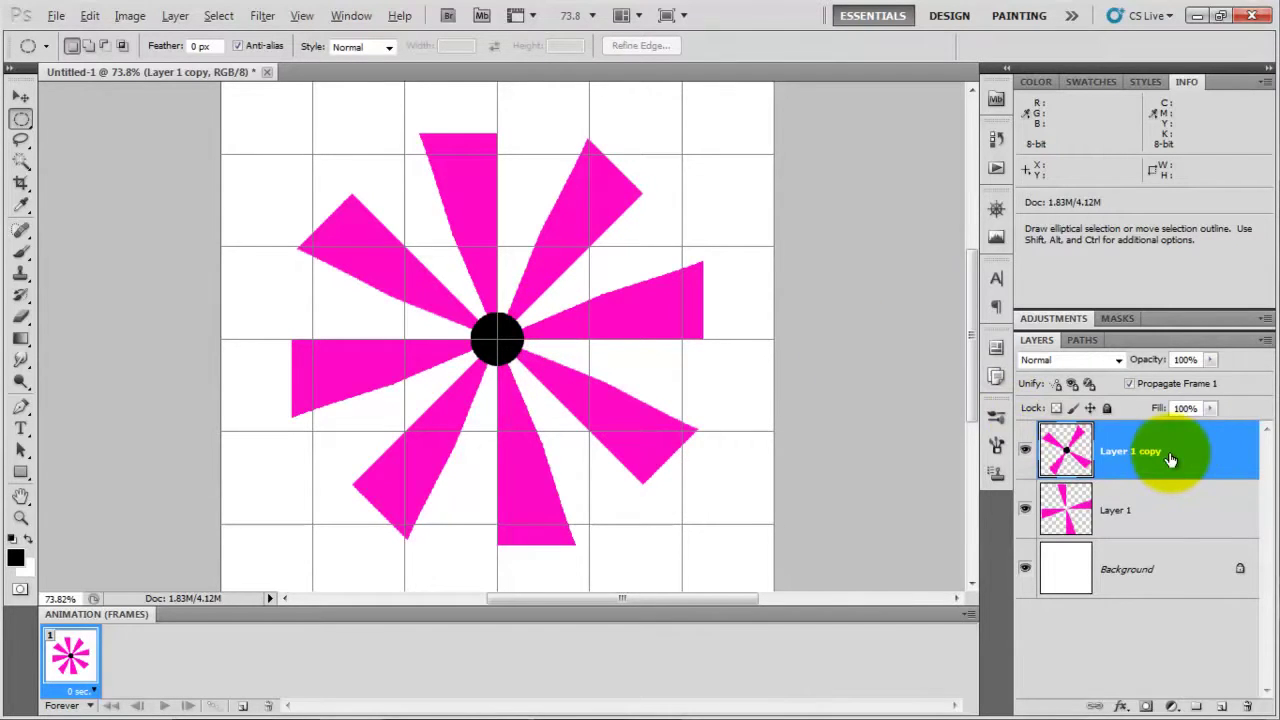
pyautogui.rightClick(1172, 457)
pyautogui.click(1040, 666)
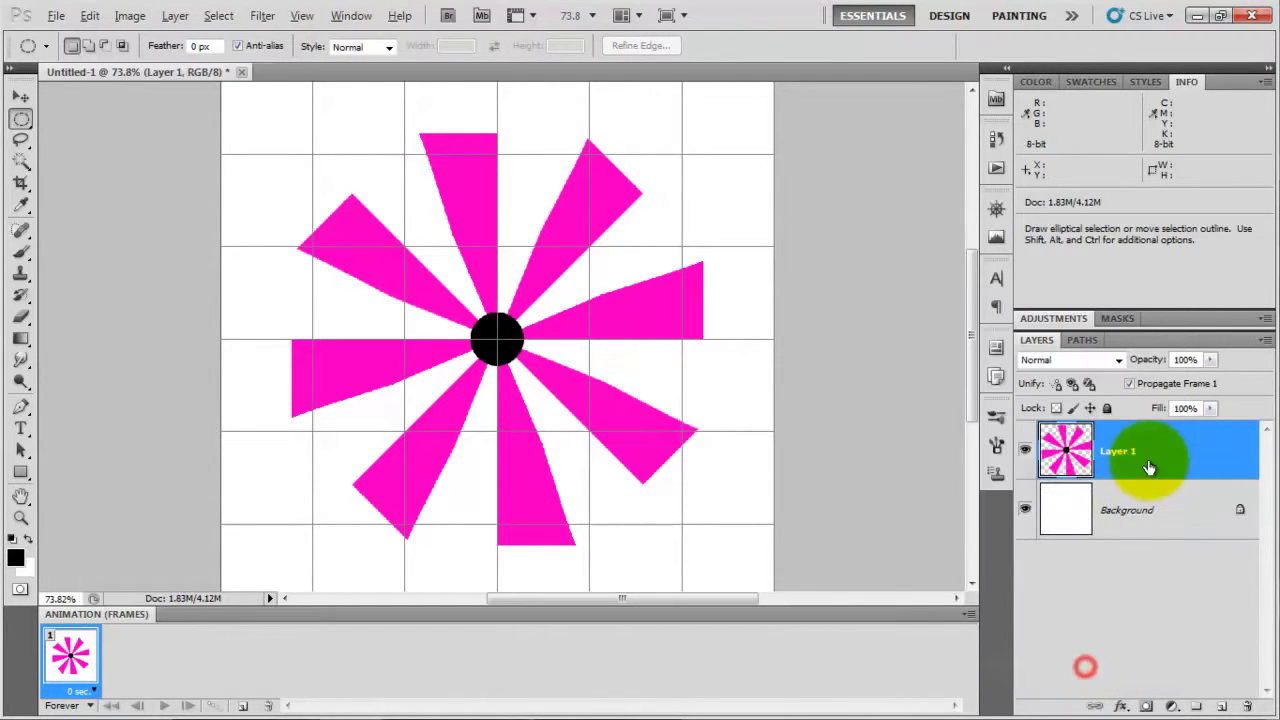
pyautogui.scroll(-1, 346, 206)
pyautogui.scroll(1, 346, 206)
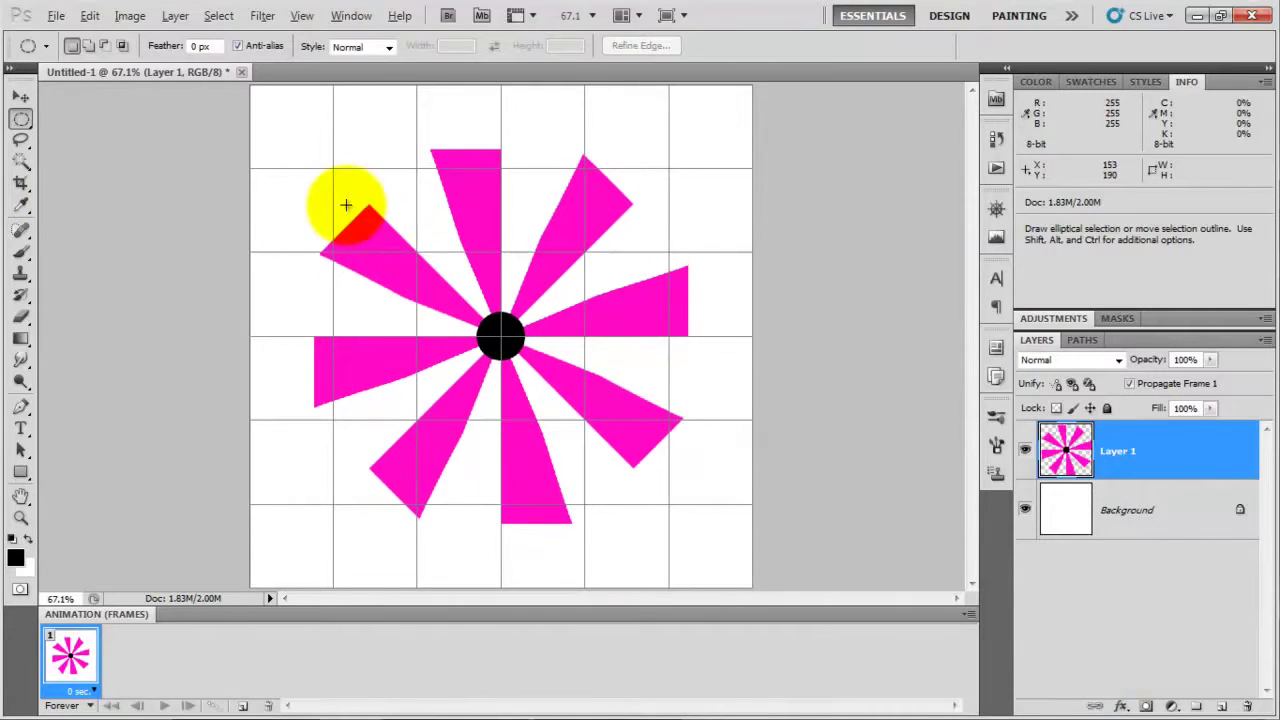
# Start a Save As of the pinwheel and choose JPEG as the file format.
pyautogui.click(57, 16)
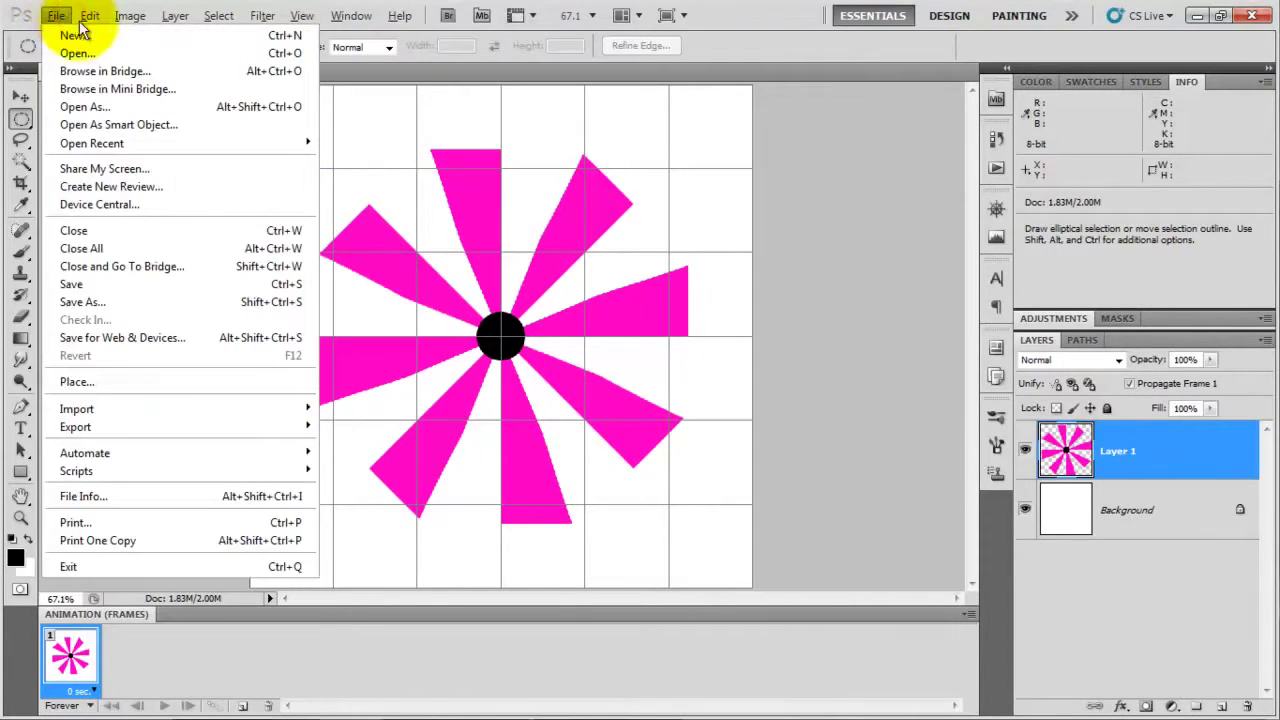
pyautogui.click(90, 16)
pyautogui.click(57, 16)
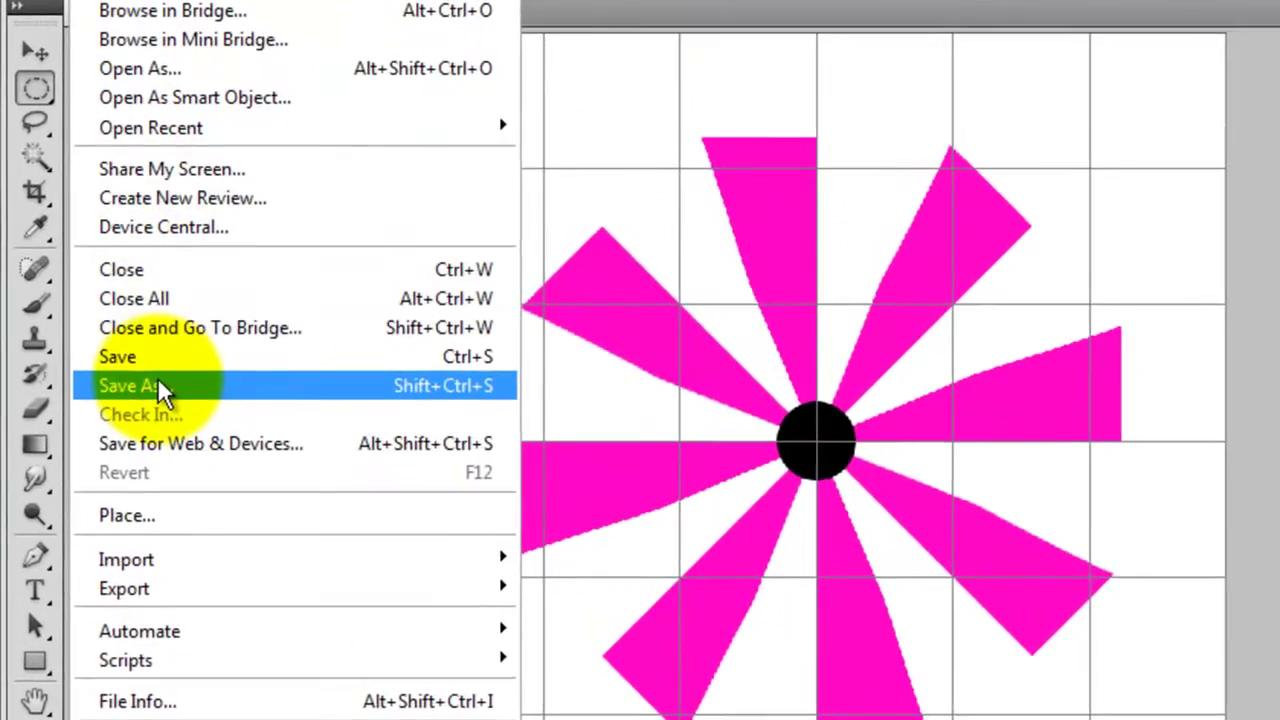
pyautogui.click(157, 385)
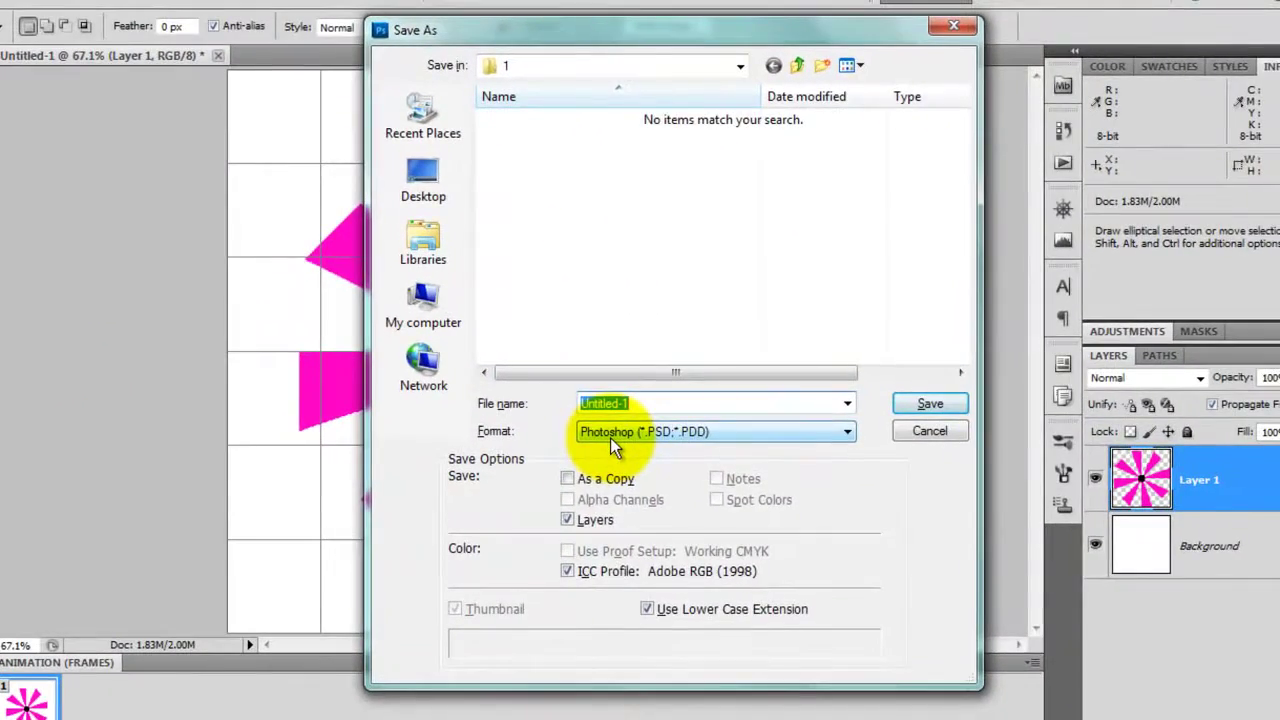
pyautogui.click(610, 438)
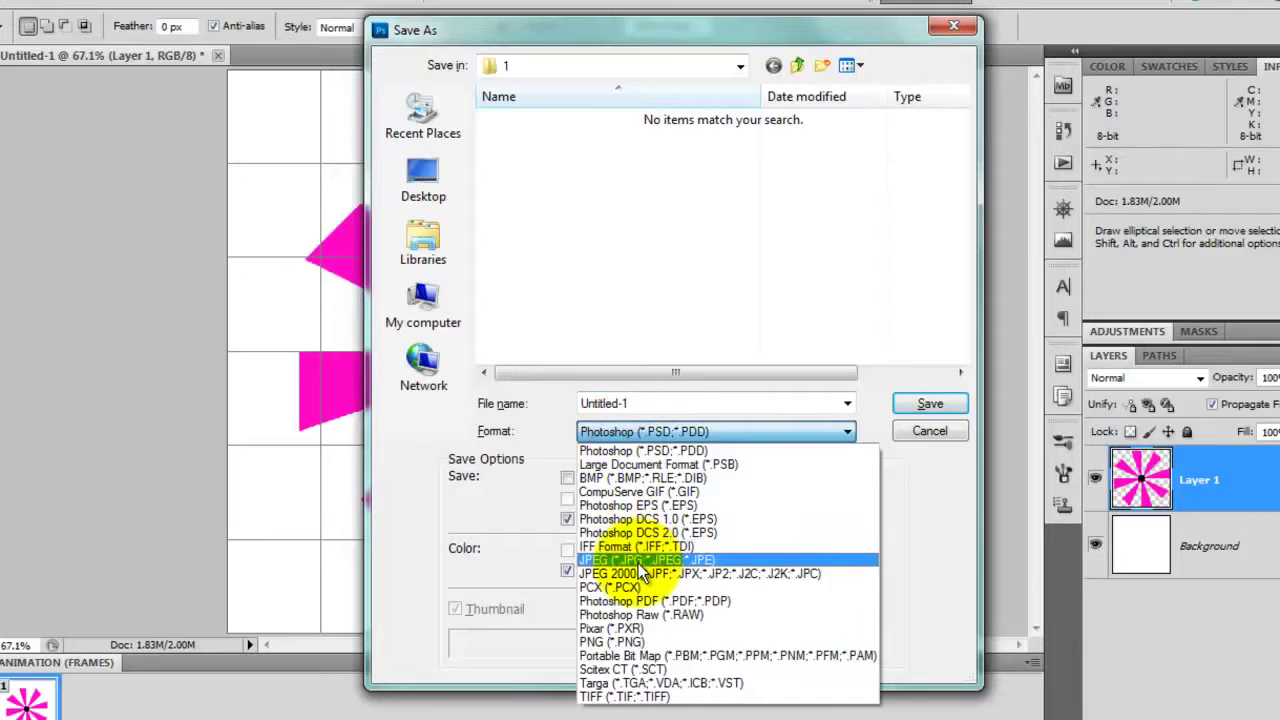
pyautogui.click(640, 562)
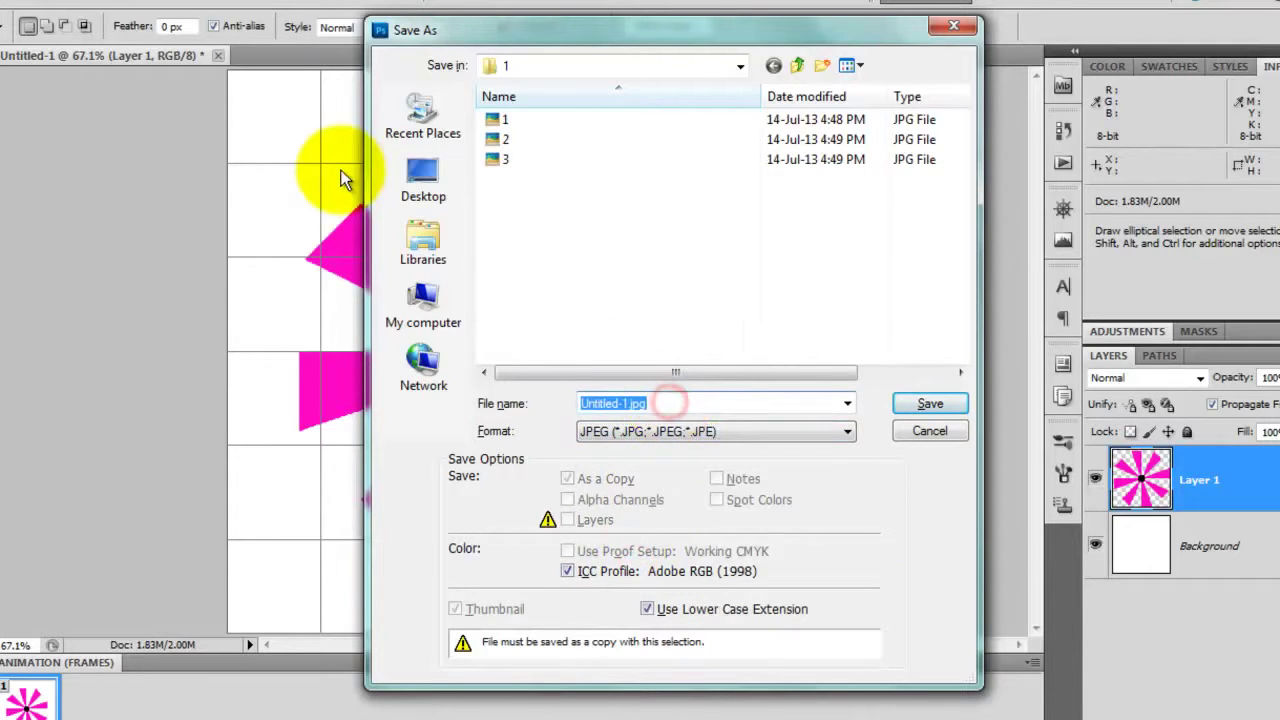
# Save it to the Desktop as W_1, accepting Maximum quality 12 JPEG options.
pyautogui.click(424, 185)
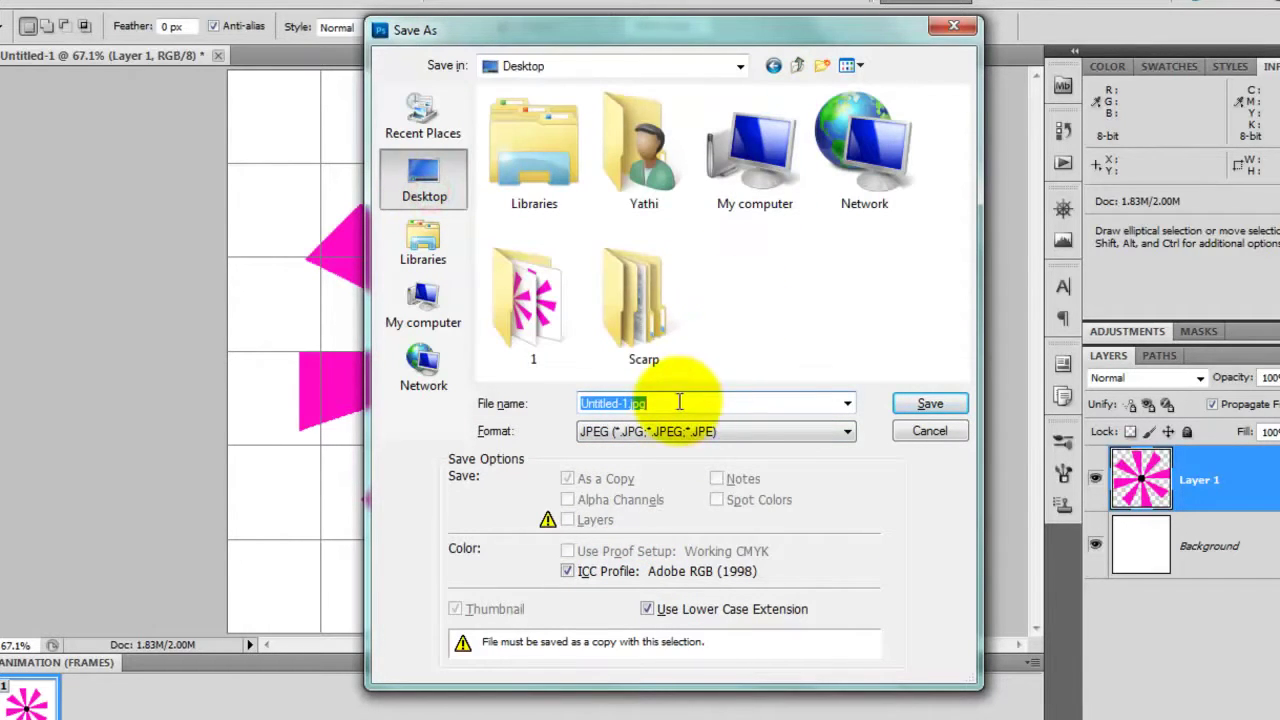
pyautogui.moveTo(681, 402); pyautogui.dragTo(560, 403)
pyautogui.write('Wo')
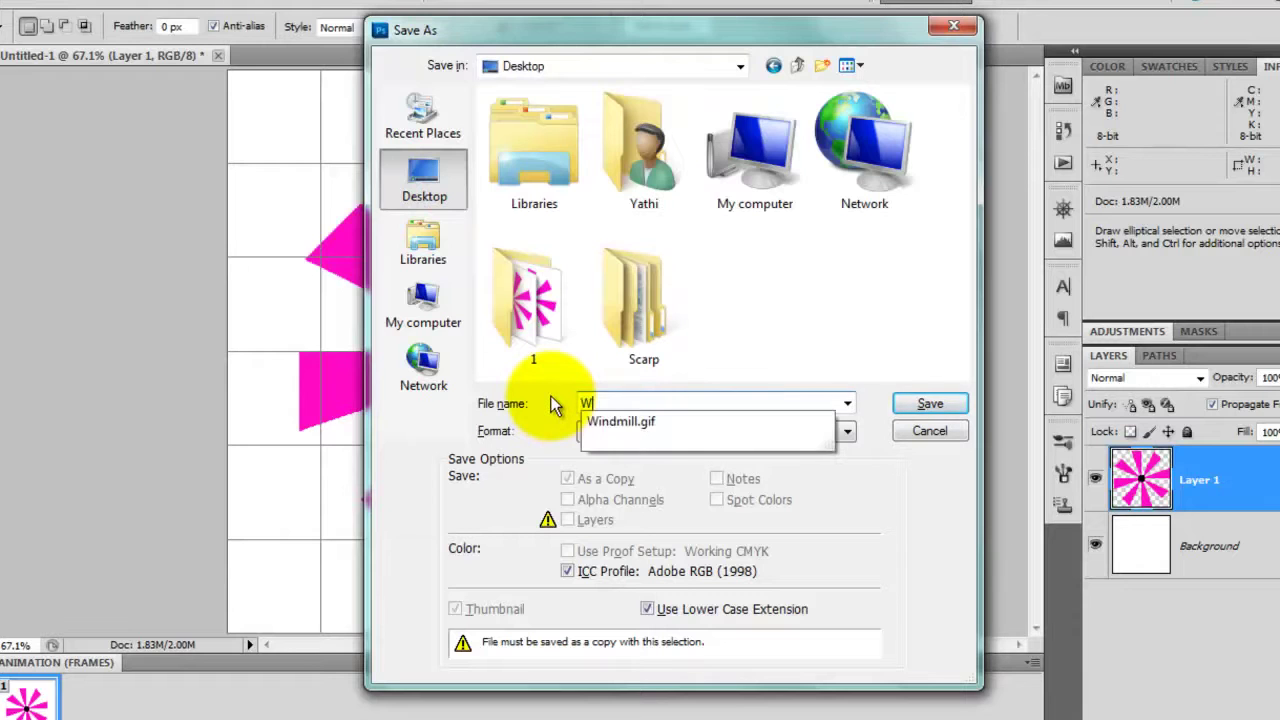
pyautogui.press('BackSpace')
pyautogui.write('1')
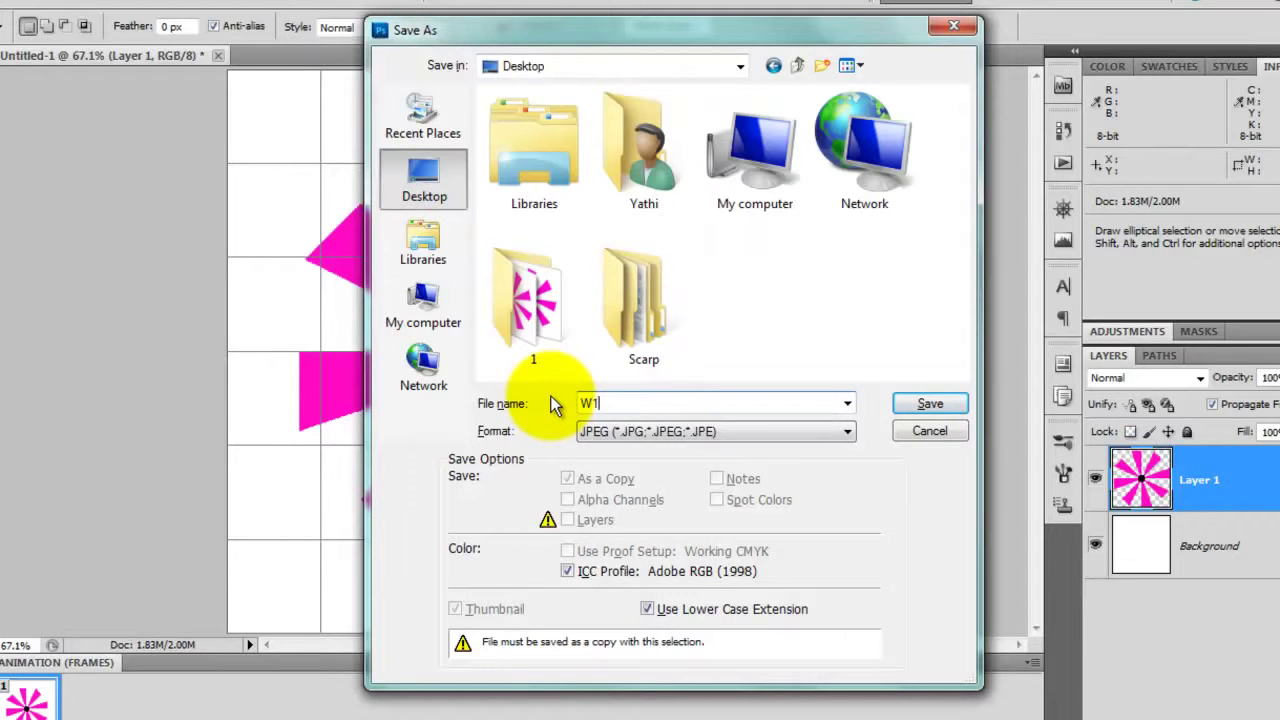
pyautogui.press('BackSpace')
pyautogui.write('_')
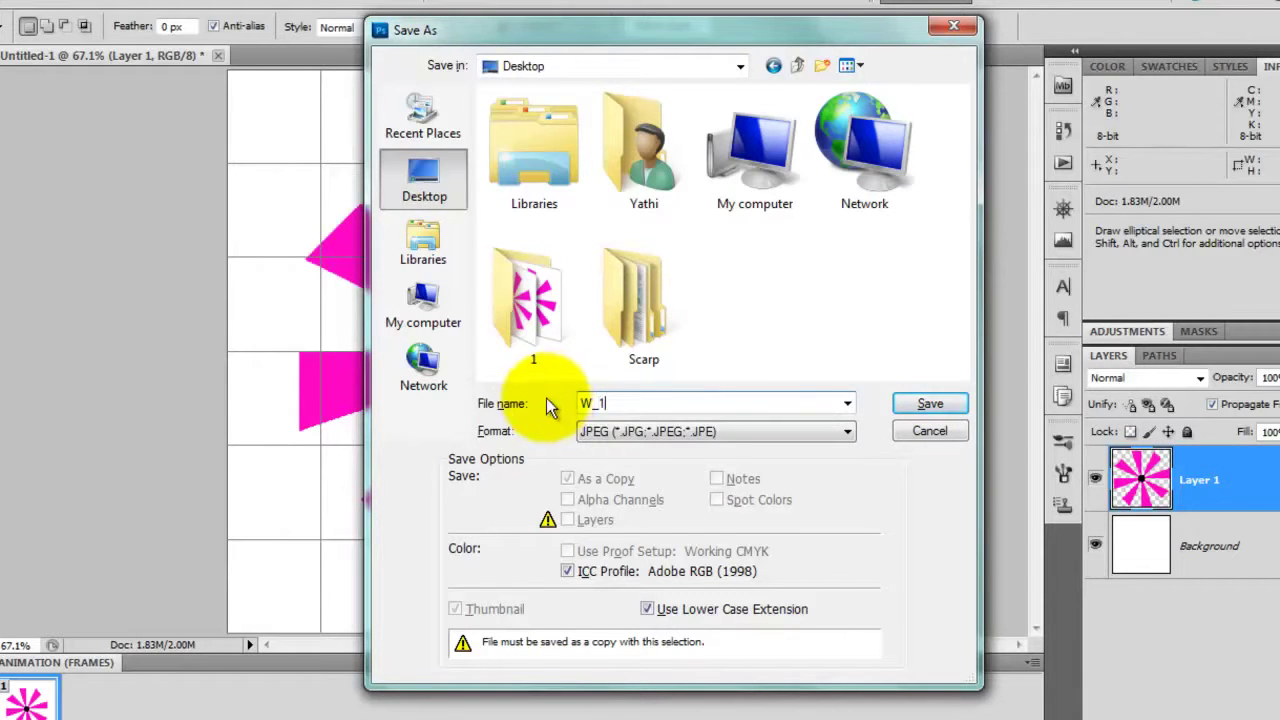
pyautogui.write('1')
pyautogui.click(930, 403)
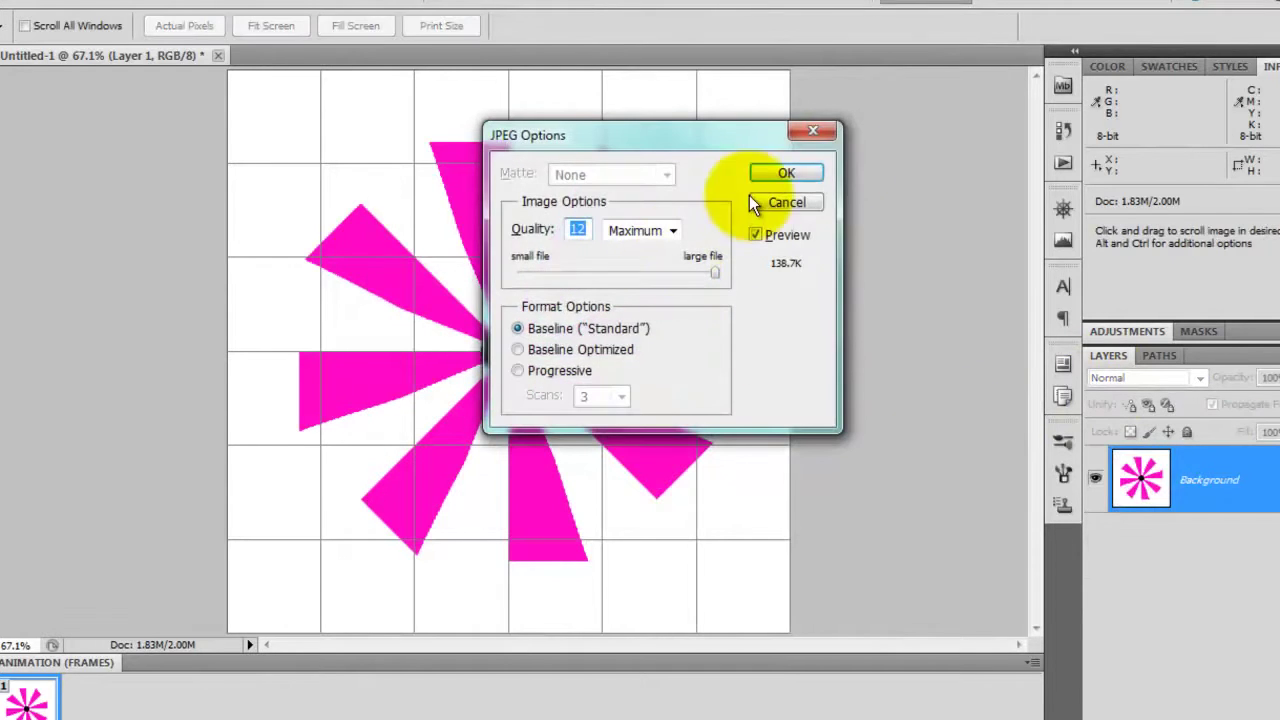
pyautogui.click(786, 173)
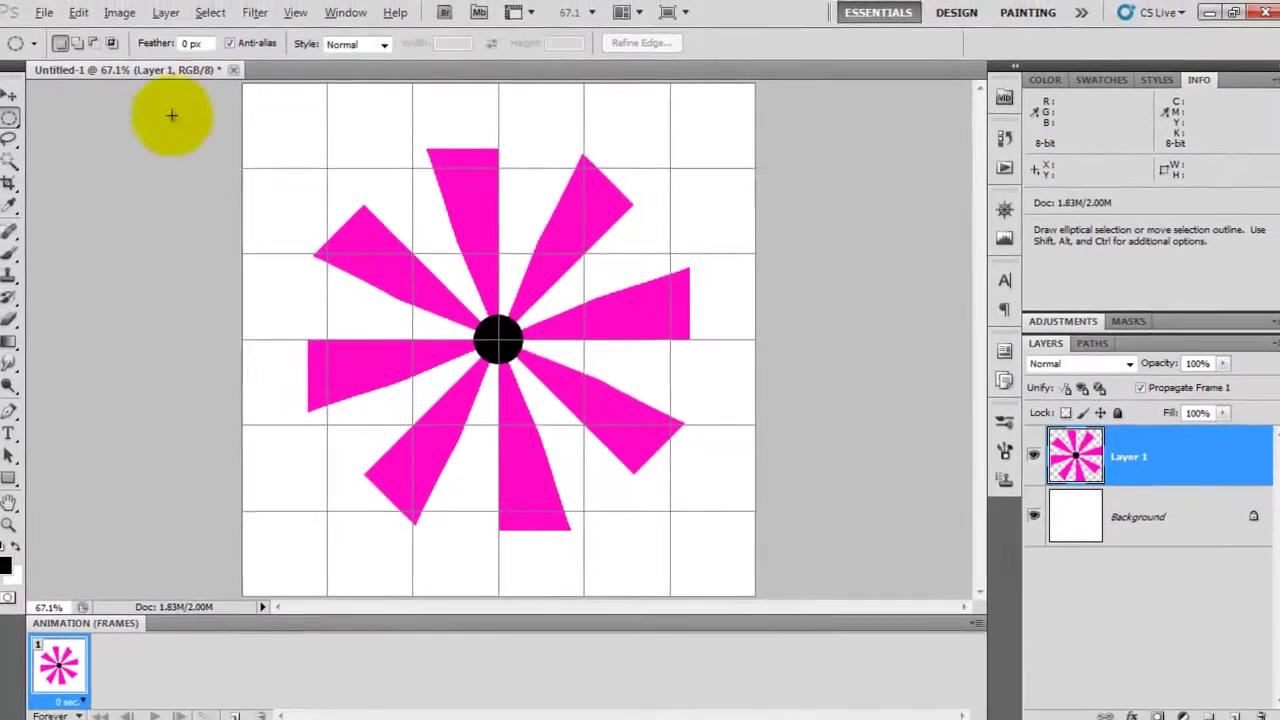
# Free Transform Layer 1 to rotate the eight magenta wings -15° about the hub, then commit.
pyautogui.moveTo(666, 296); pyautogui.dragTo(564, 258)
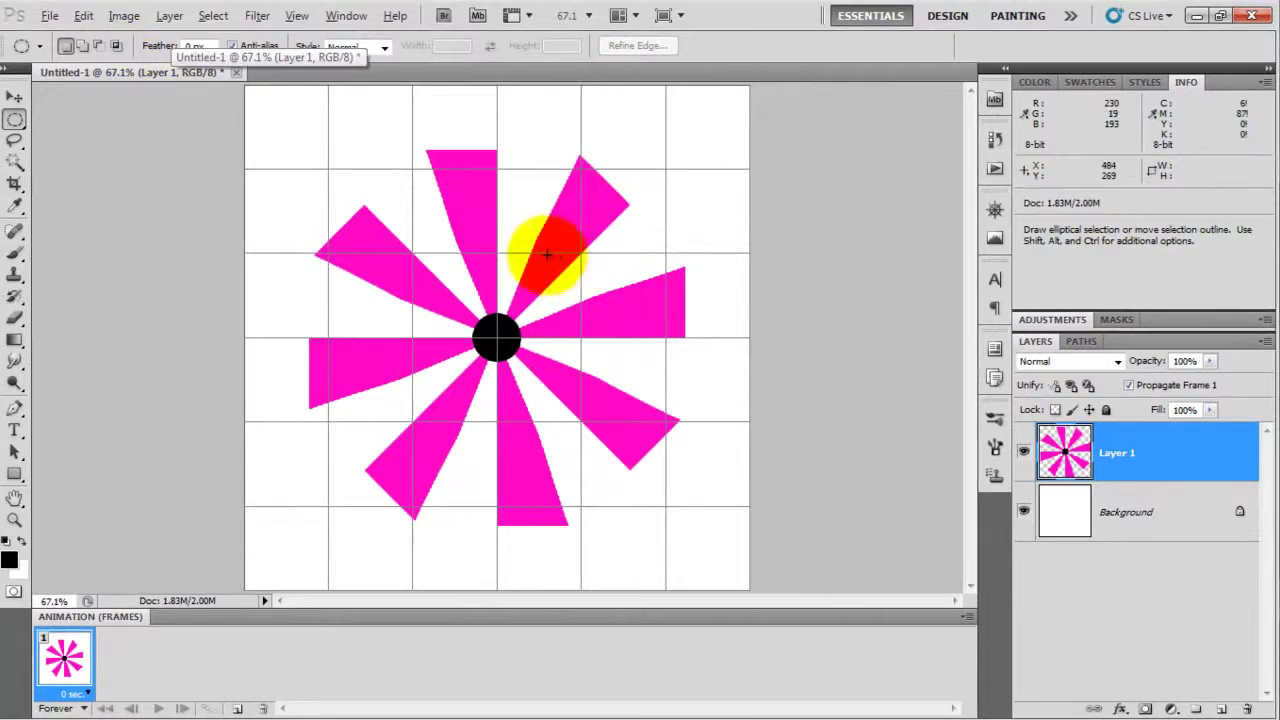
pyautogui.click(86, 20)
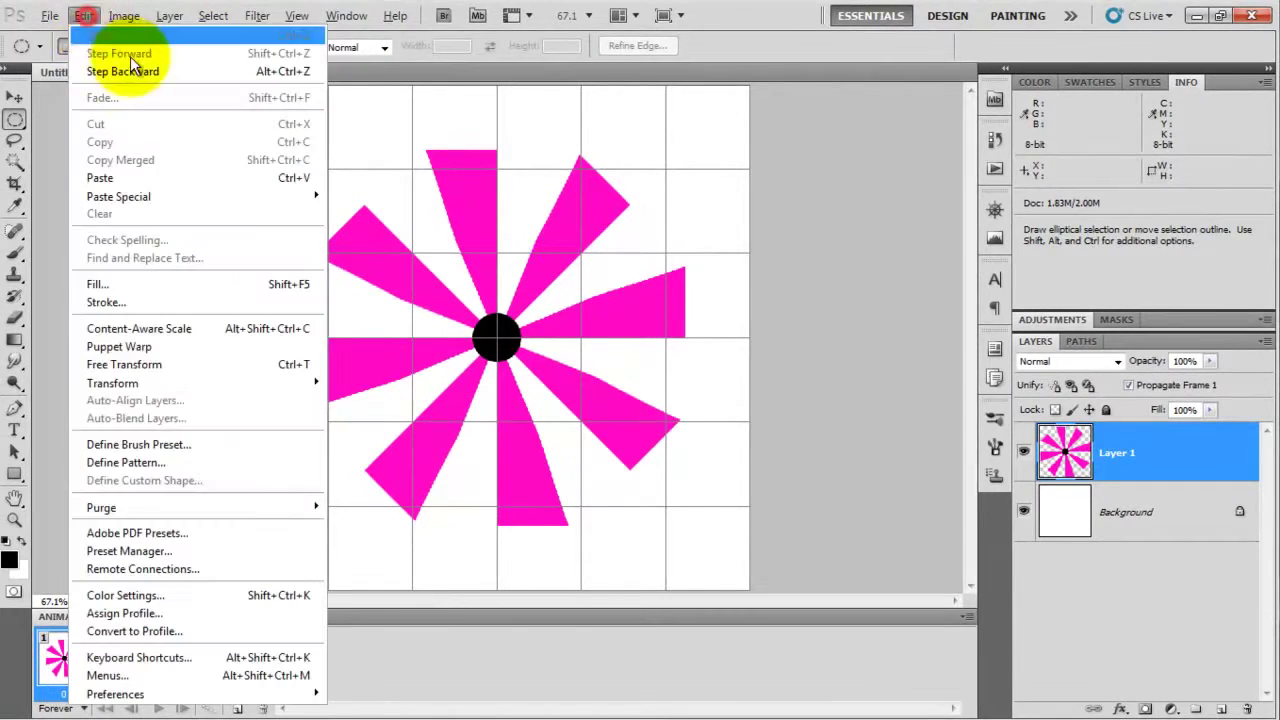
pyautogui.click(152, 365)
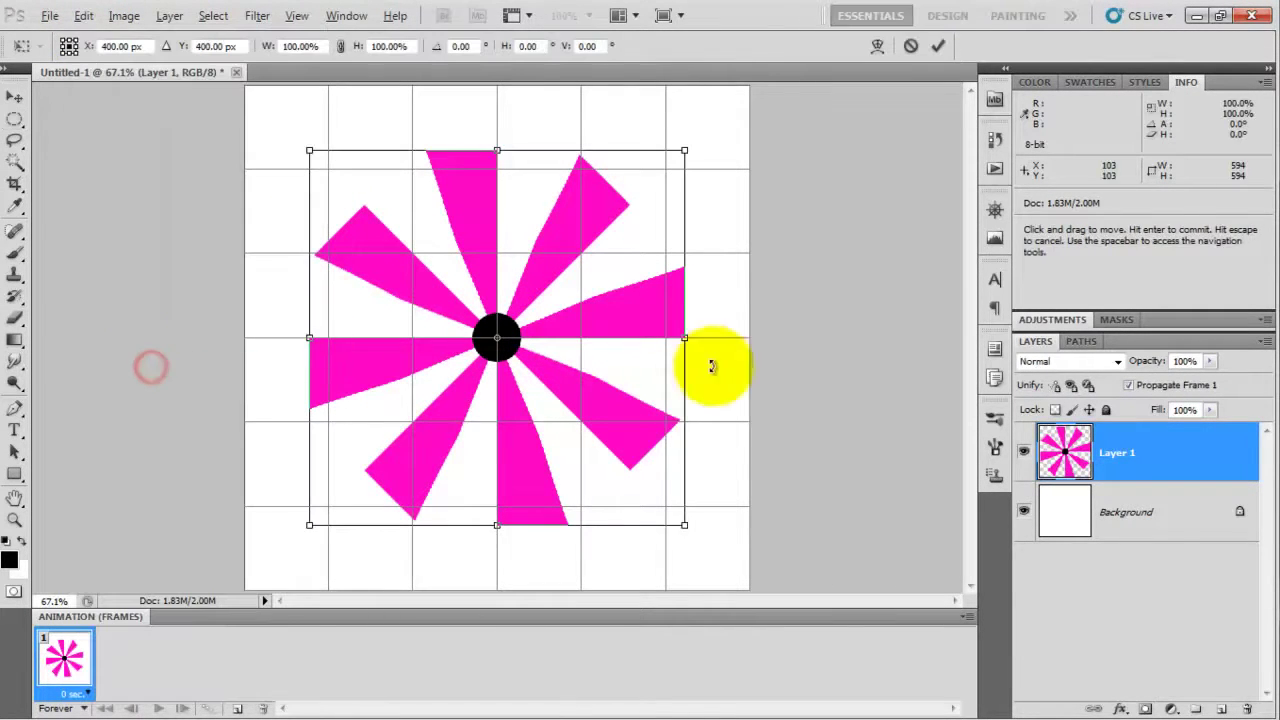
pyautogui.moveTo(703, 548); pyautogui.dragTo(746, 507)
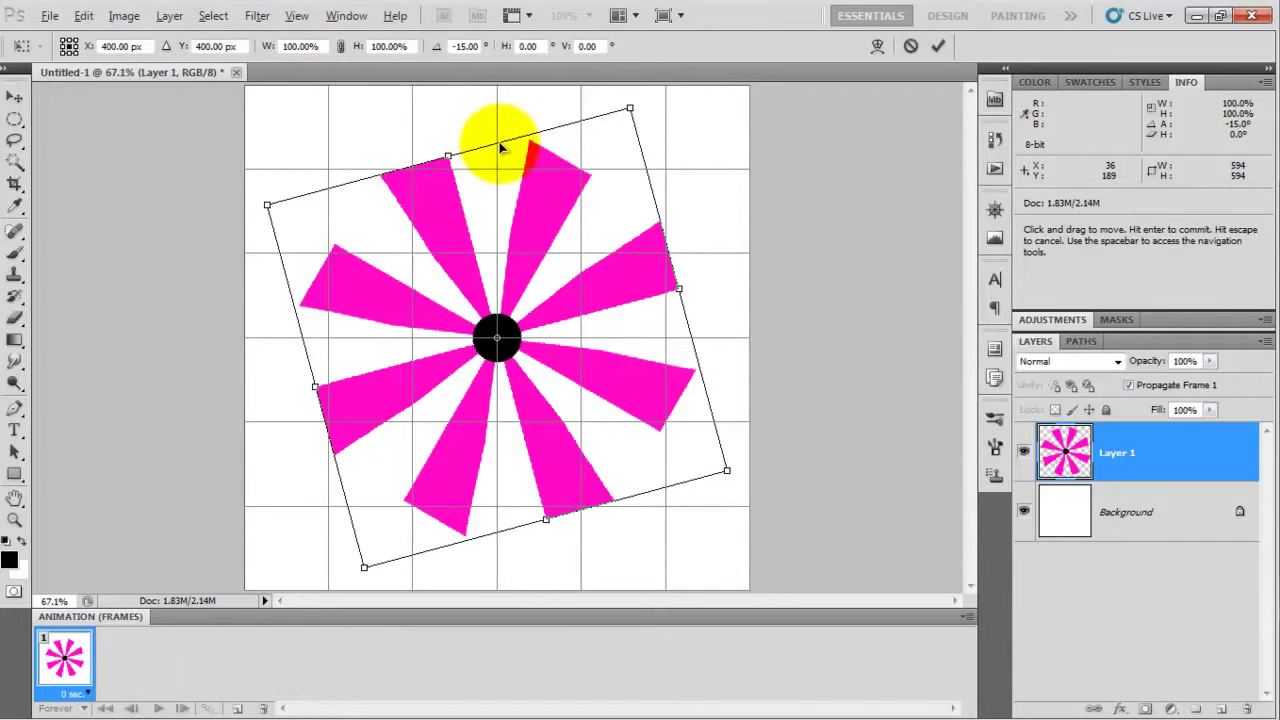
pyautogui.doubleClick(502, 148)
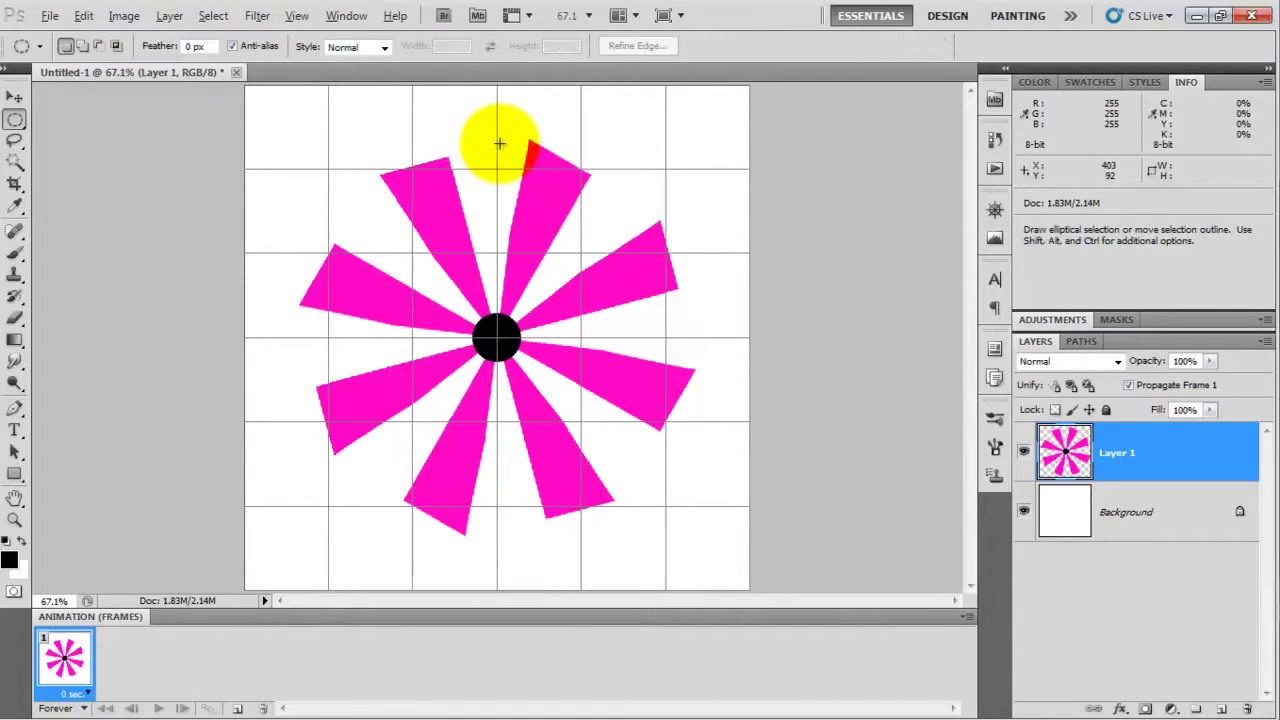
# Save the rotated windmill to the Desktop as JPEG W_2 at Maximum quality 12.
pyautogui.click(50, 16)
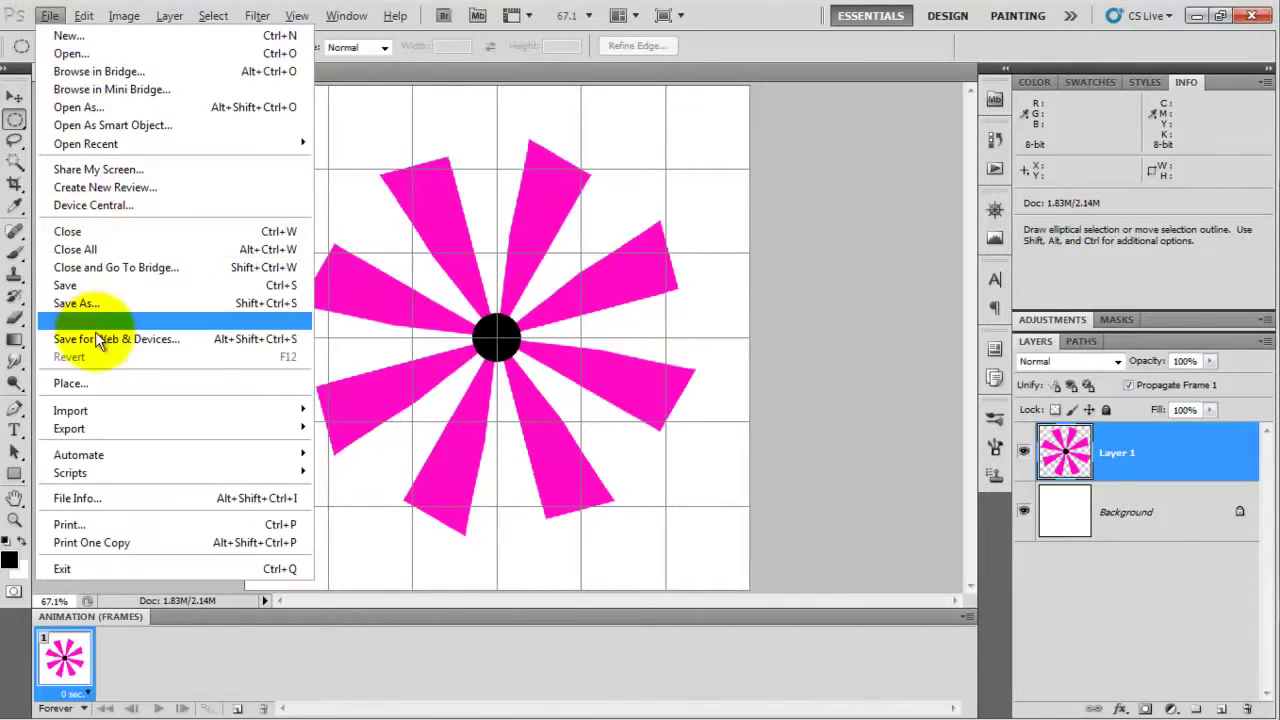
pyautogui.click(100, 303)
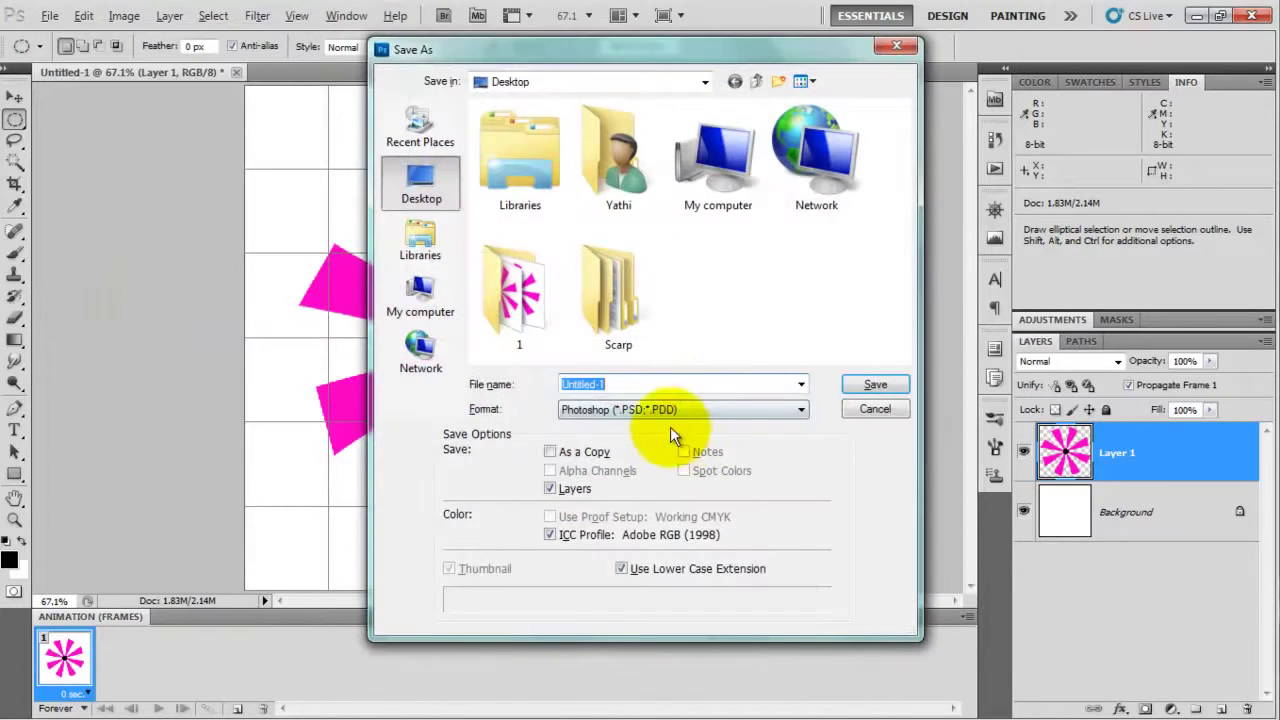
pyautogui.click(668, 410)
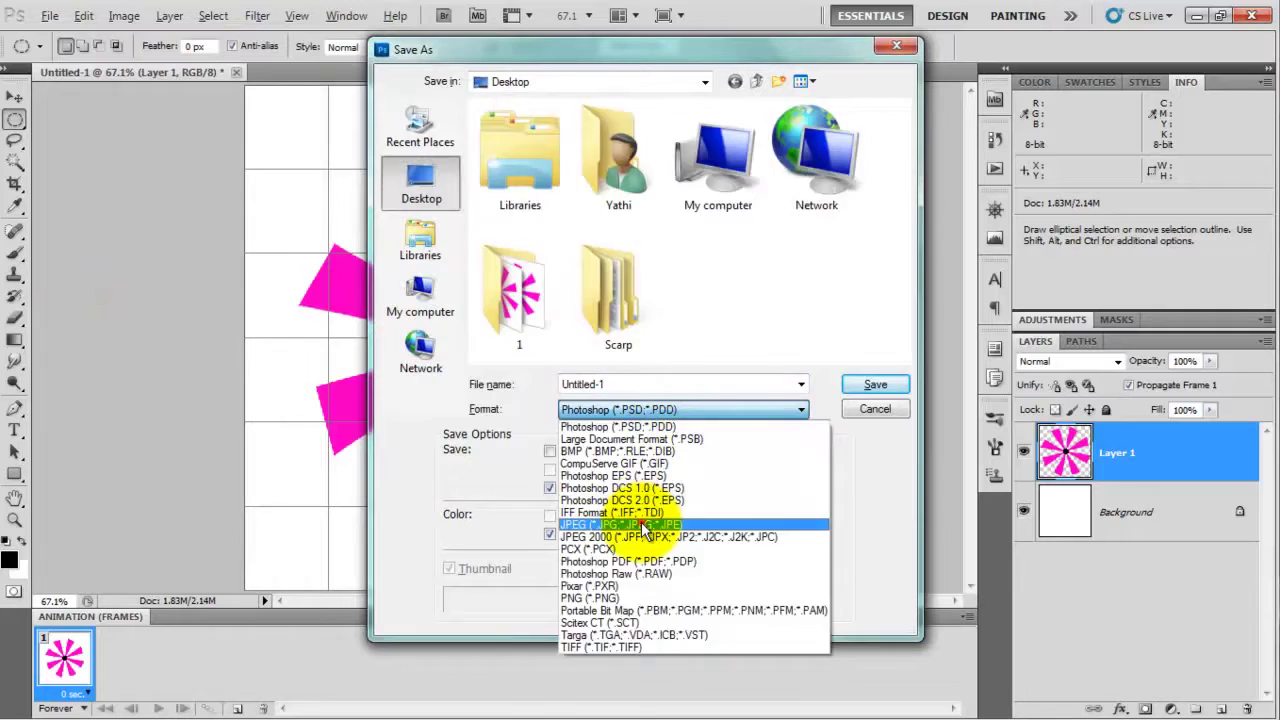
pyautogui.click(645, 526)
pyautogui.doubleClick(640, 384)
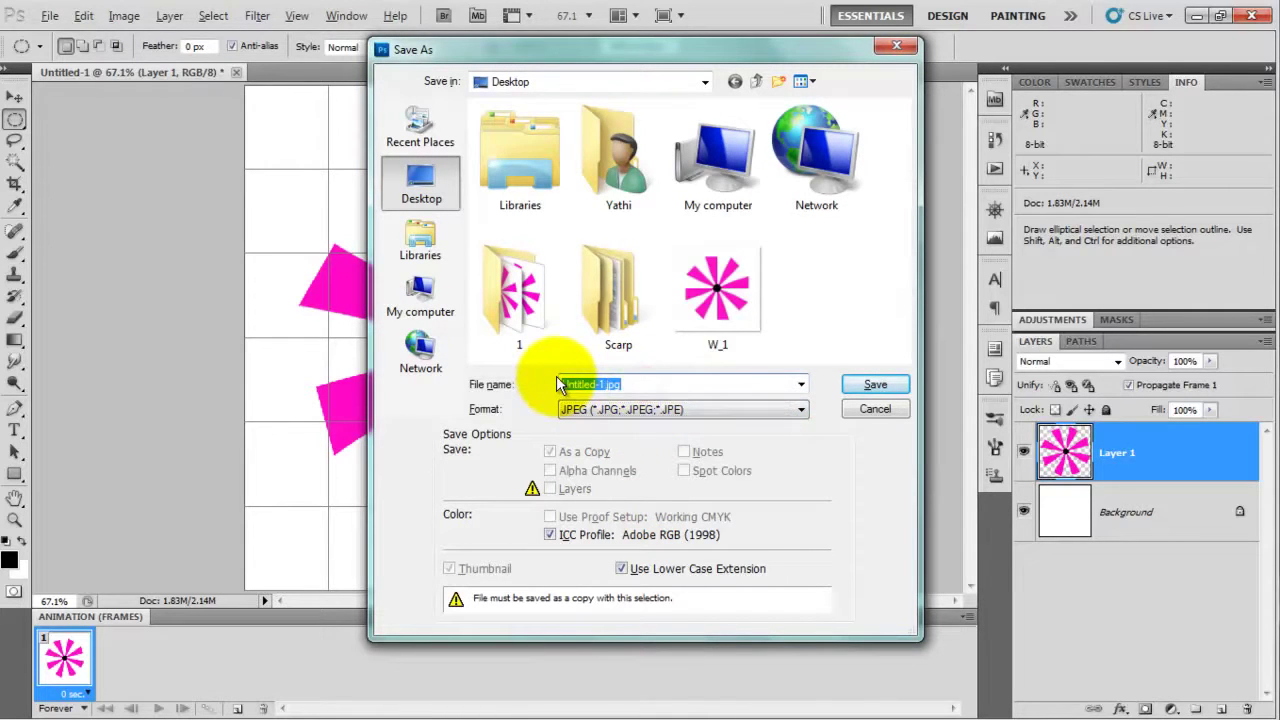
pyautogui.write('W_2')
pyautogui.click(860, 385)
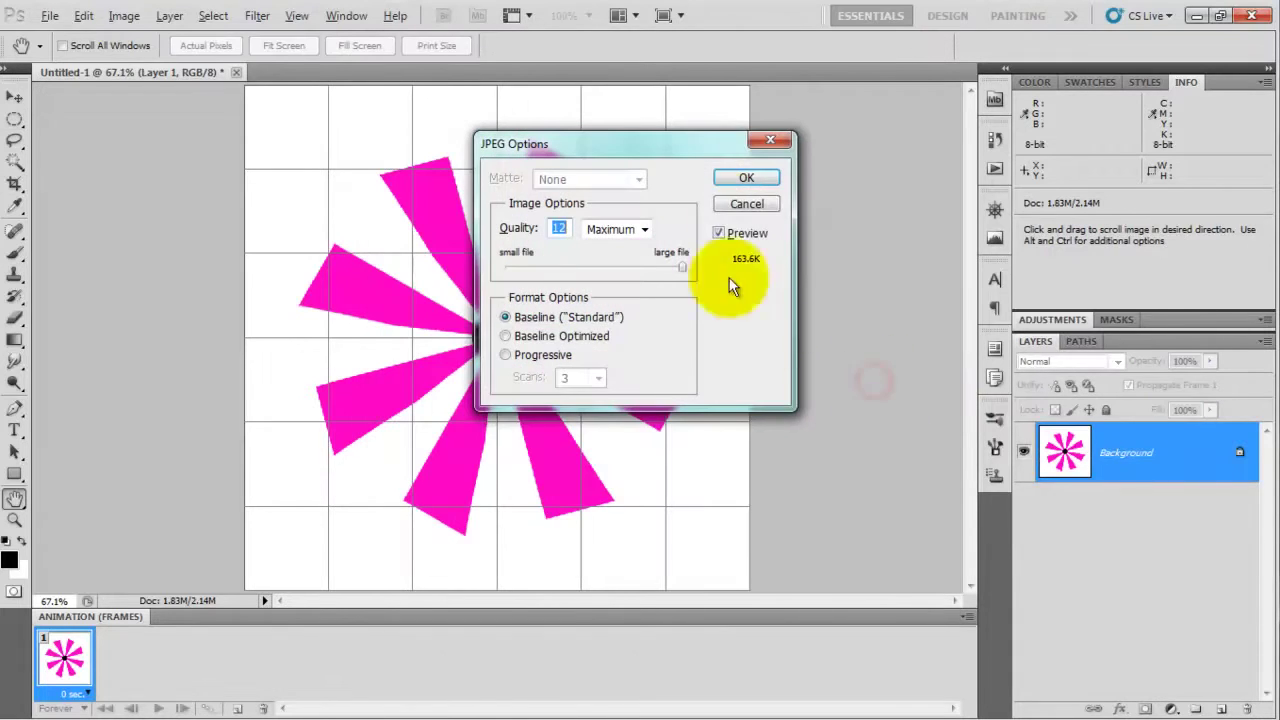
pyautogui.click(756, 174)
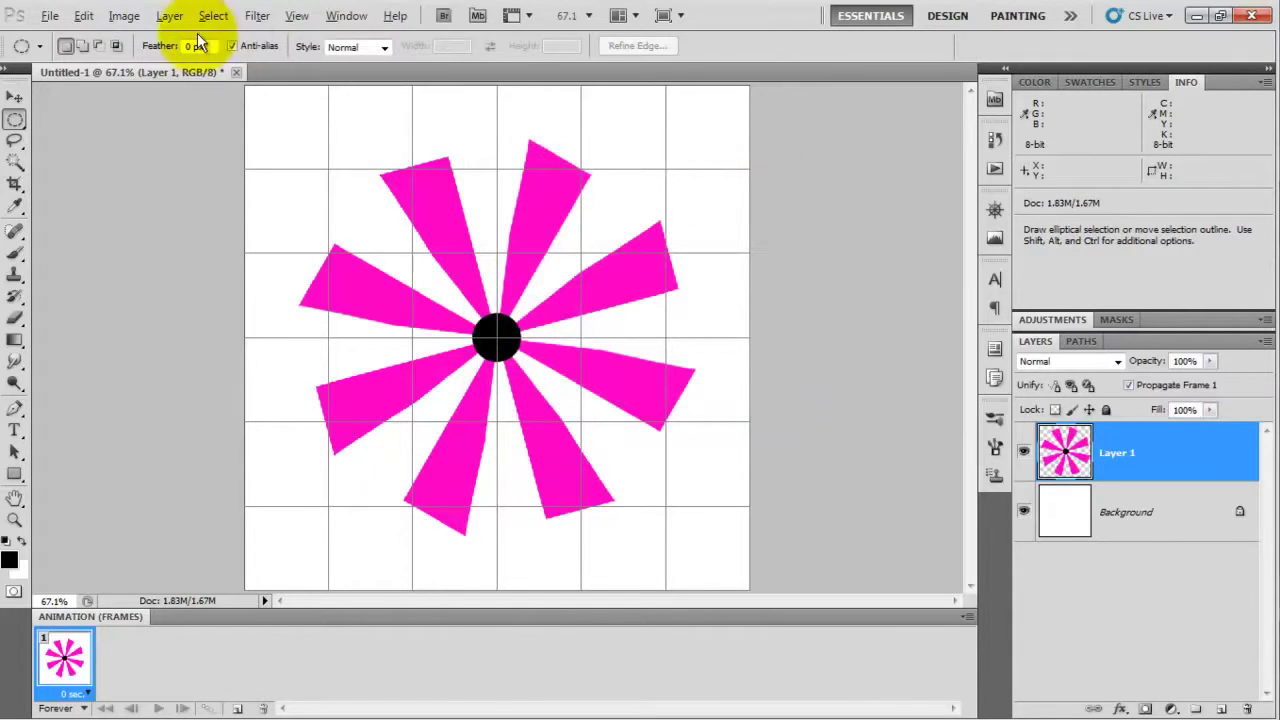
# Free Transform the windmill another 15° counter-clockwise and apply it.
pyautogui.click(85, 18)
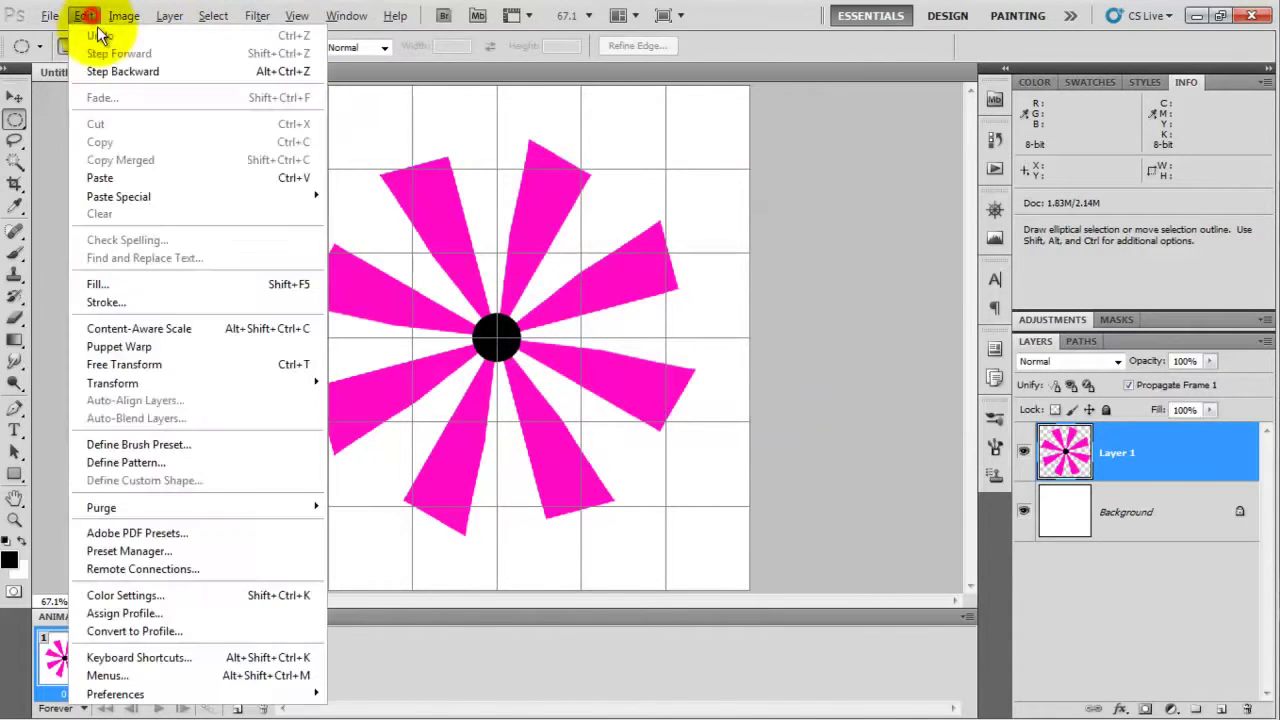
pyautogui.click(127, 366)
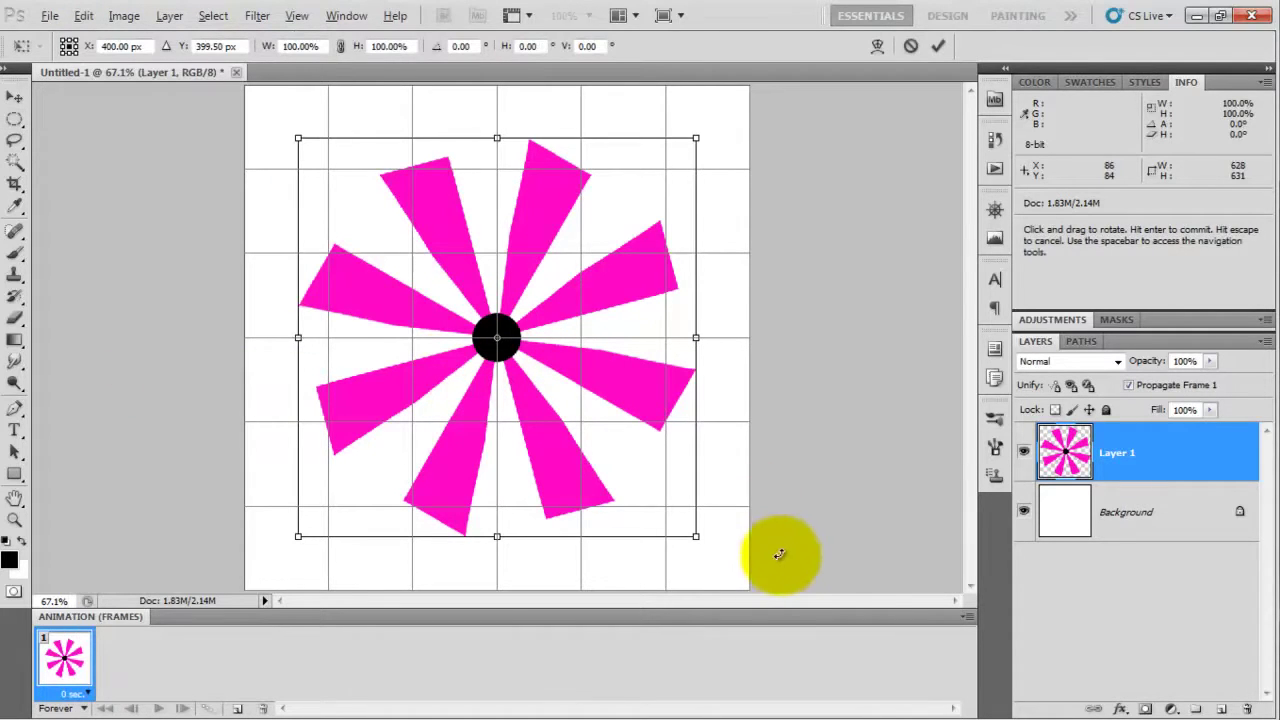
pyautogui.moveTo(728, 546); pyautogui.dragTo(750, 461)
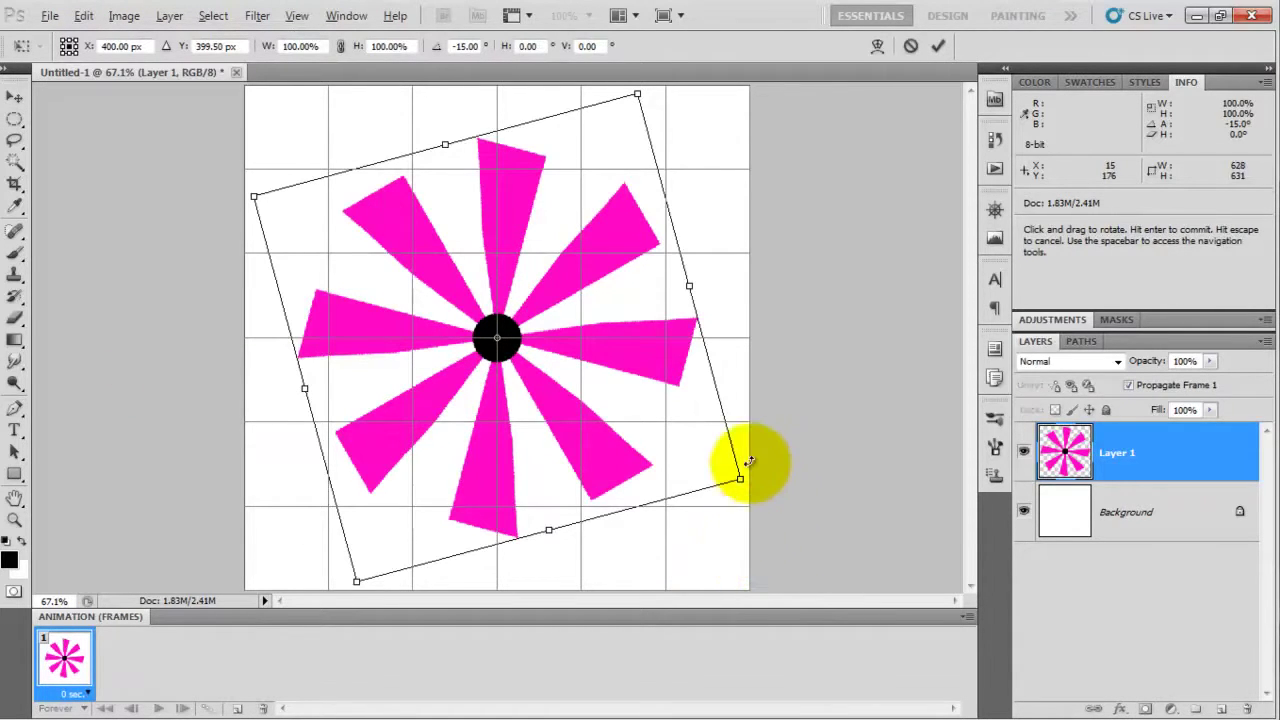
pyautogui.press('Return')
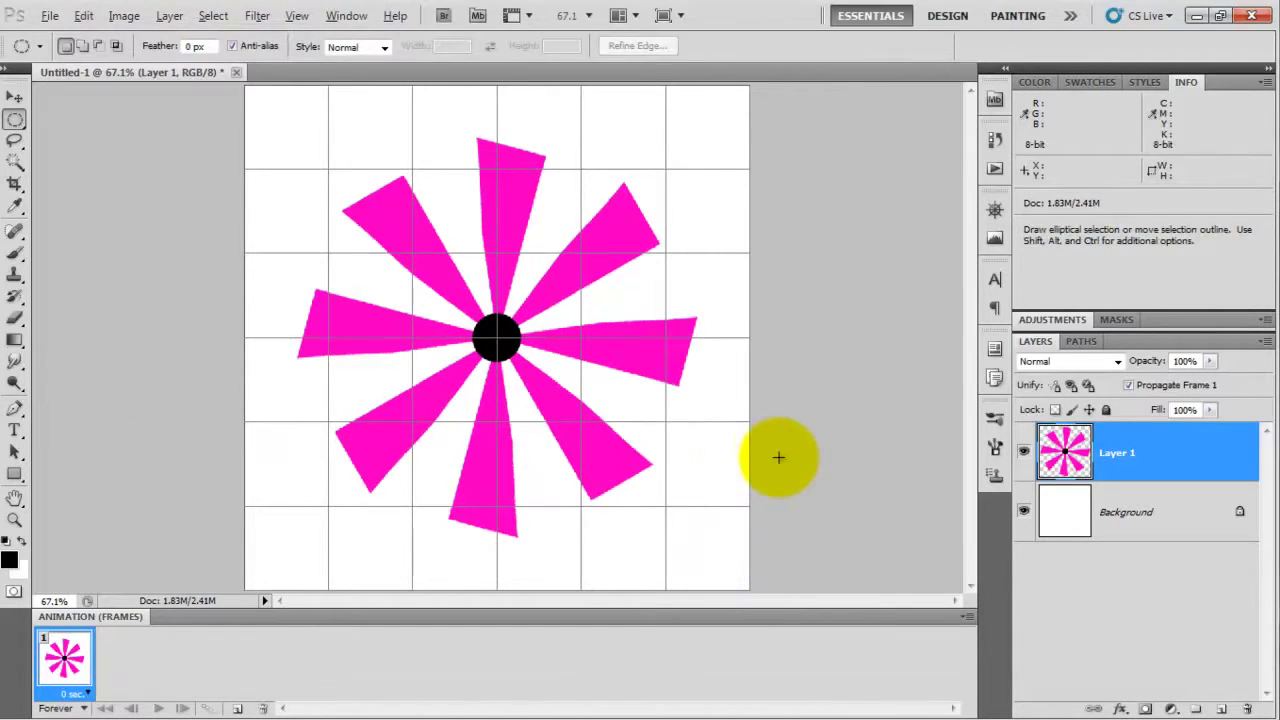
# Save this rotation to the Desktop as JPEG W_3 with the default quality.
pyautogui.click(49, 17)
pyautogui.click(92, 303)
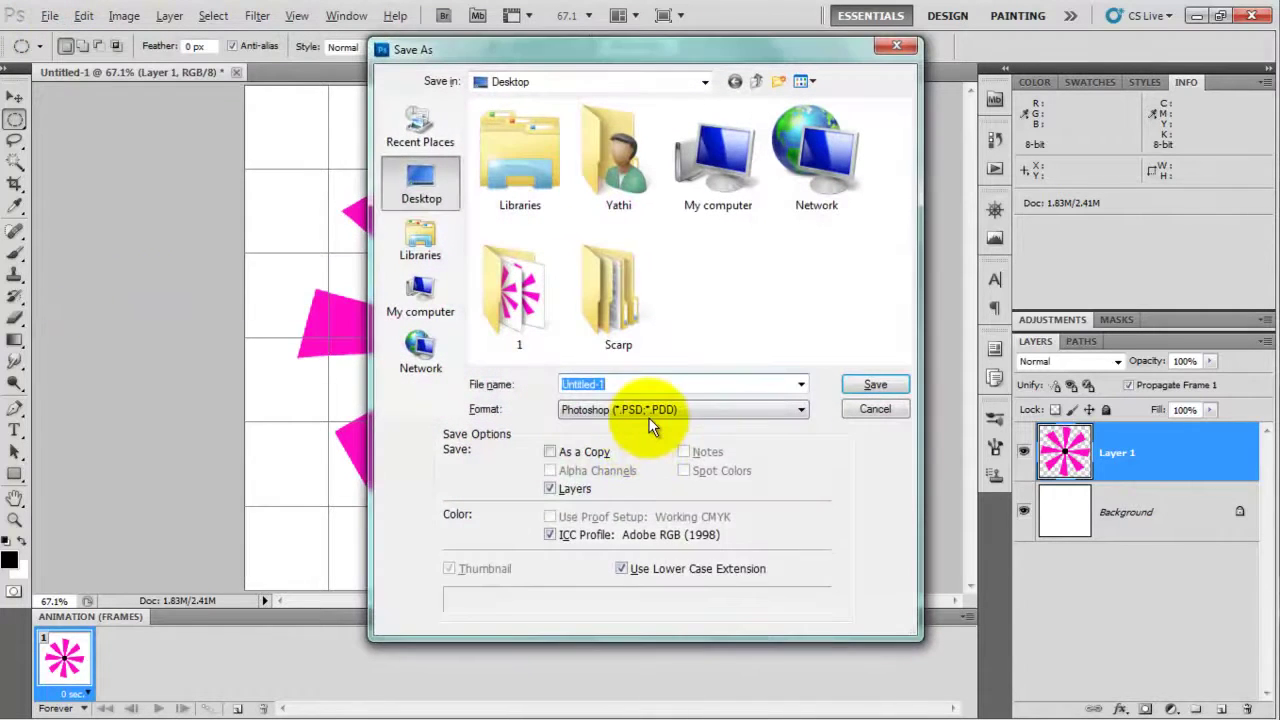
pyautogui.click(650, 416)
pyautogui.click(640, 524)
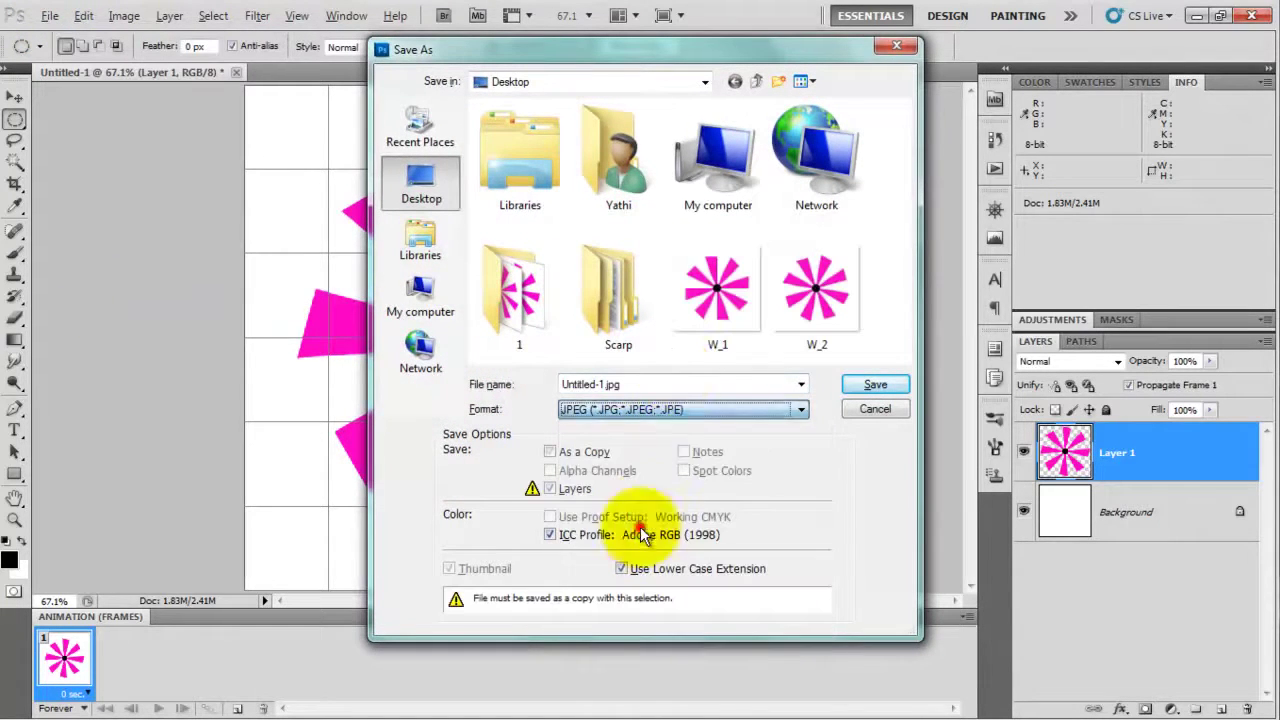
pyautogui.click(670, 381)
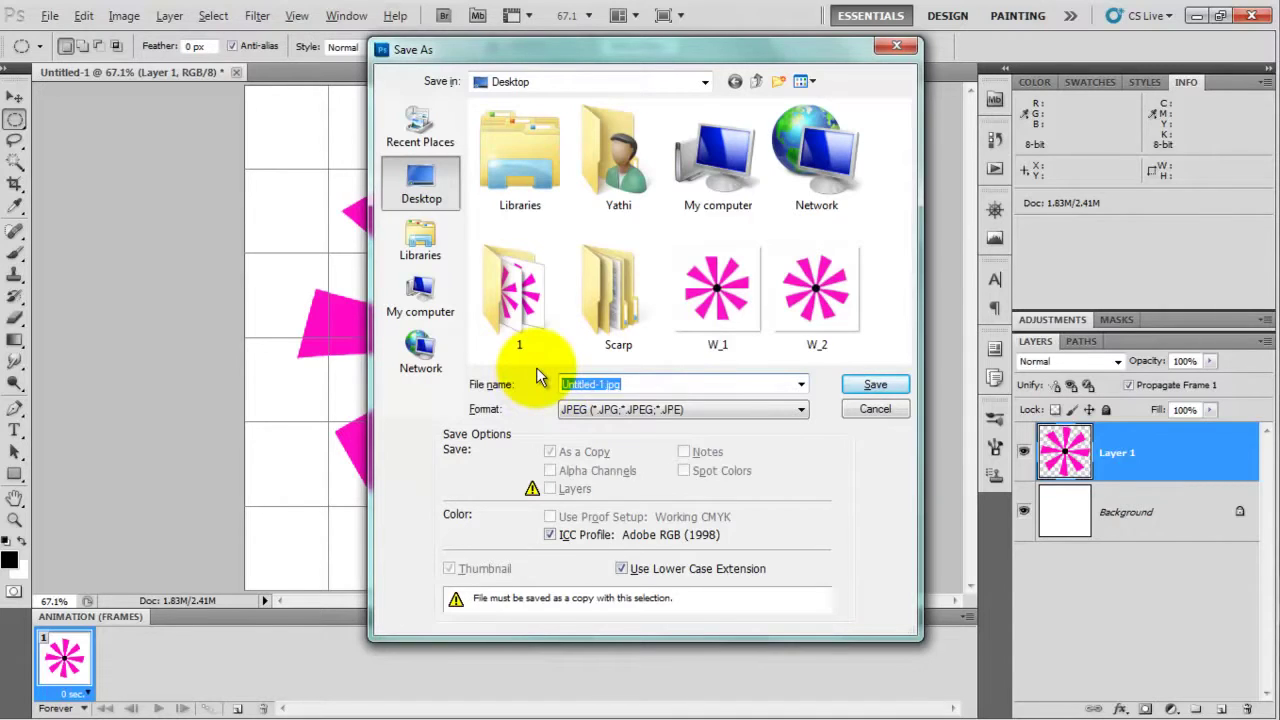
pyautogui.write('W_')
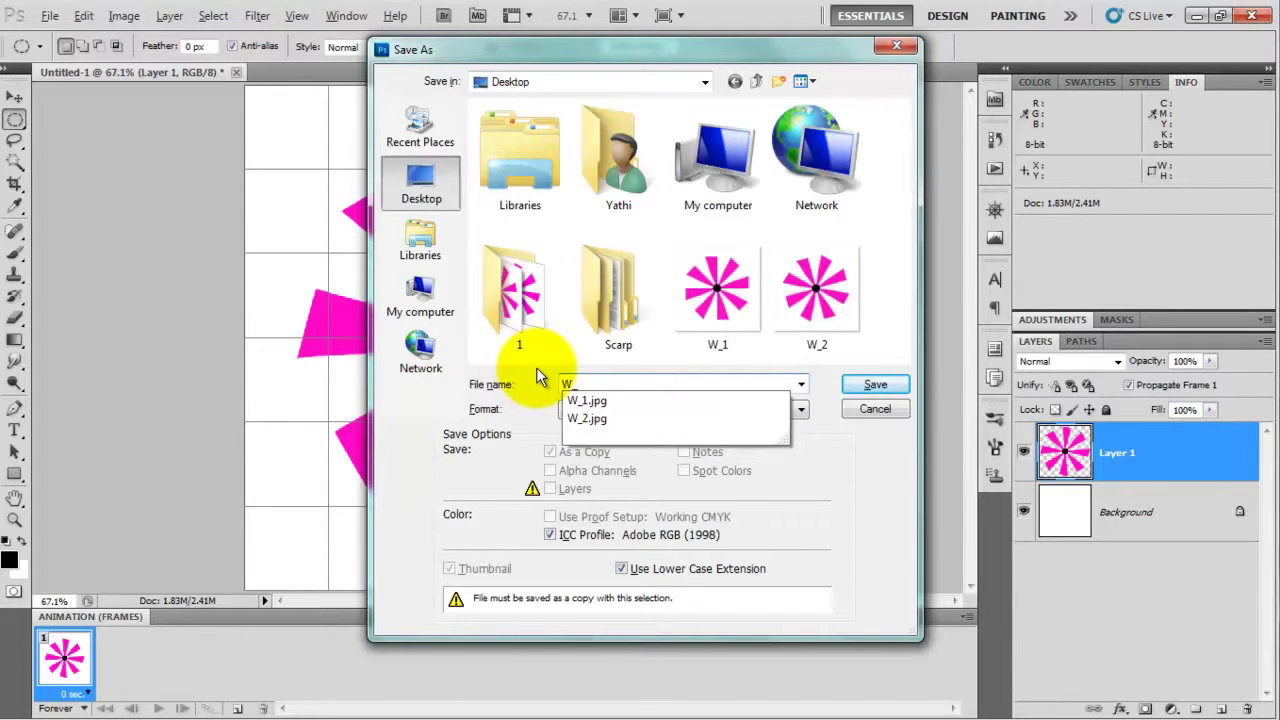
pyautogui.write('3')
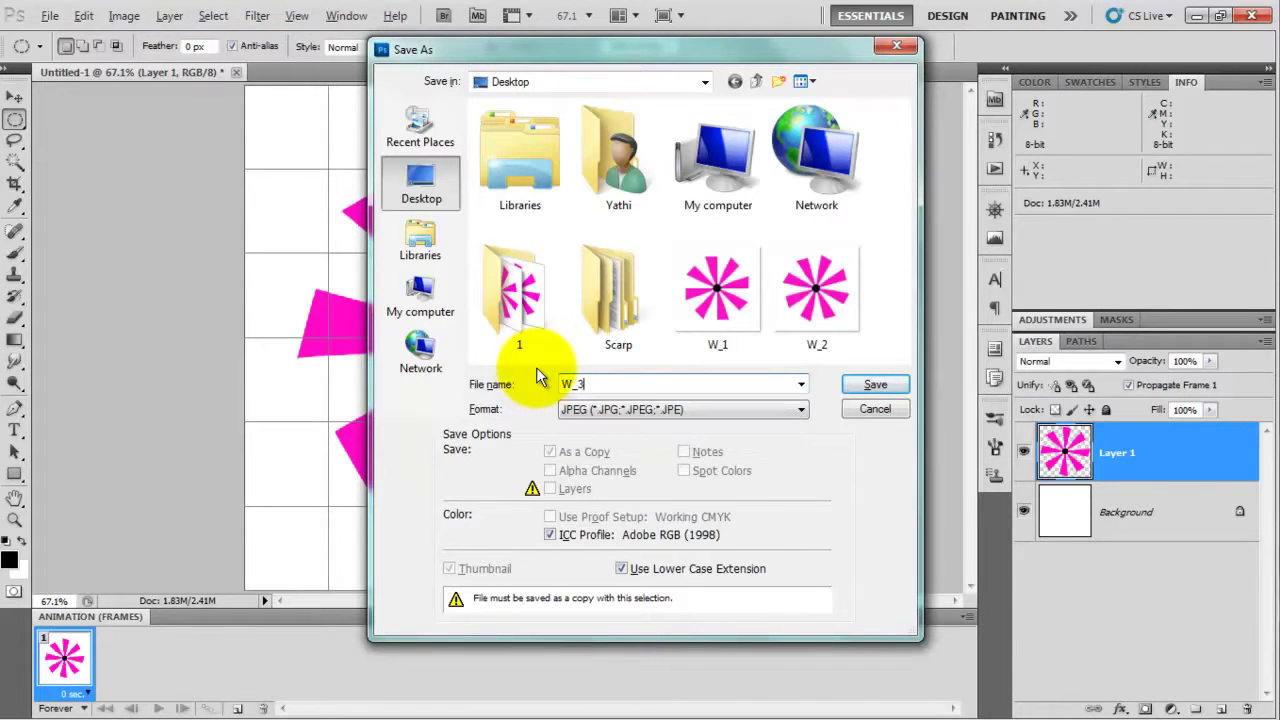
pyautogui.click(879, 386)
pyautogui.click(750, 179)
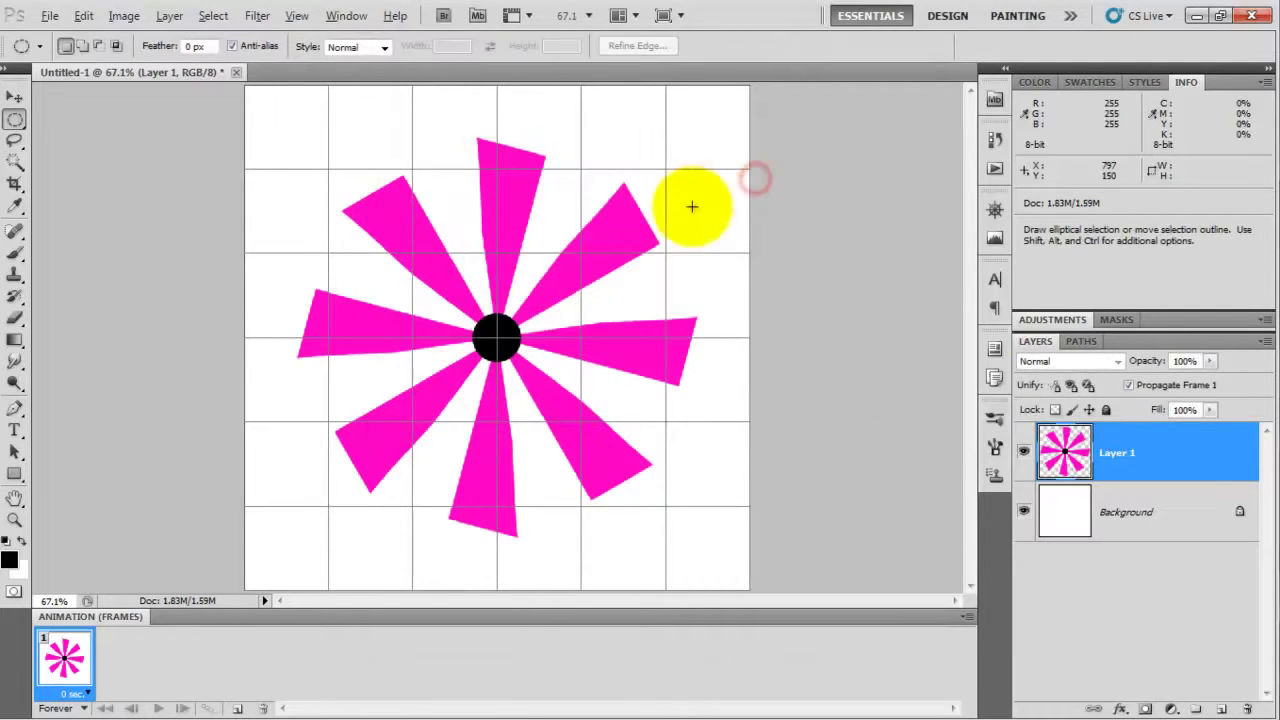
# Use Load Files into Stack to put W_1.jpg, W_2.jpg and W_3.jpg into new document Untitled1.
pyautogui.click(50, 17)
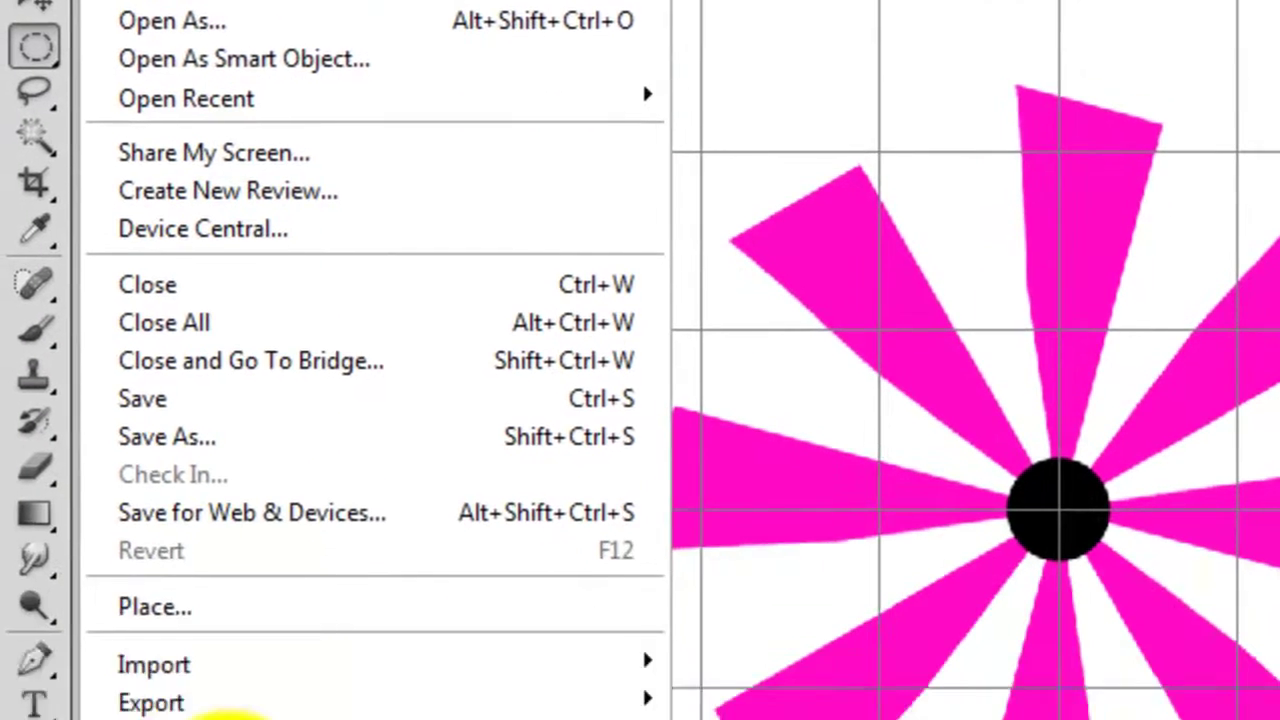
pyautogui.moveTo(234, 719)
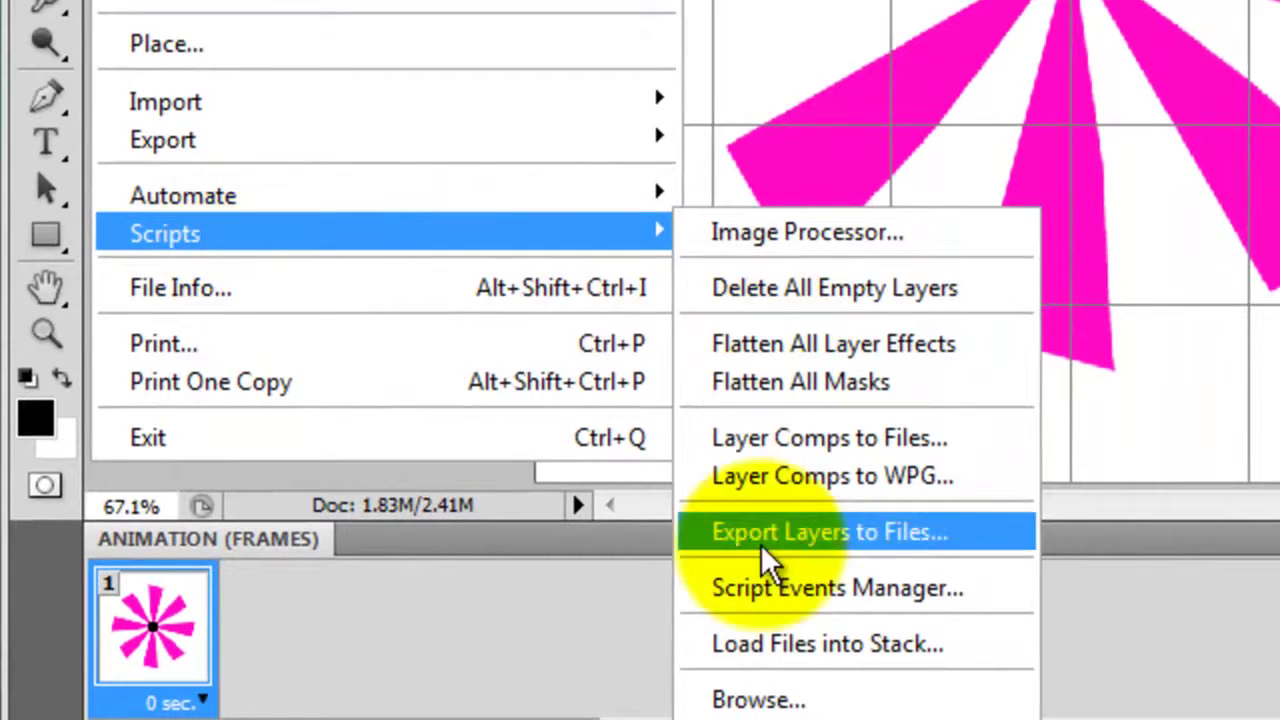
pyautogui.click(759, 638)
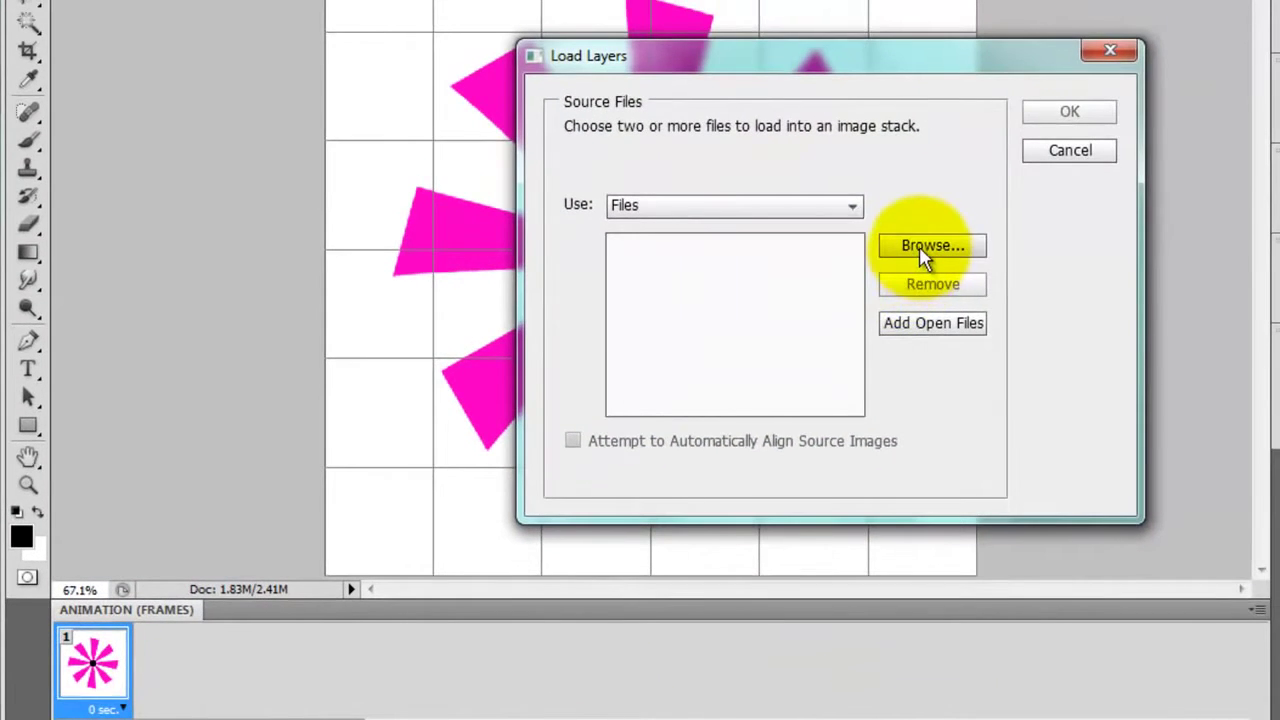
pyautogui.click(919, 246)
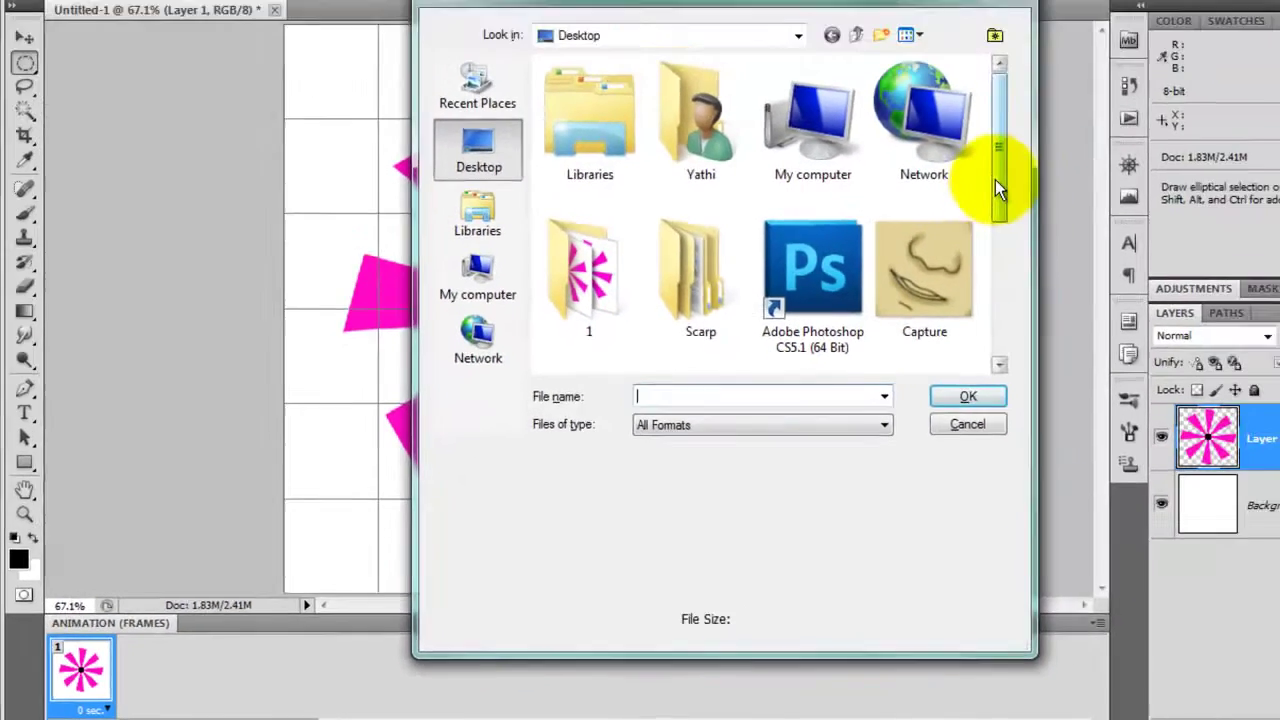
pyautogui.moveTo(995, 179); pyautogui.dragTo(989, 340)
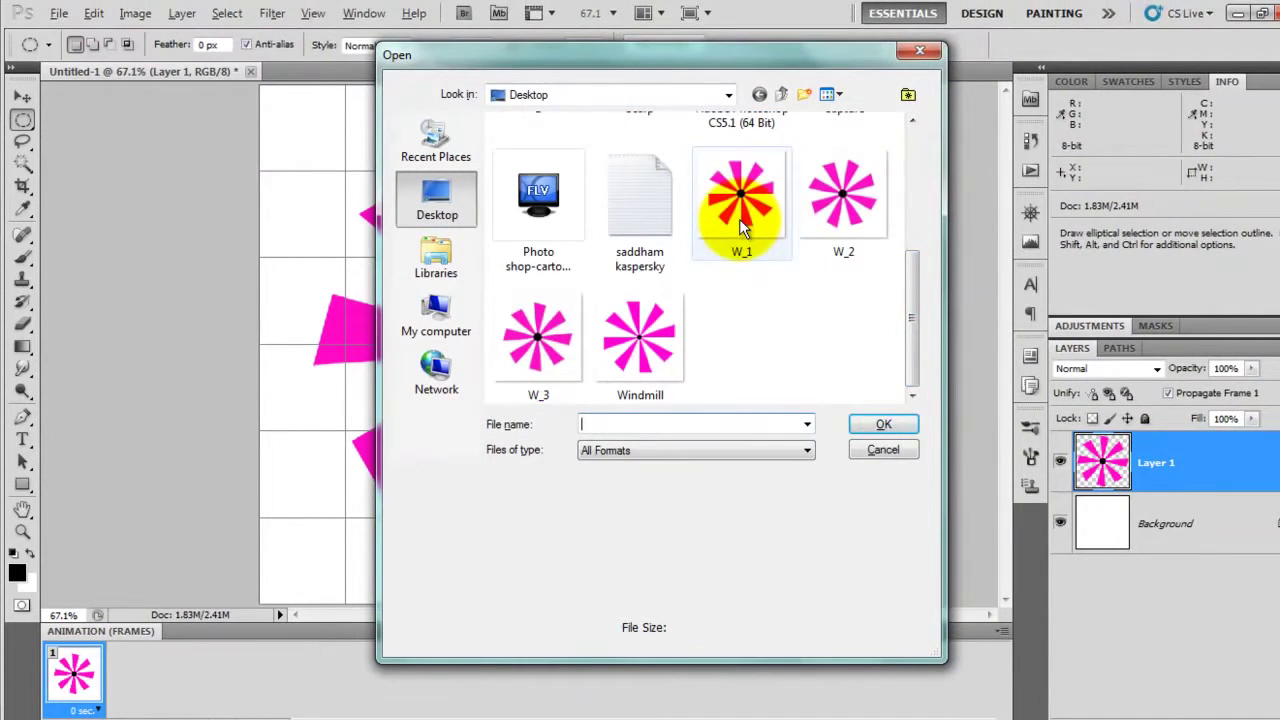
pyautogui.click(740, 228)
pyautogui.keyDown('ctrl'); pyautogui.click(848, 203); pyautogui.keyUp('ctrl')
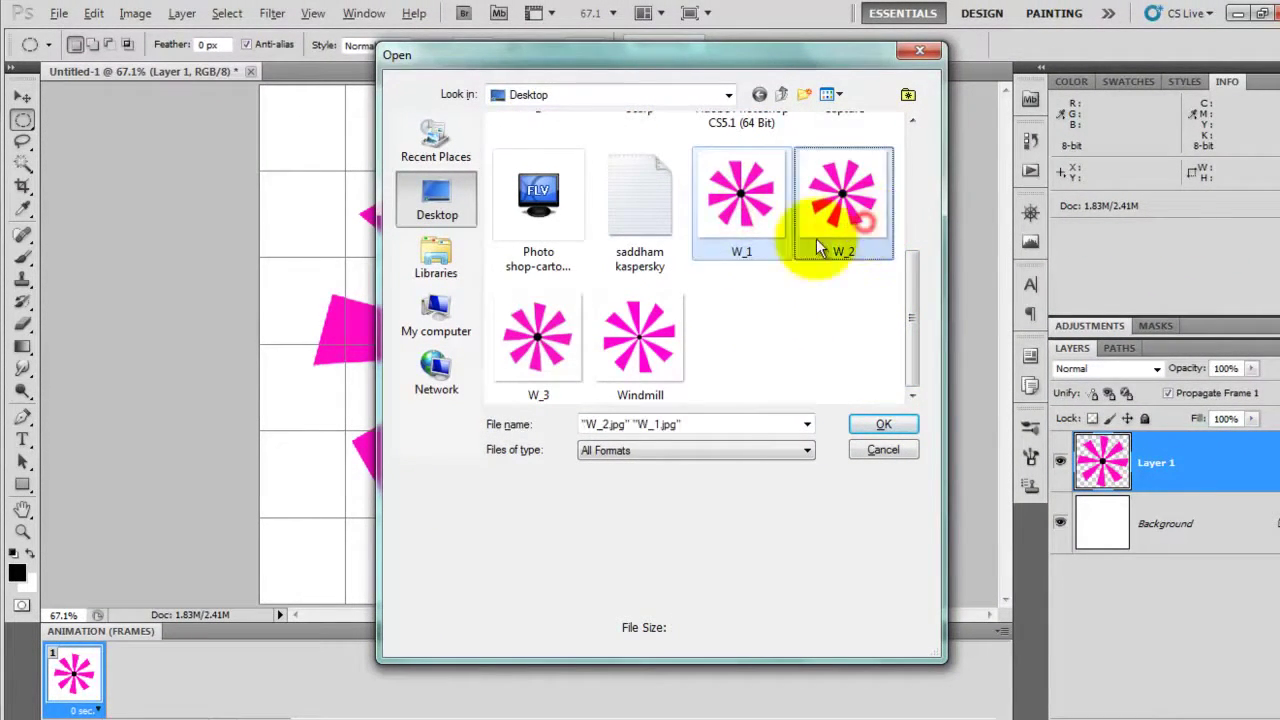
pyautogui.keyDown('ctrl'); pyautogui.click(540, 350); pyautogui.keyUp('ctrl')
pyautogui.click(888, 424)
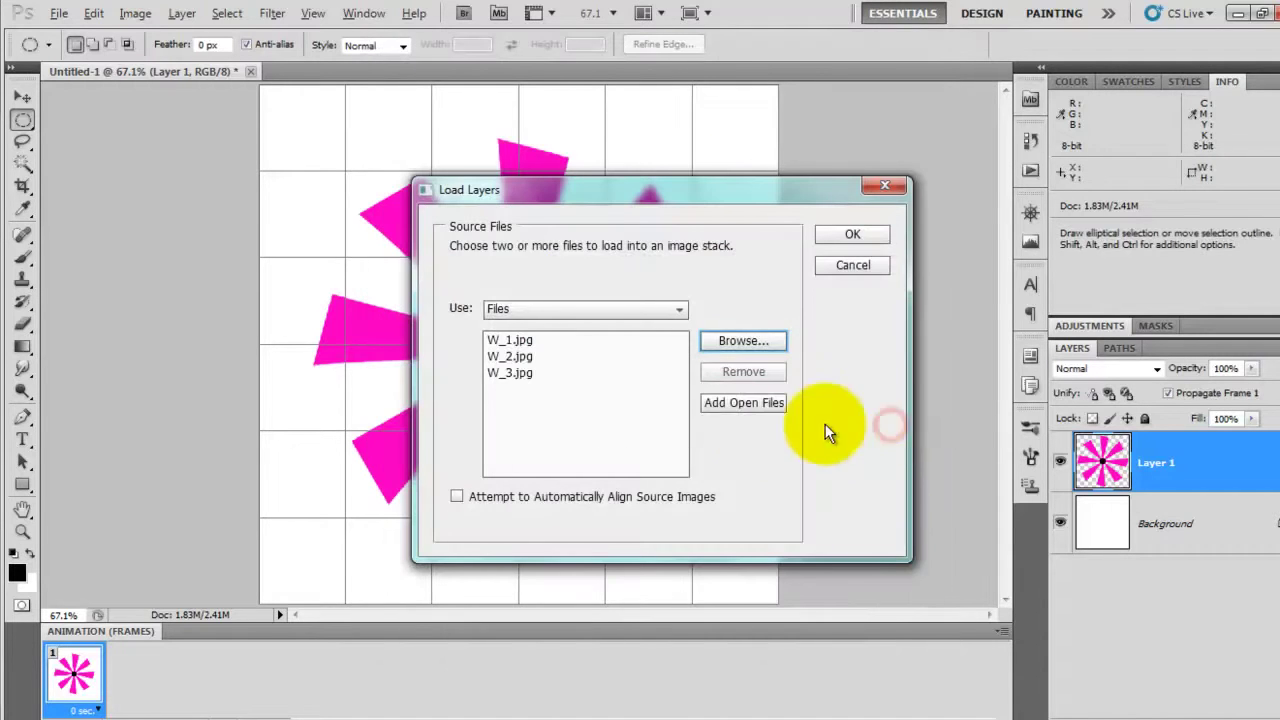
pyautogui.click(871, 238)
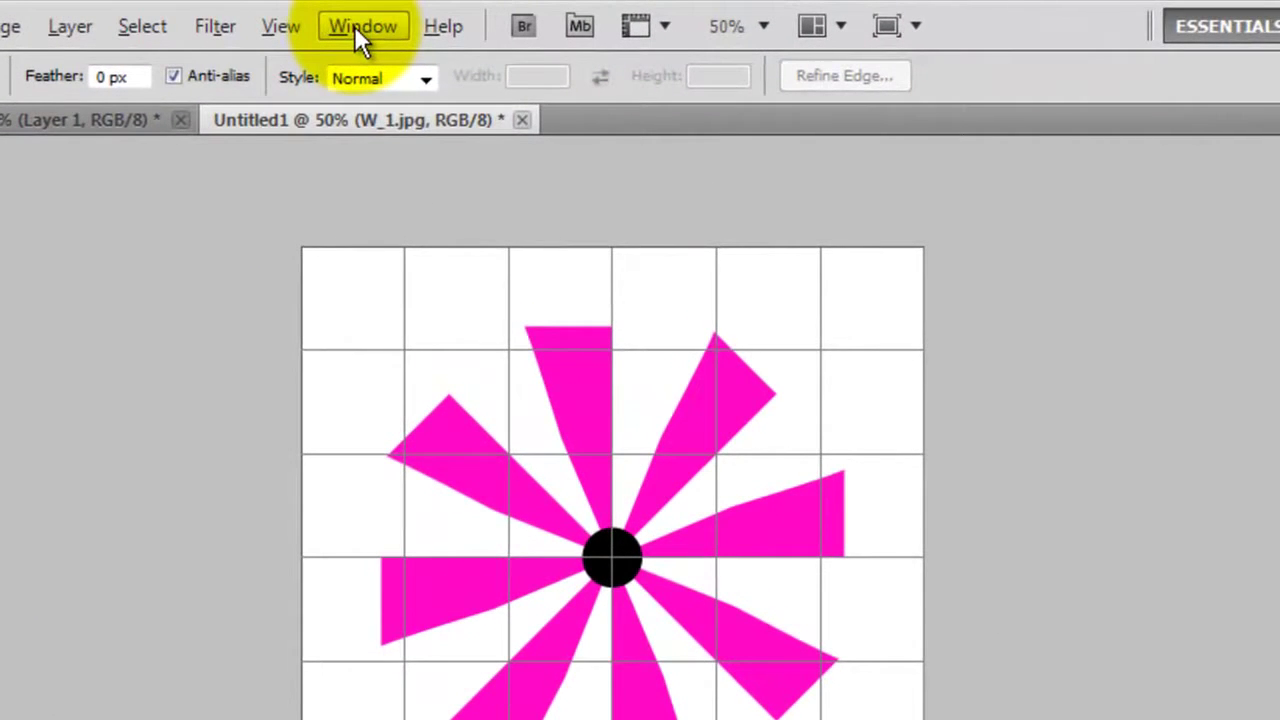
# Show the Animation panel, make frames from the three layers, and preview playback.
pyautogui.click(357, 30)
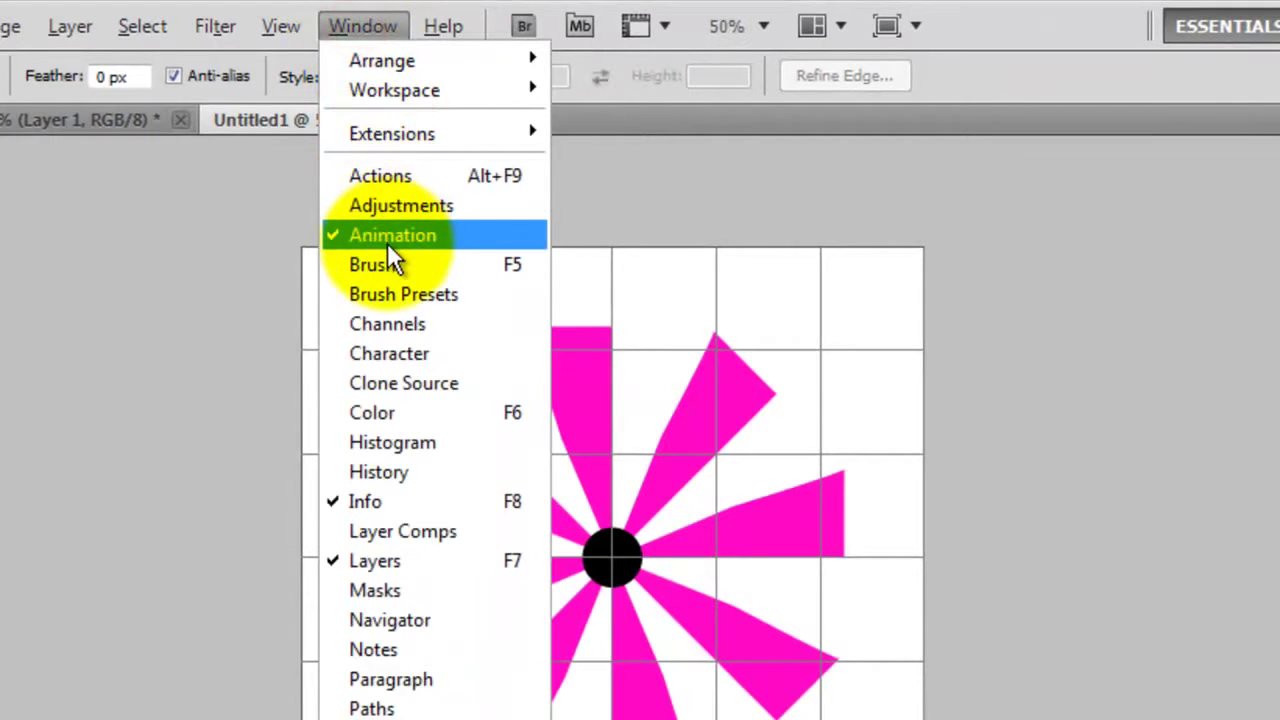
pyautogui.click(388, 242)
pyautogui.click(362, 26)
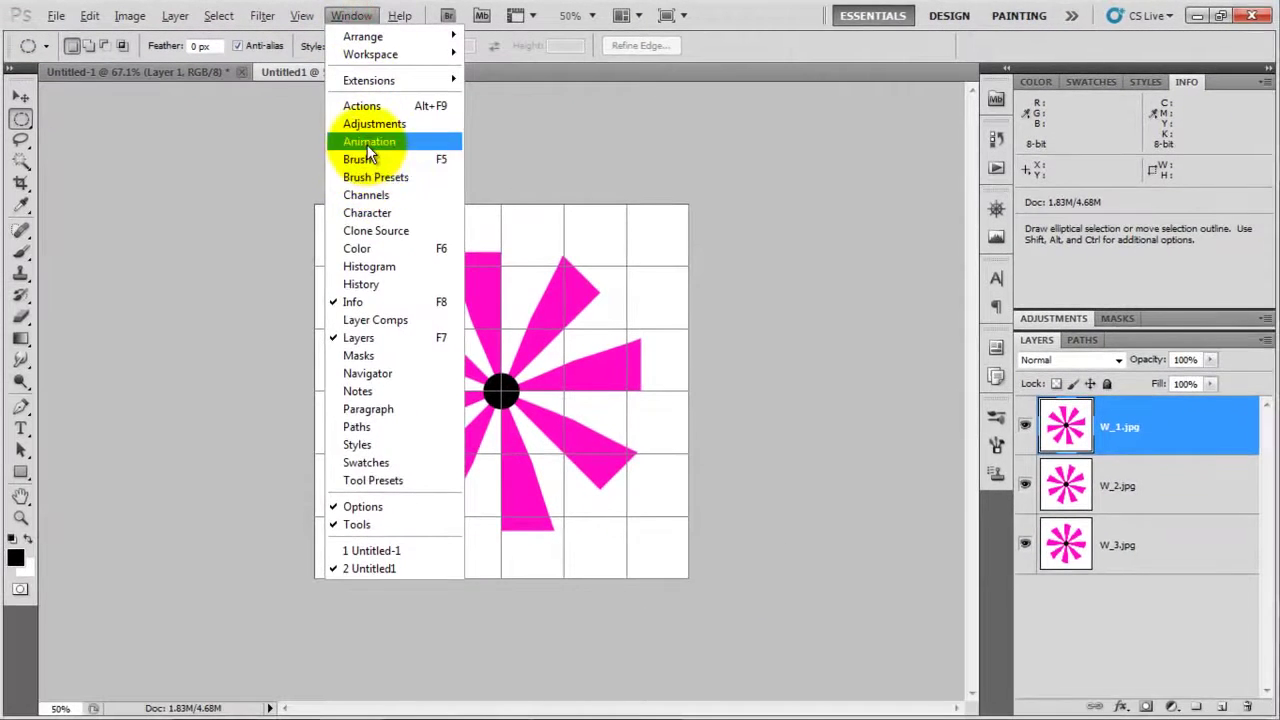
pyautogui.click(368, 148)
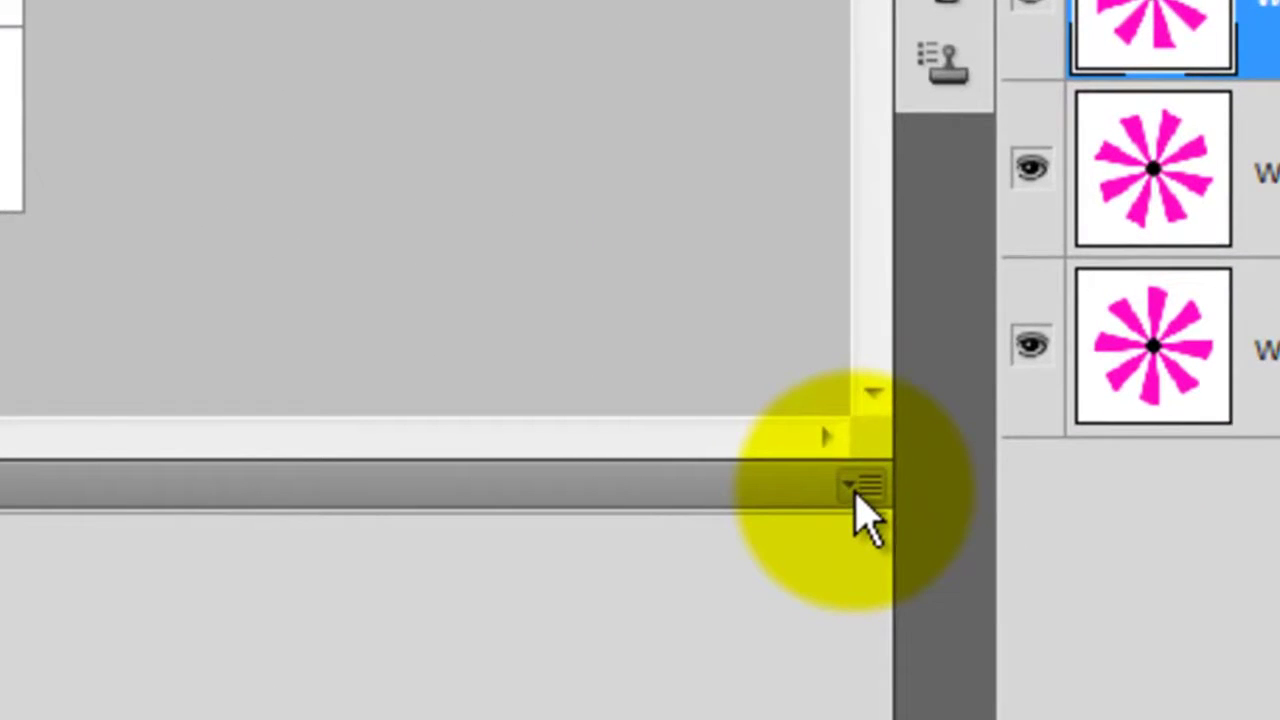
pyautogui.click(860, 488)
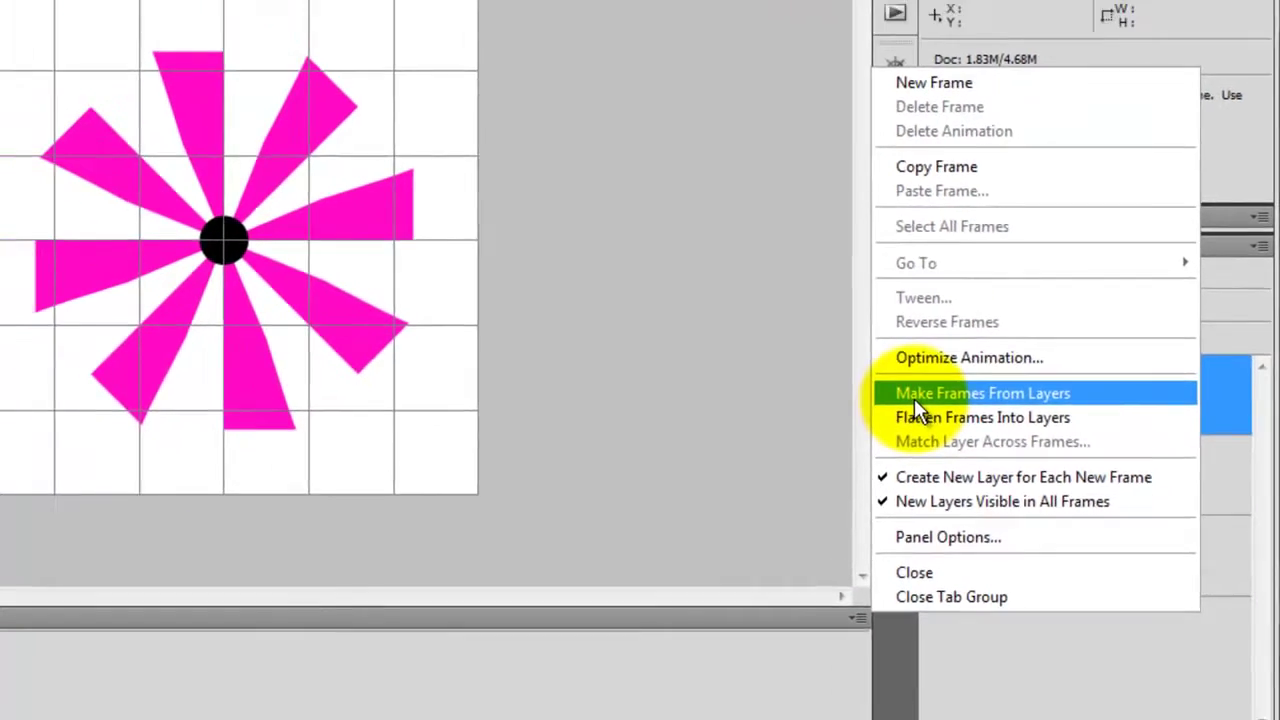
pyautogui.click(887, 380)
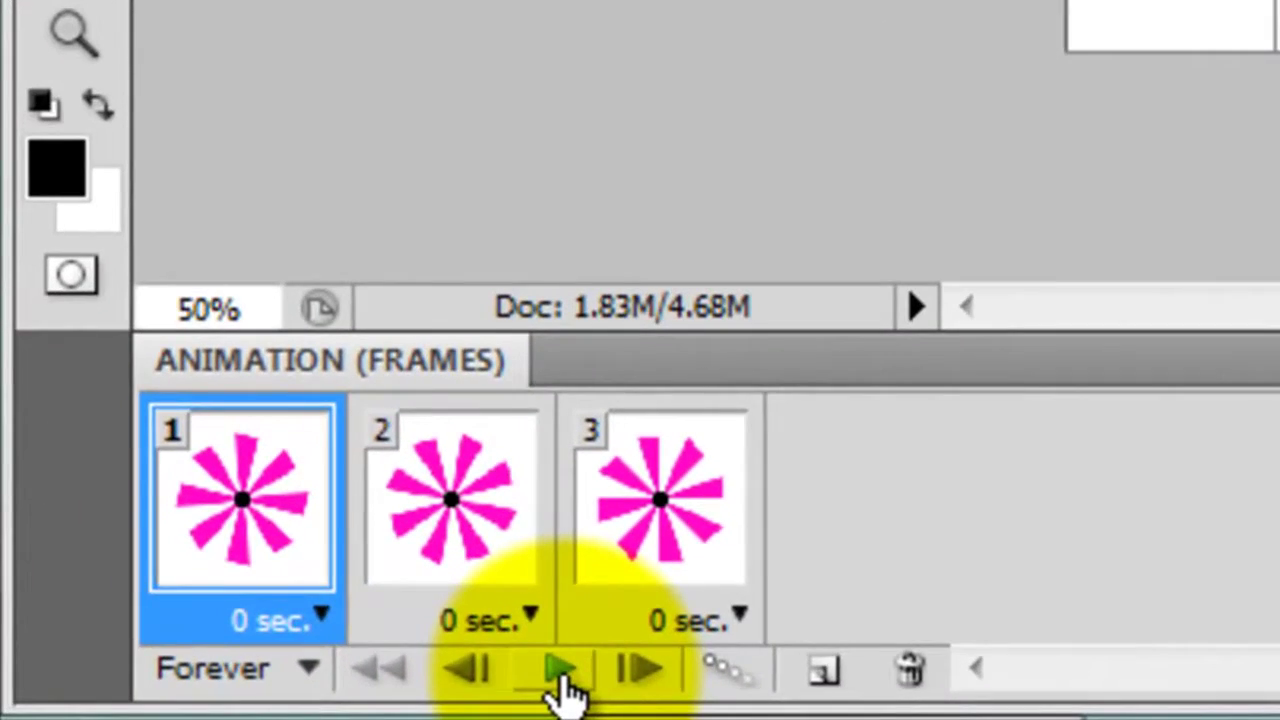
pyautogui.click(165, 704)
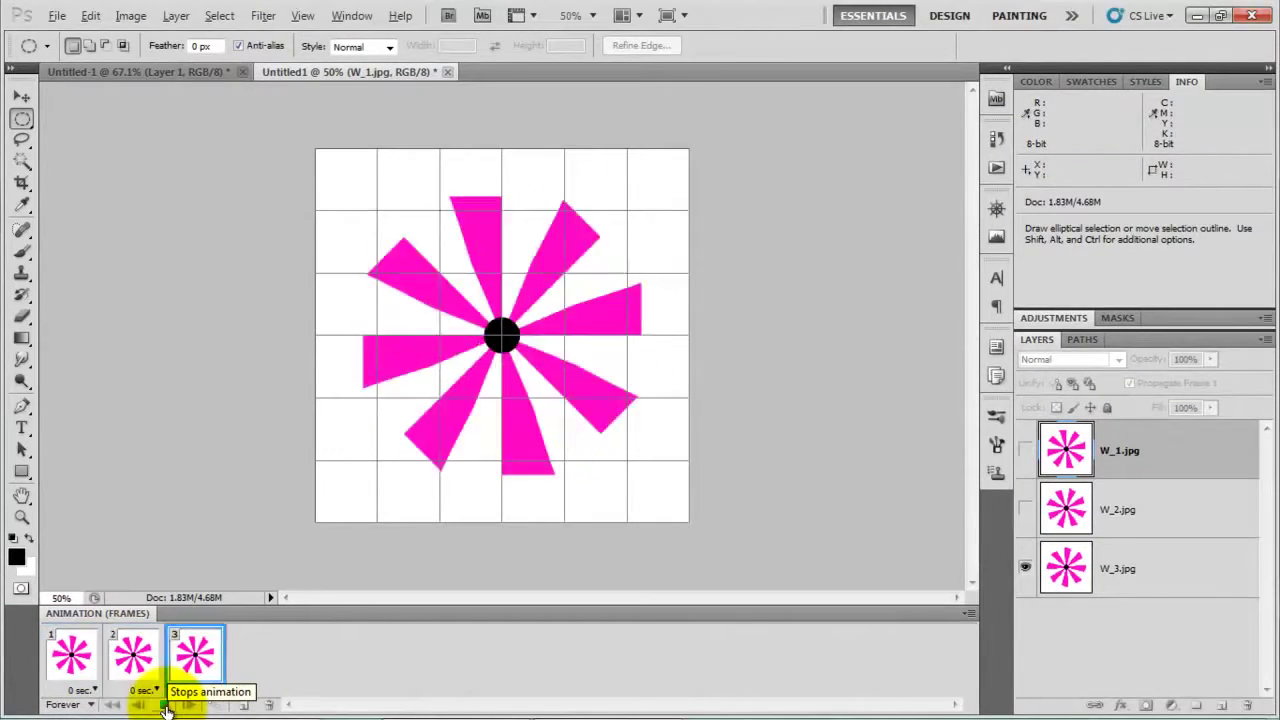
pyautogui.click(165, 705)
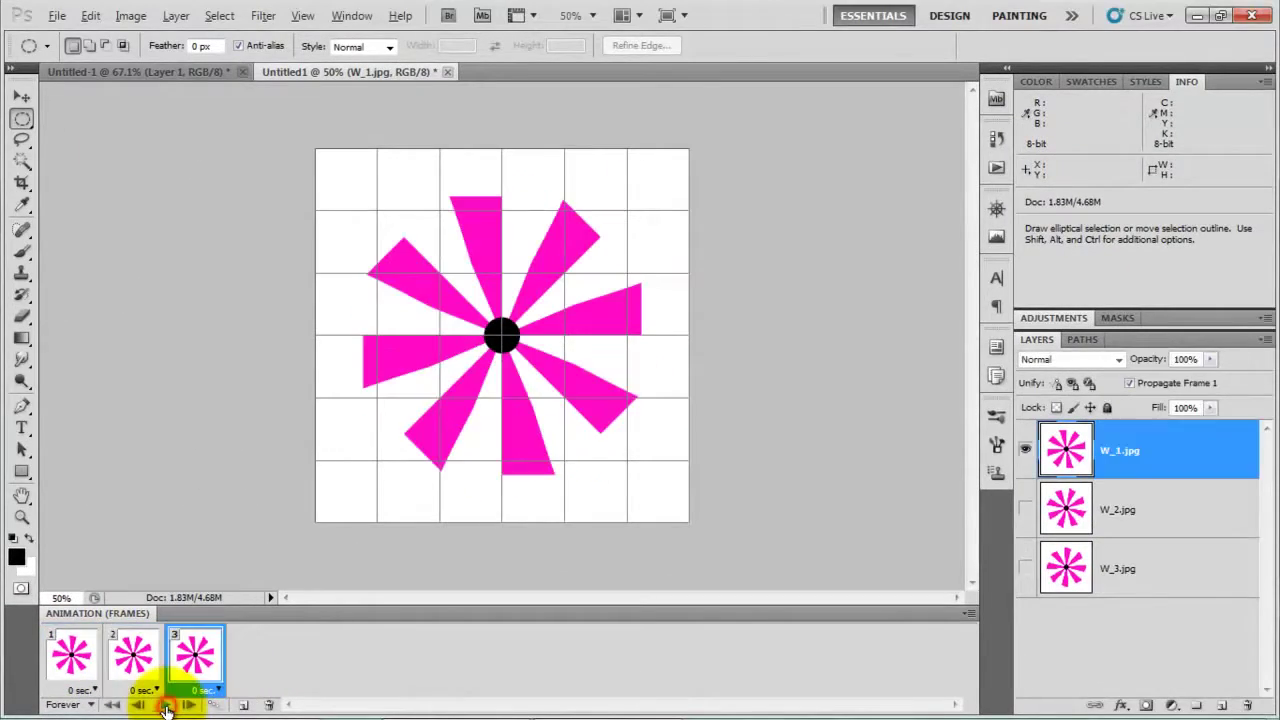
# Set the delay of frames 1, 2 and 3 to 0.1 seconds each.
pyautogui.click(85, 692)
pyautogui.click(123, 491)
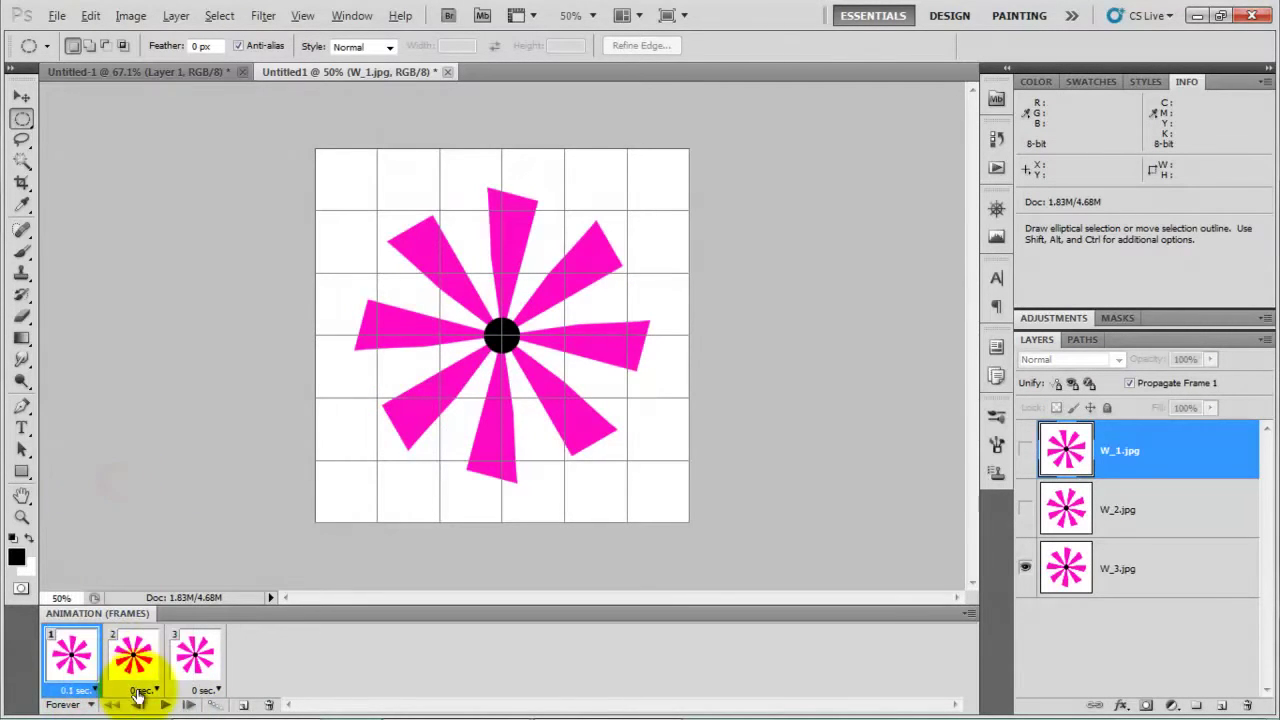
pyautogui.click(140, 691)
pyautogui.click(175, 491)
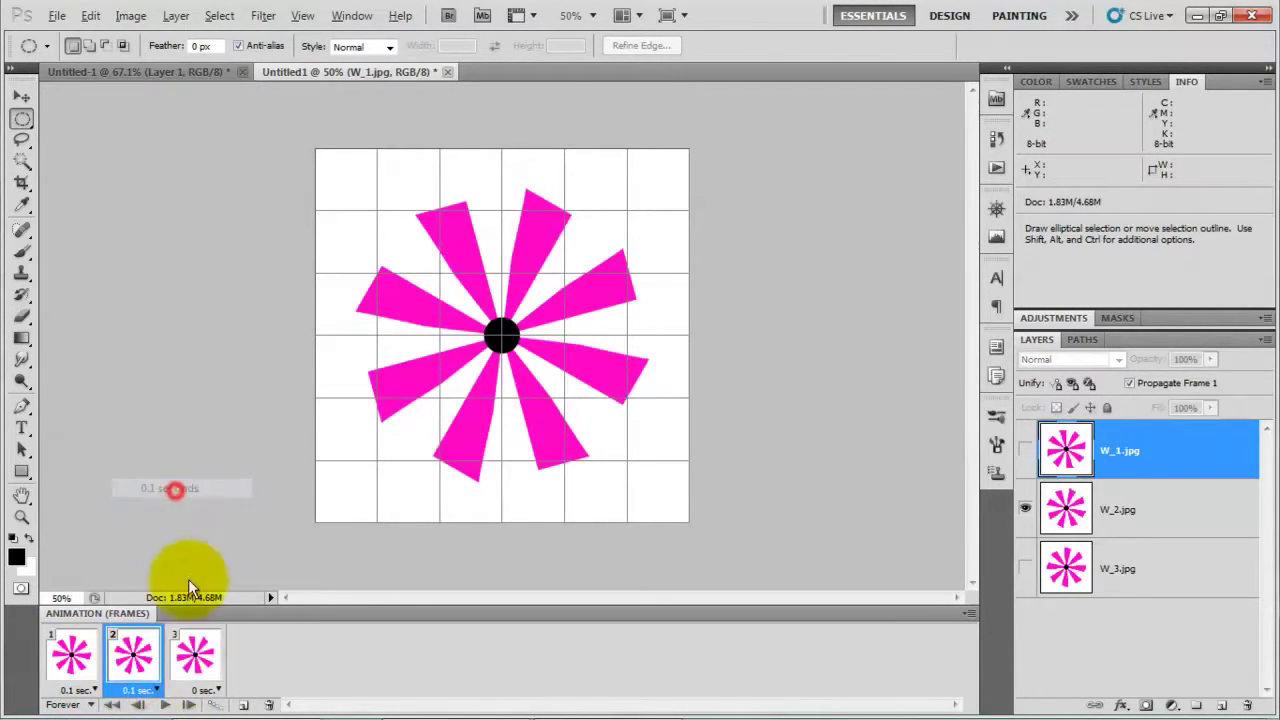
pyautogui.click(201, 690)
pyautogui.click(228, 490)
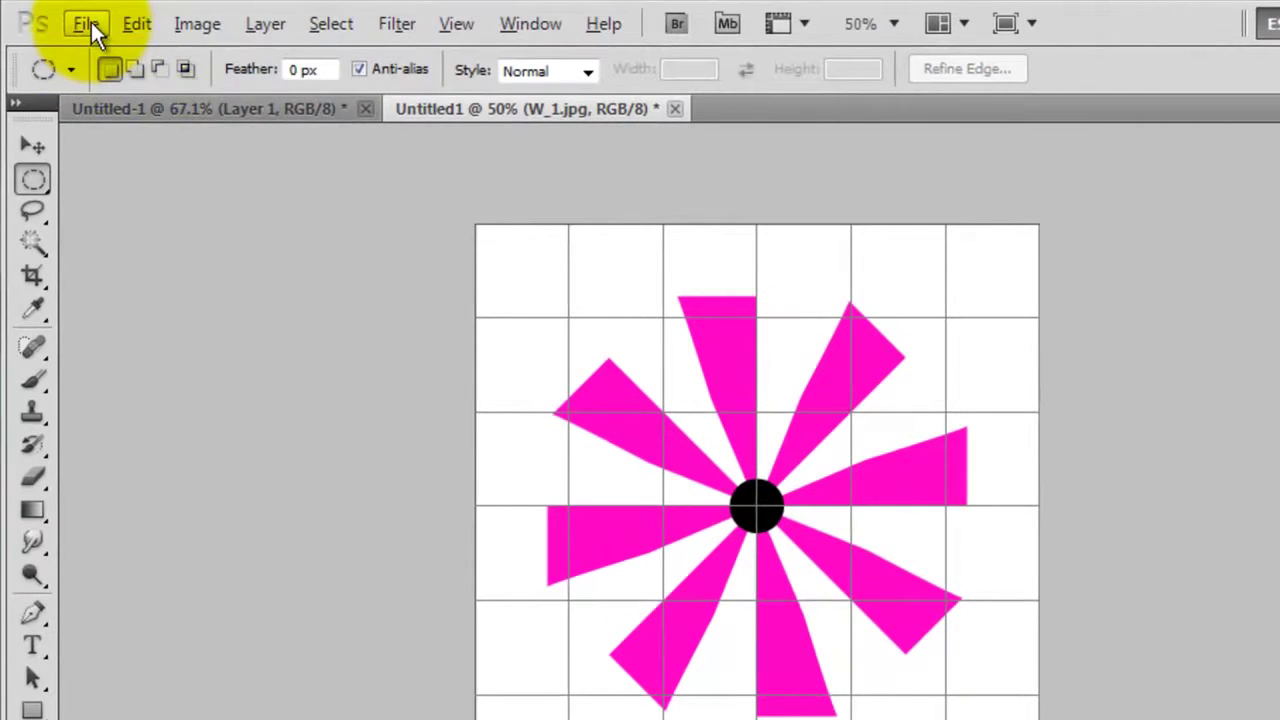
# Export the animation via Save for Web & Devices as Wind.gif on the Desktop.
pyautogui.click(86, 23)
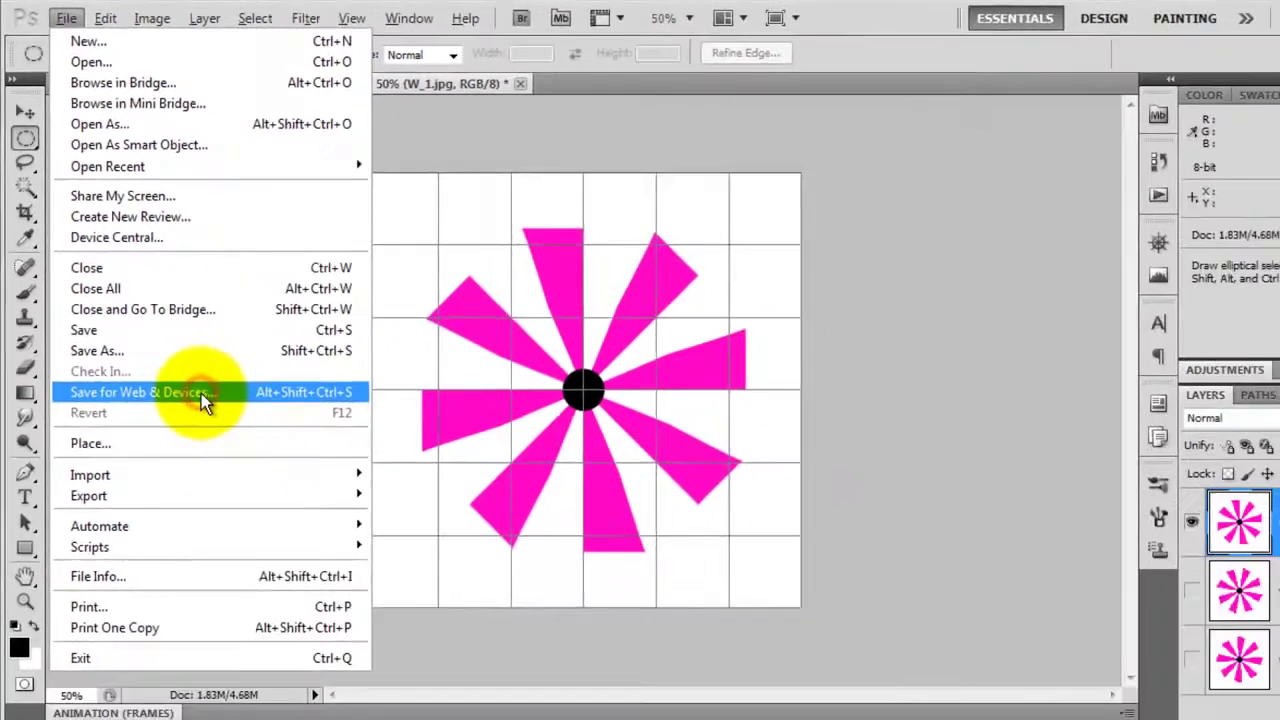
pyautogui.click(265, 510)
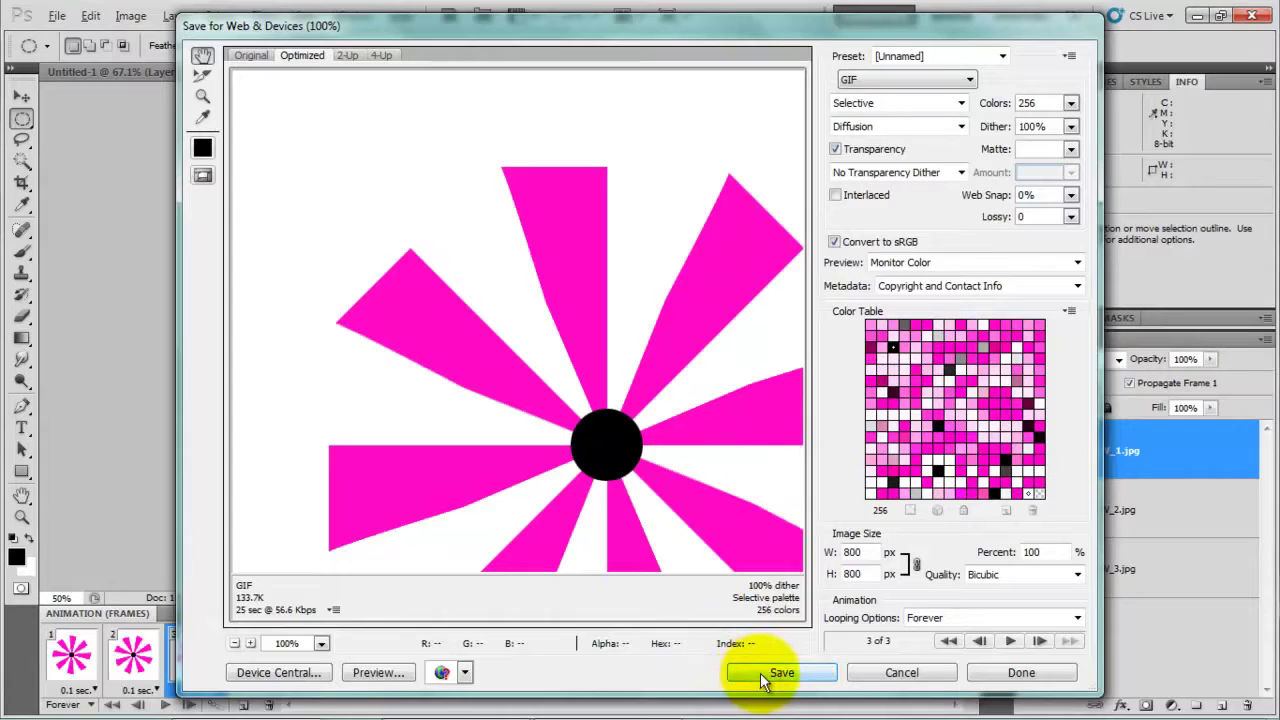
pyautogui.click(762, 675)
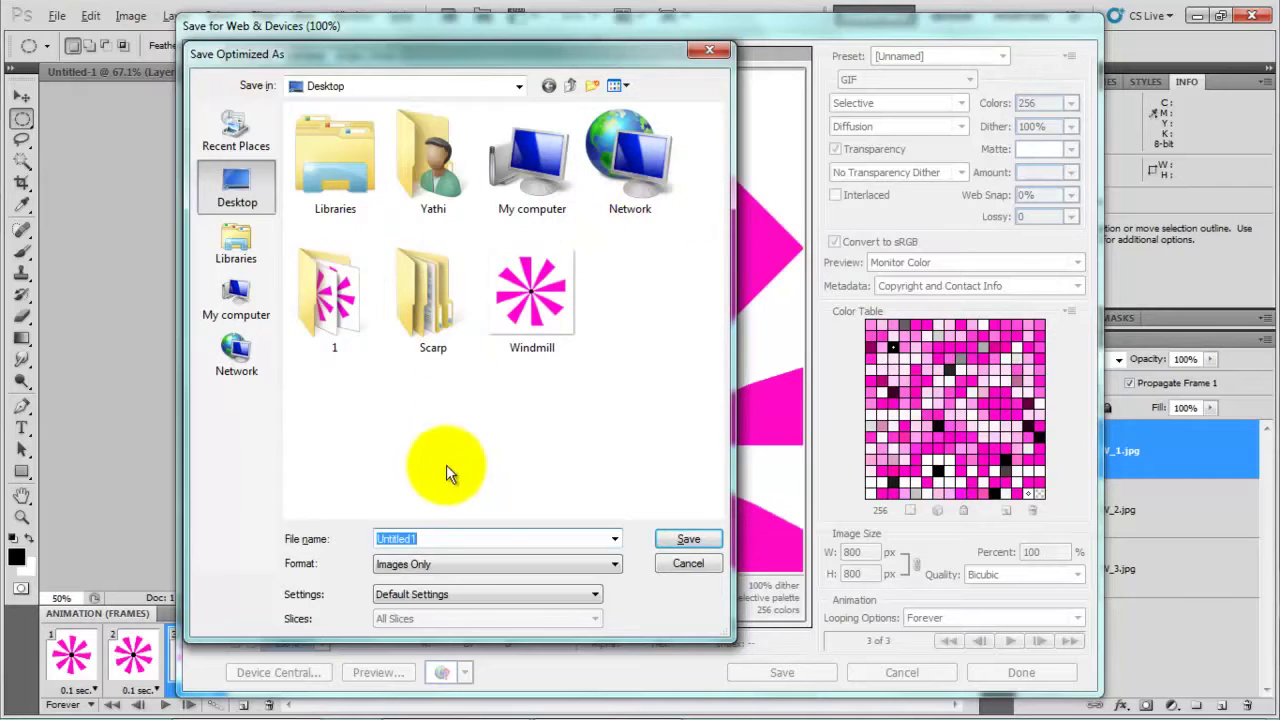
pyautogui.write('W')
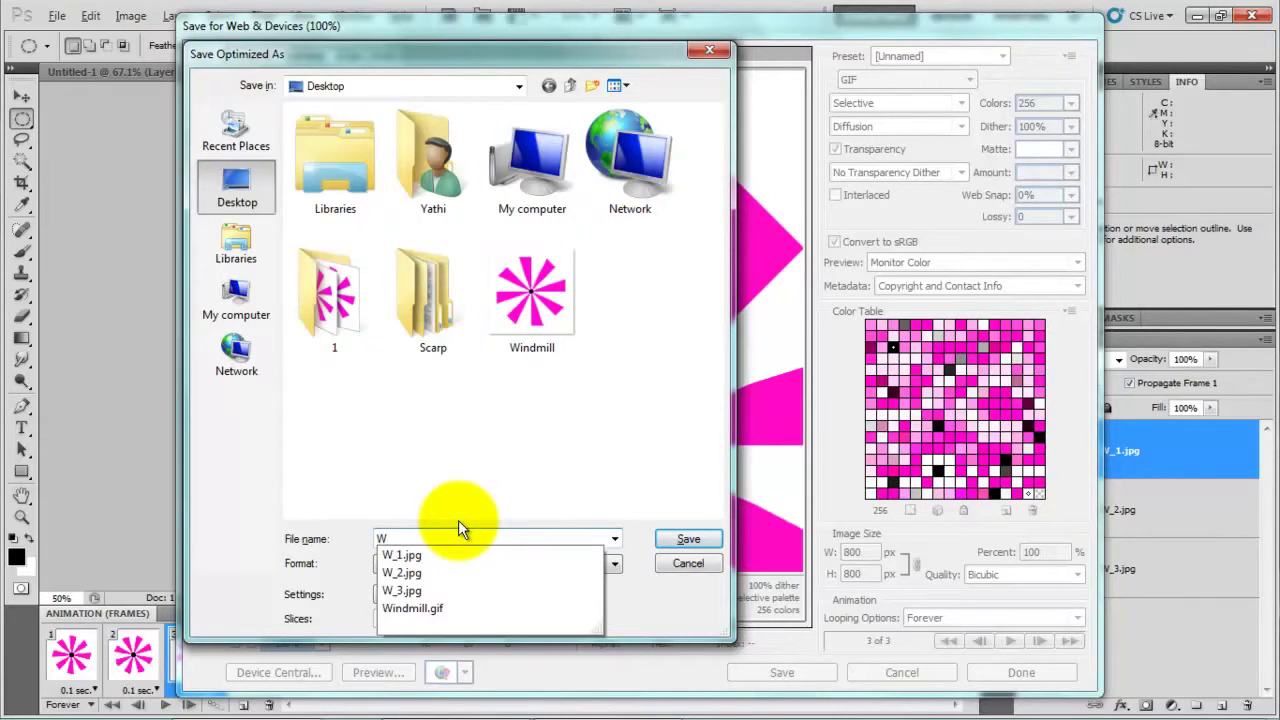
pyautogui.write('ind')
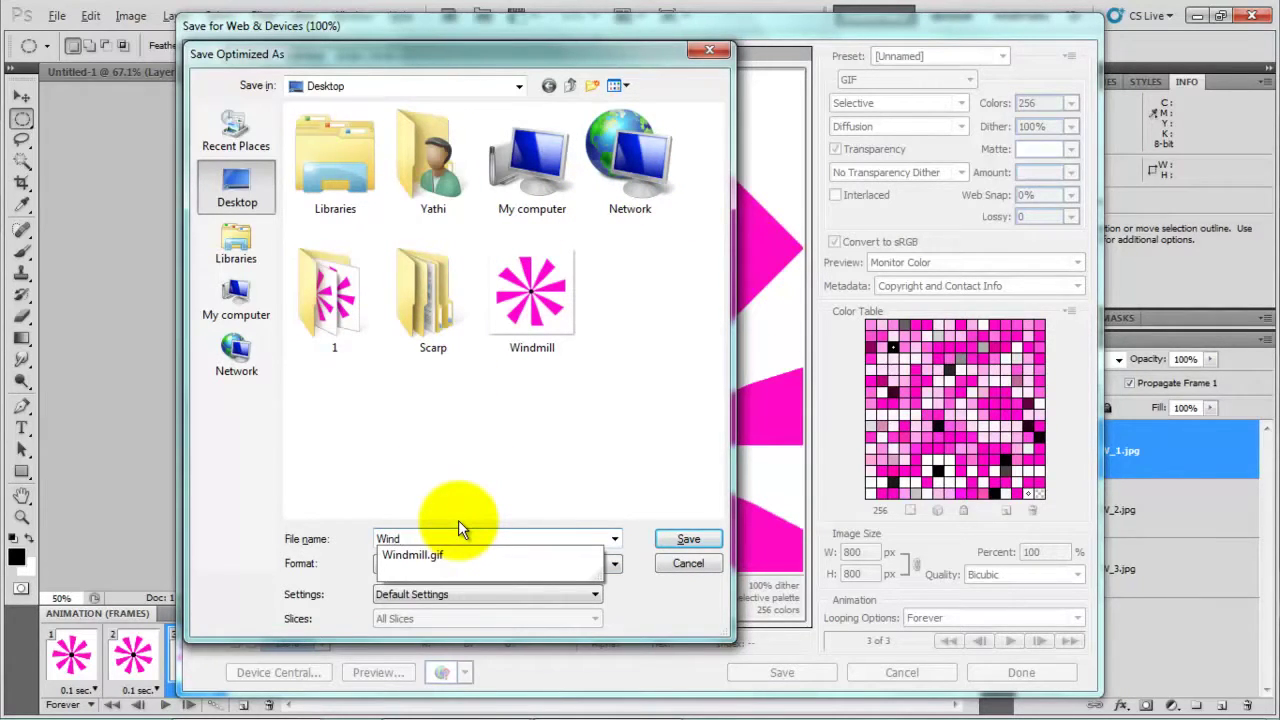
pyautogui.press('Return')
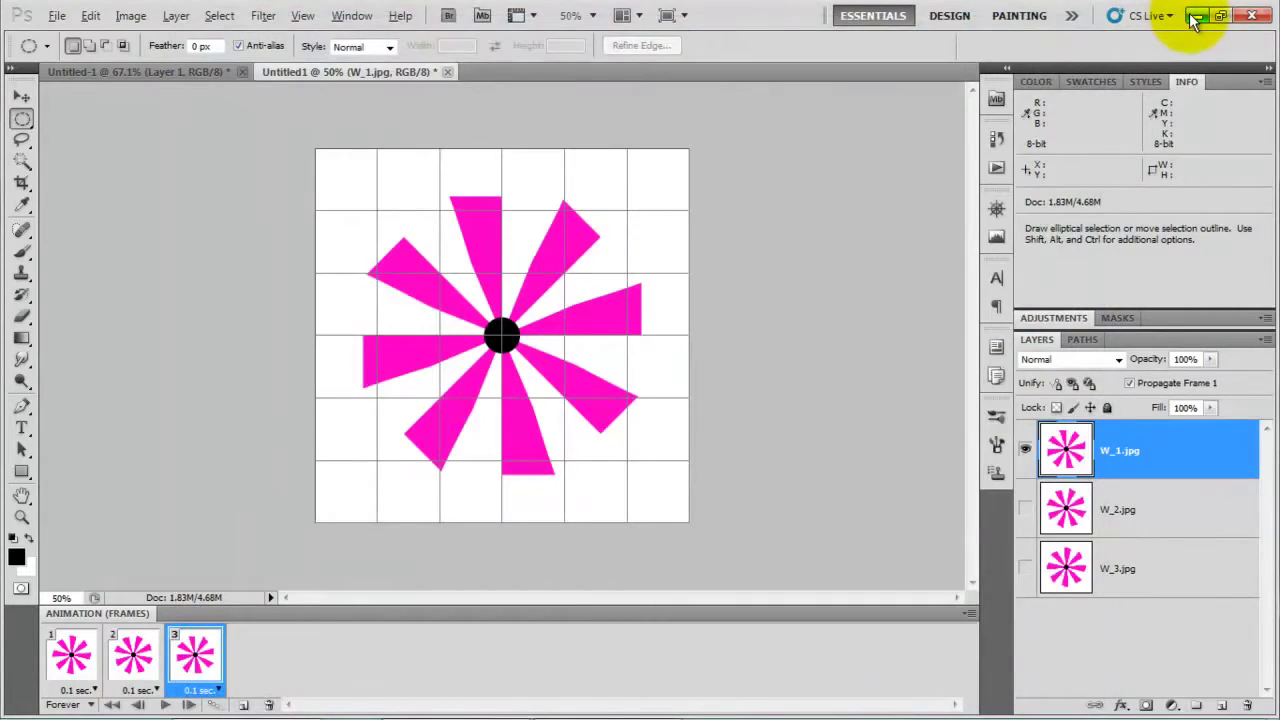
# Minimize Photoshop and open Wind.gif from the Desktop in Google Chrome.
pyautogui.click(1195, 16)
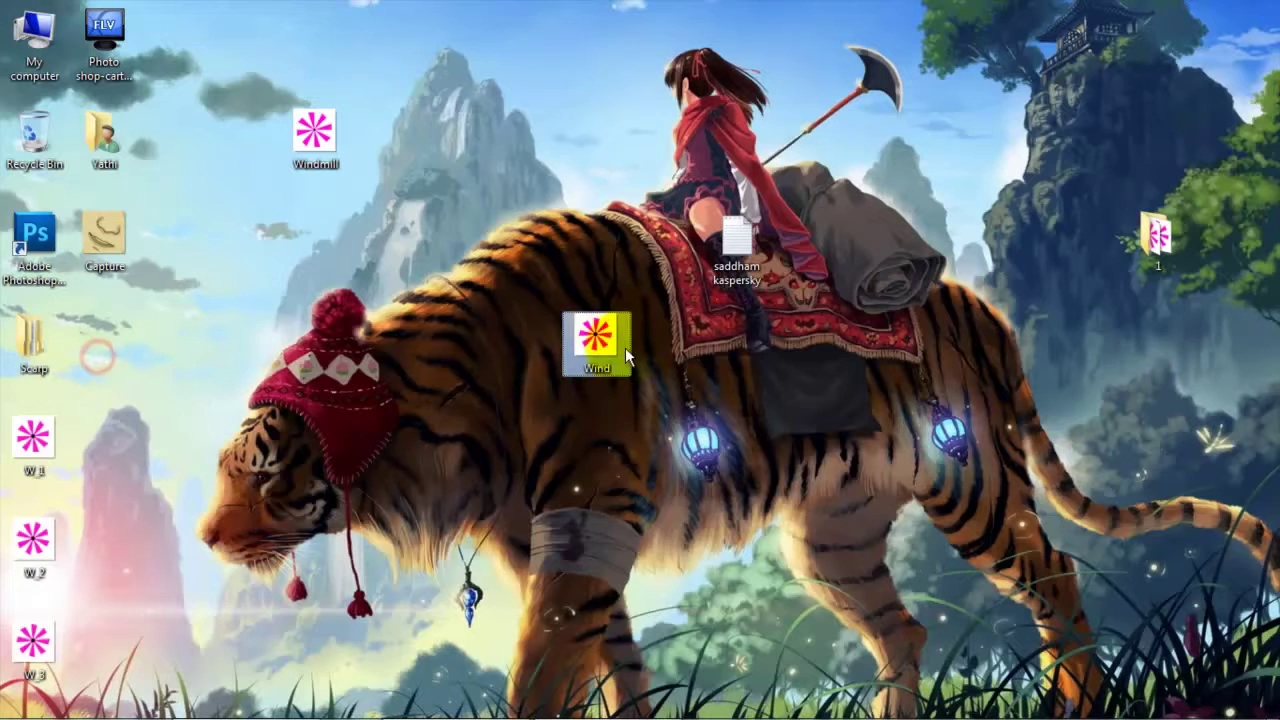
pyautogui.rightClick(596, 345)
pyautogui.moveTo(677, 397)
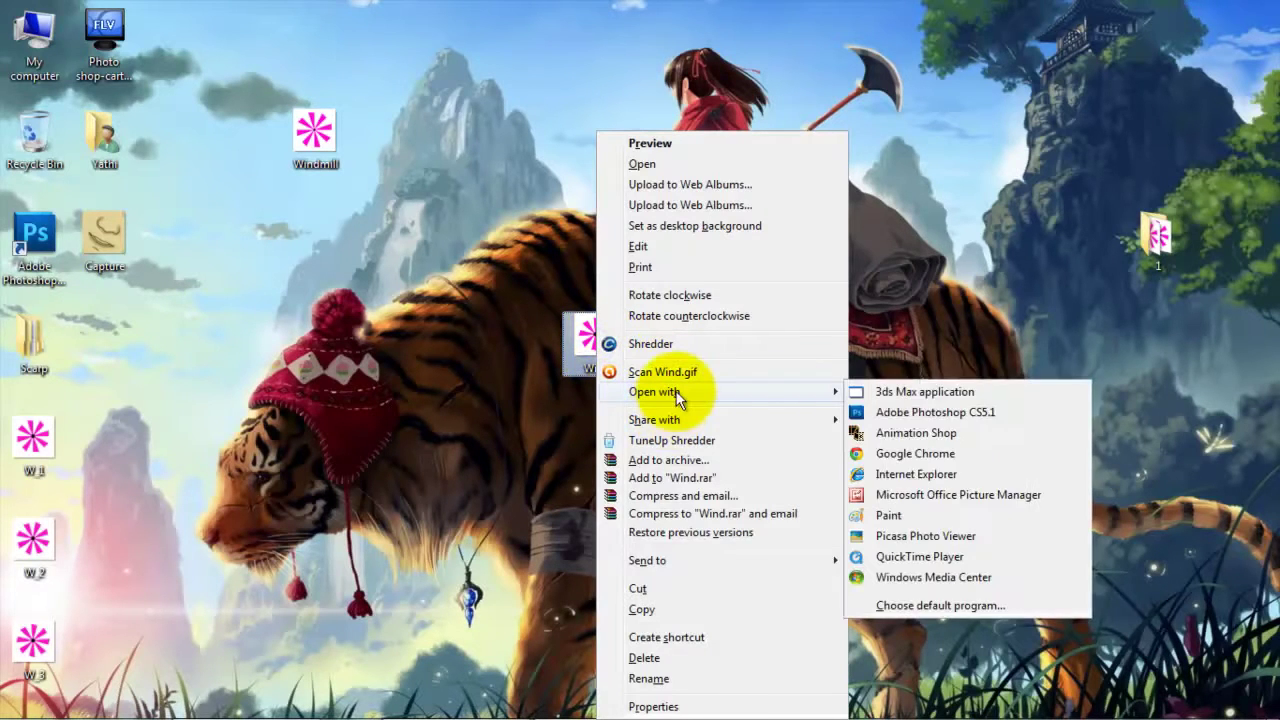
pyautogui.click(891, 454)
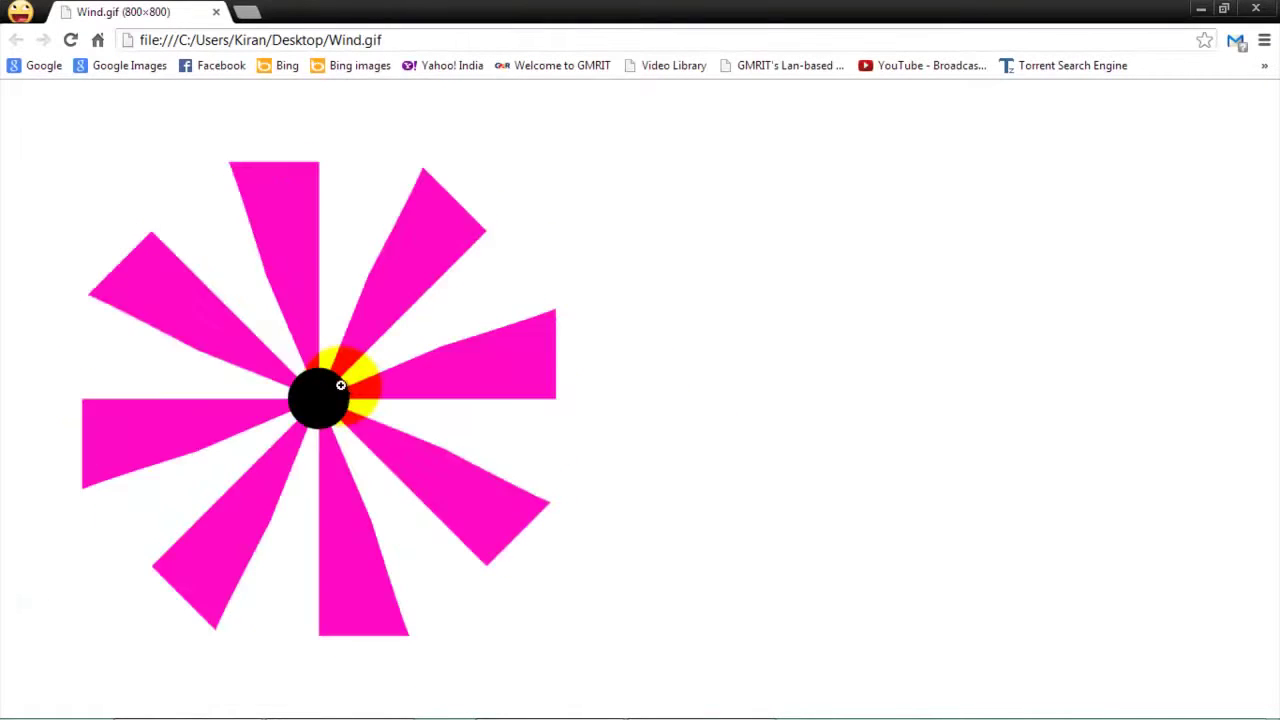
# Toggle Wind.gif between actual size and fit-to-window in Chrome, ending fitted.
pyautogui.click(340, 380)
pyautogui.click(370, 368)
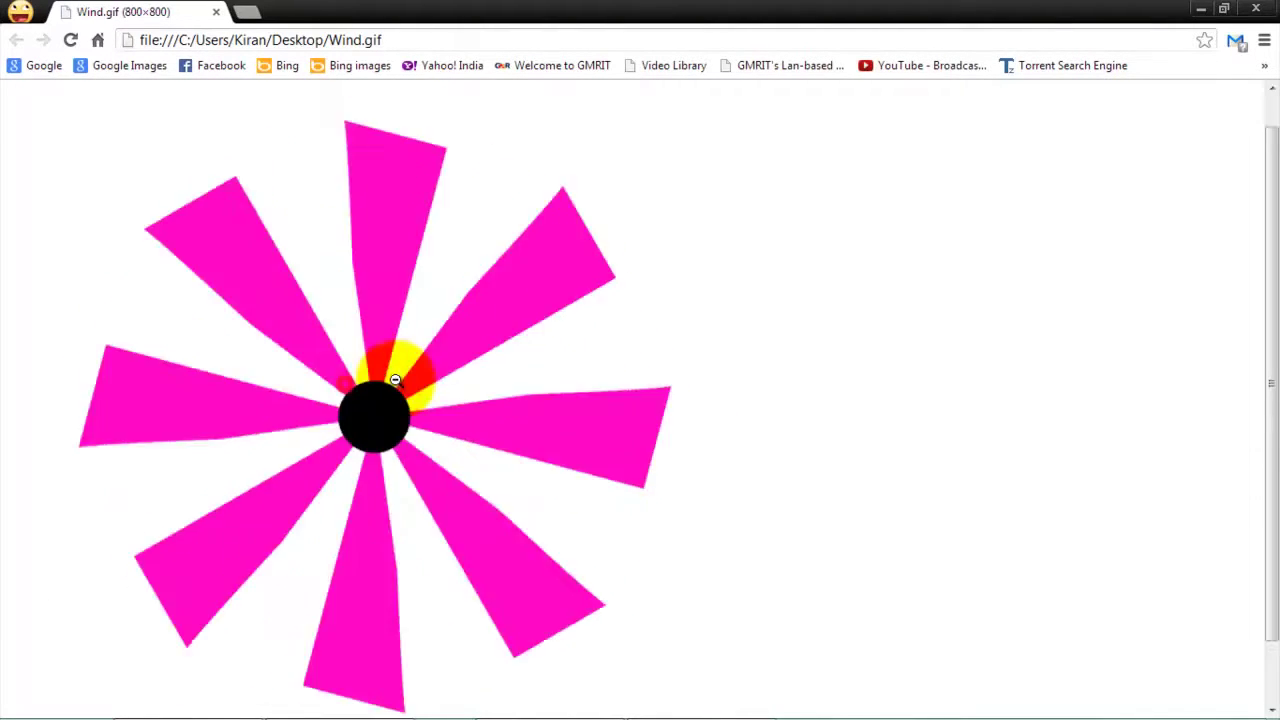
pyautogui.click(386, 378)
pyautogui.click(325, 379)
pyautogui.click(366, 386)
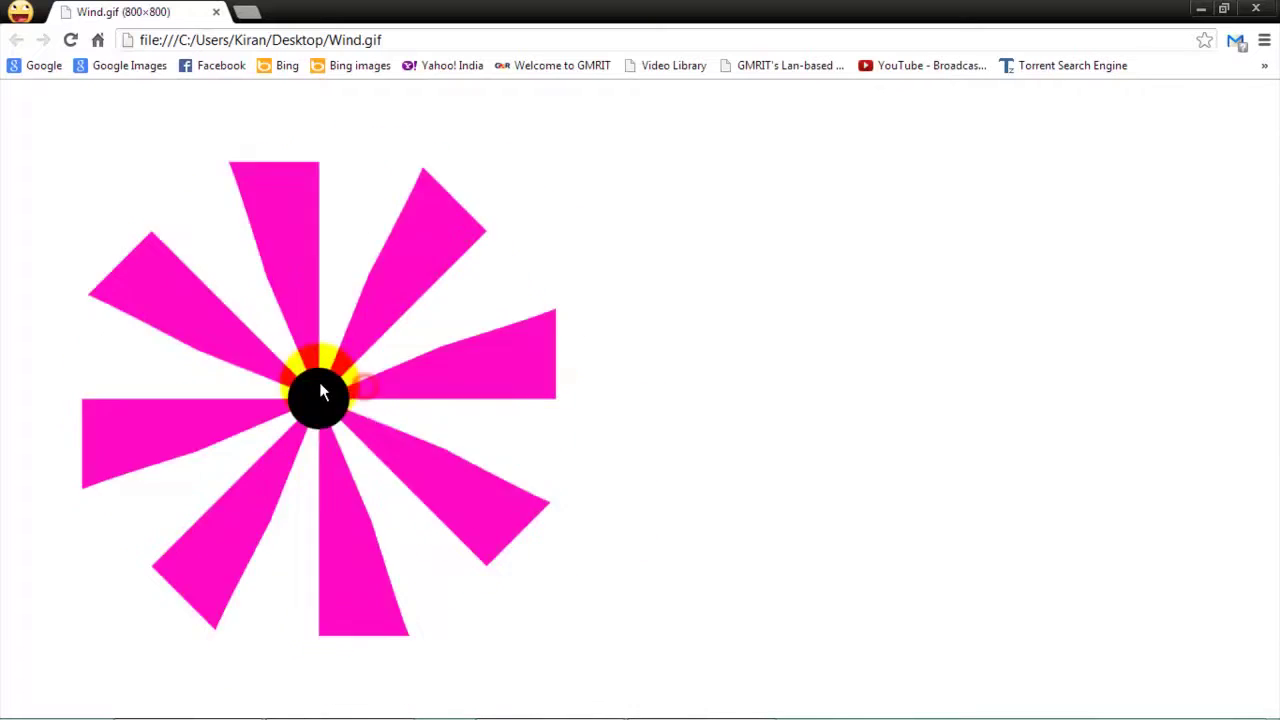